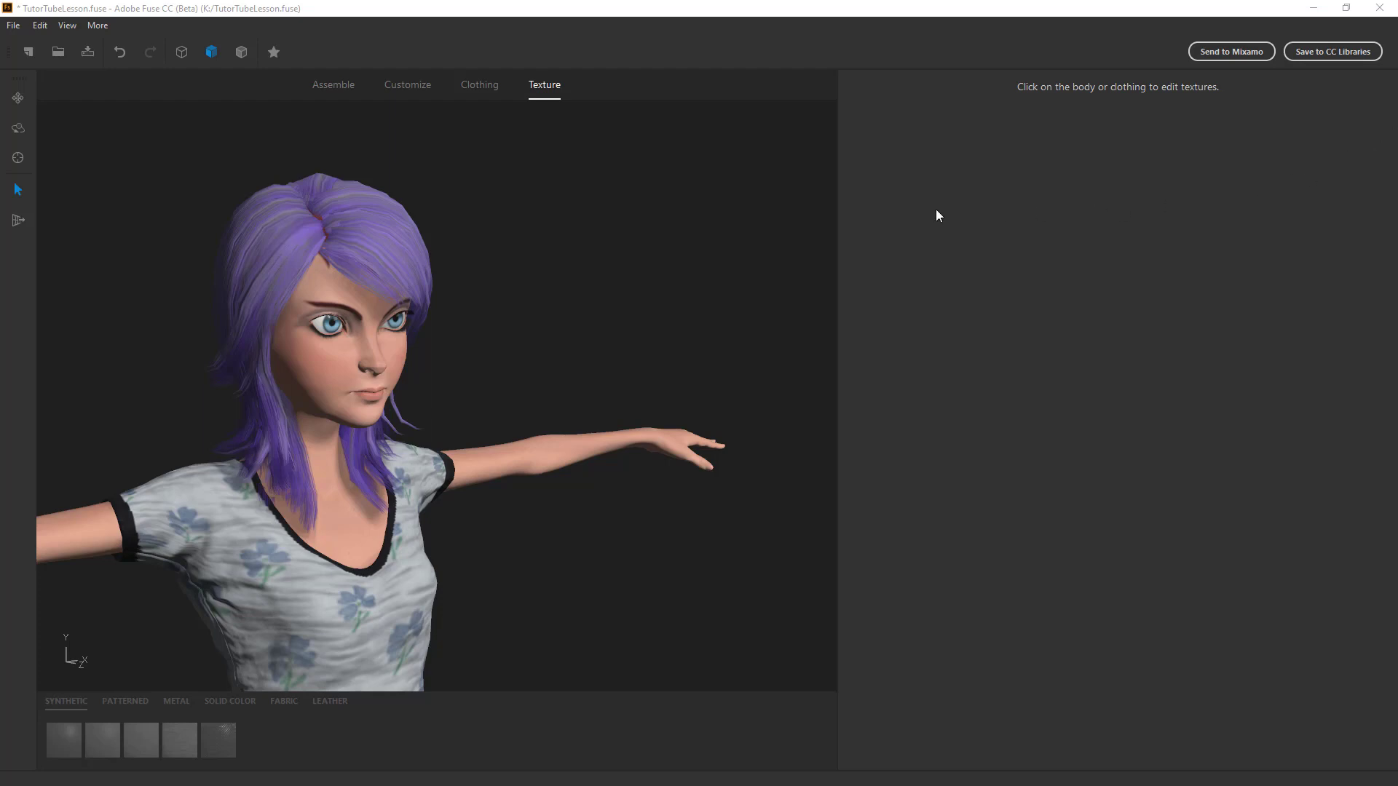
Select the character's body for texturing and set its texture resolution to 2048 x 2048
click(673, 306)
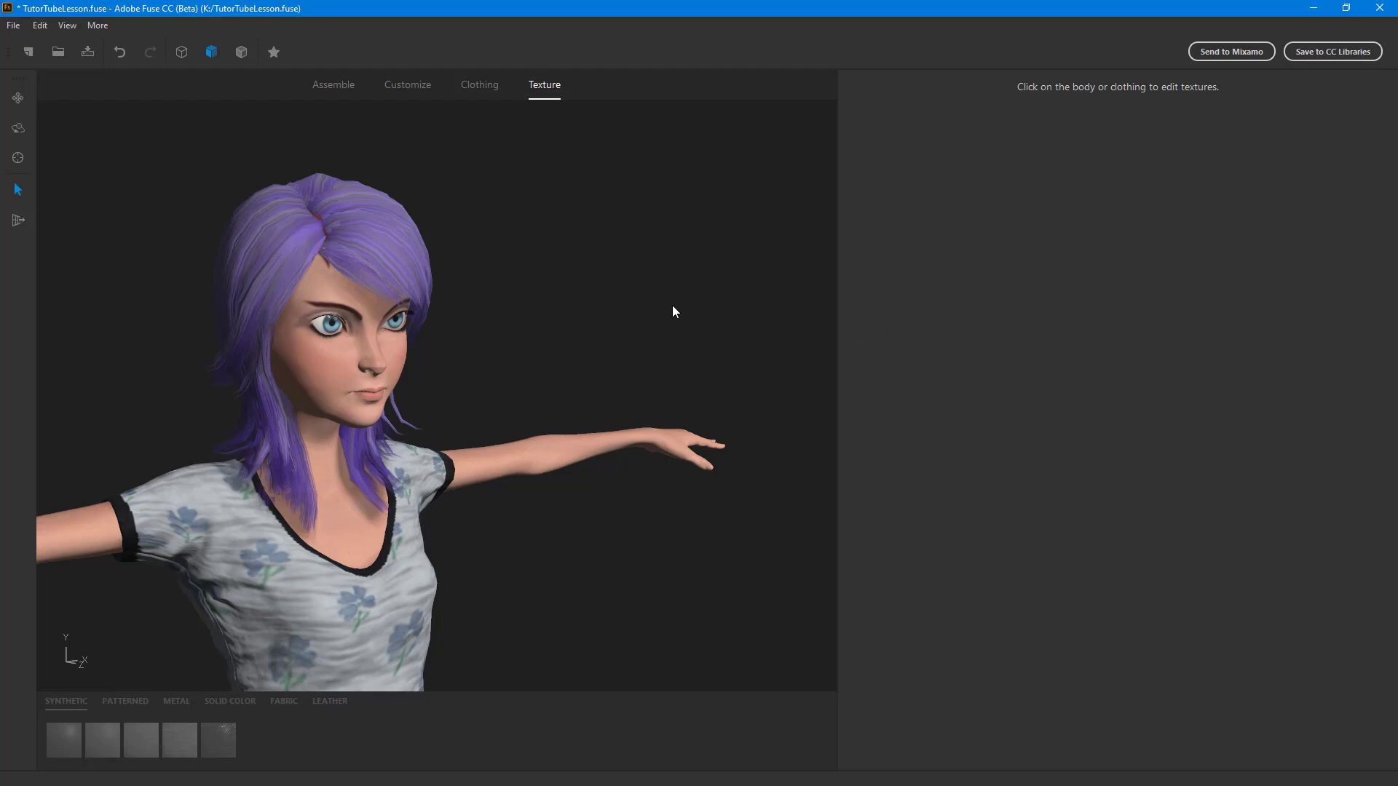
click(552, 455)
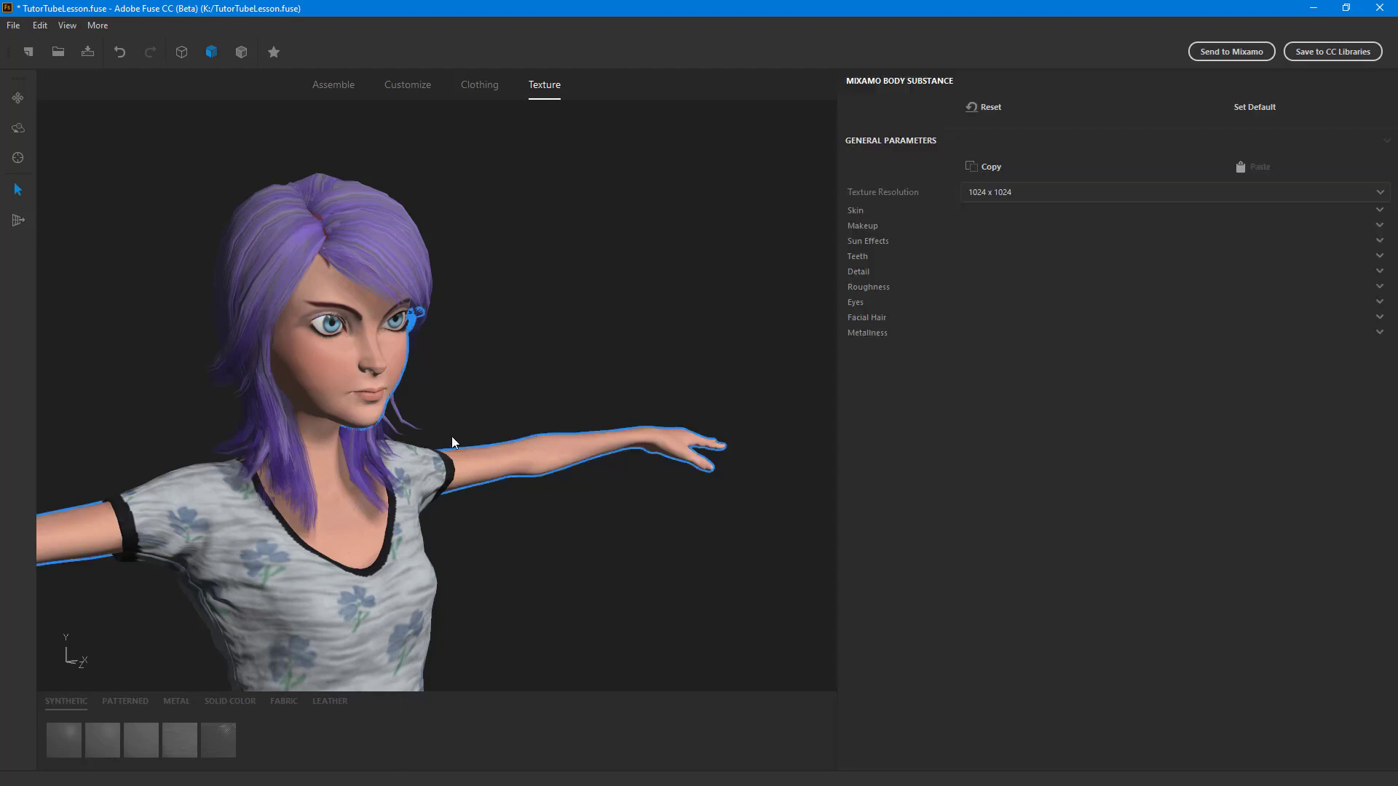
scroll(444, 334, up, 2)
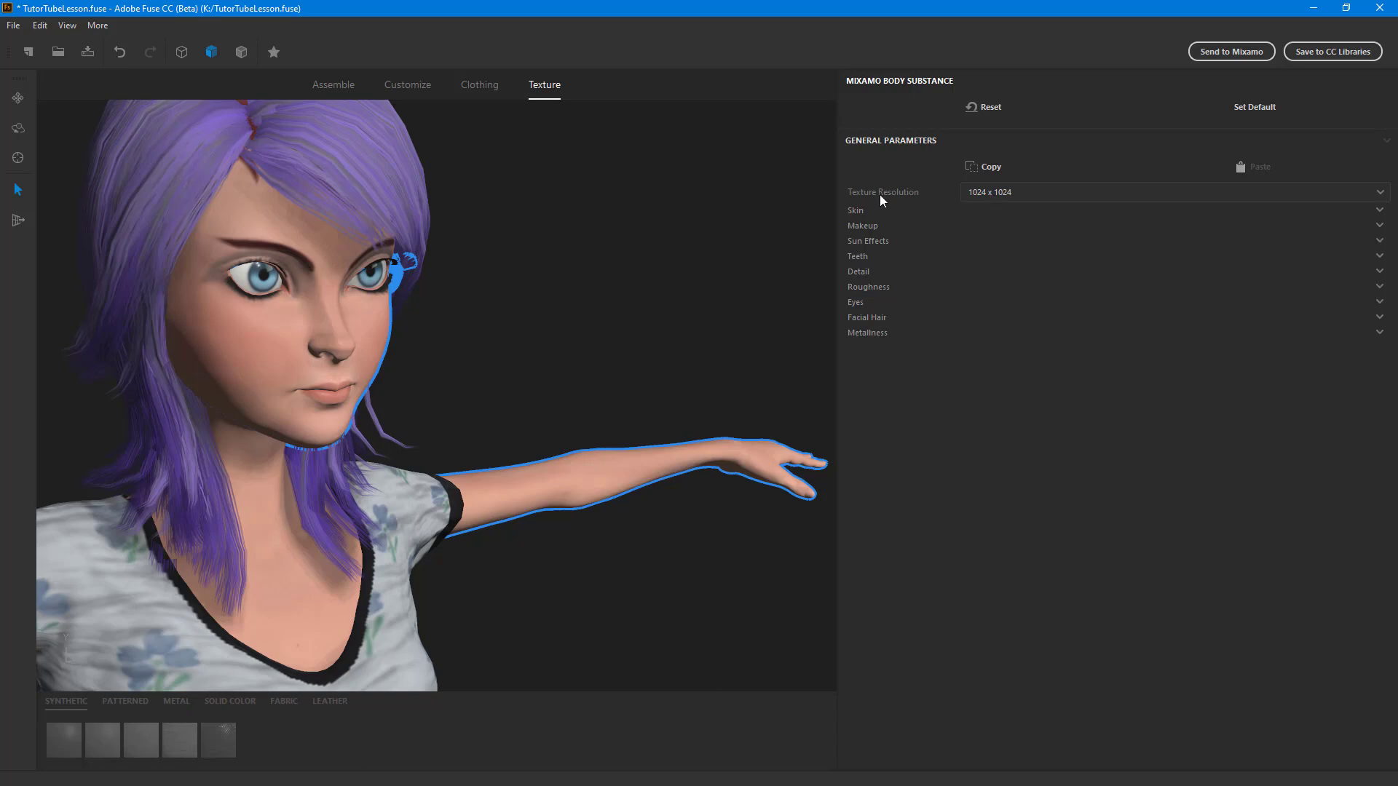
click(1035, 189)
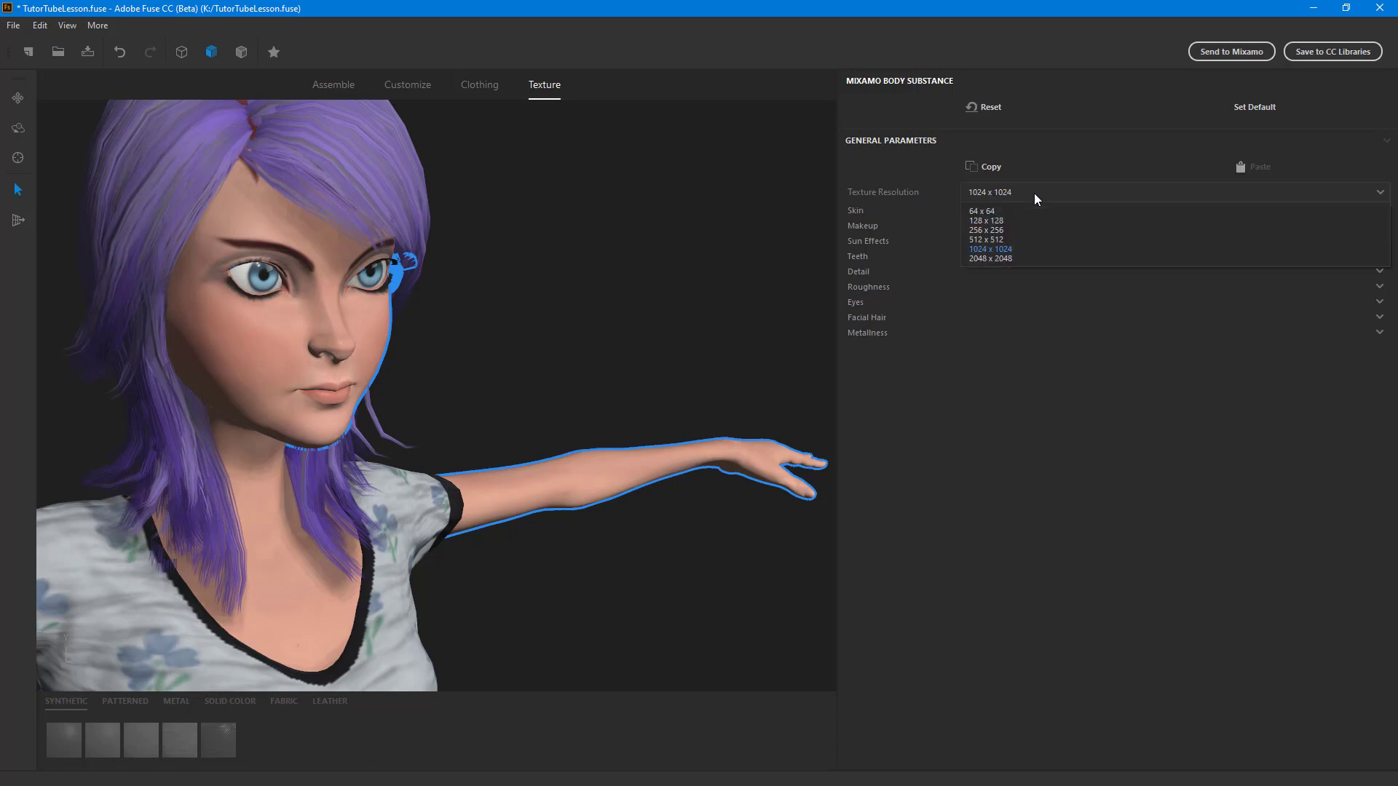
click(992, 258)
scroll(312, 314, up, 5)
middle_drag(545, 259, 631, 272)
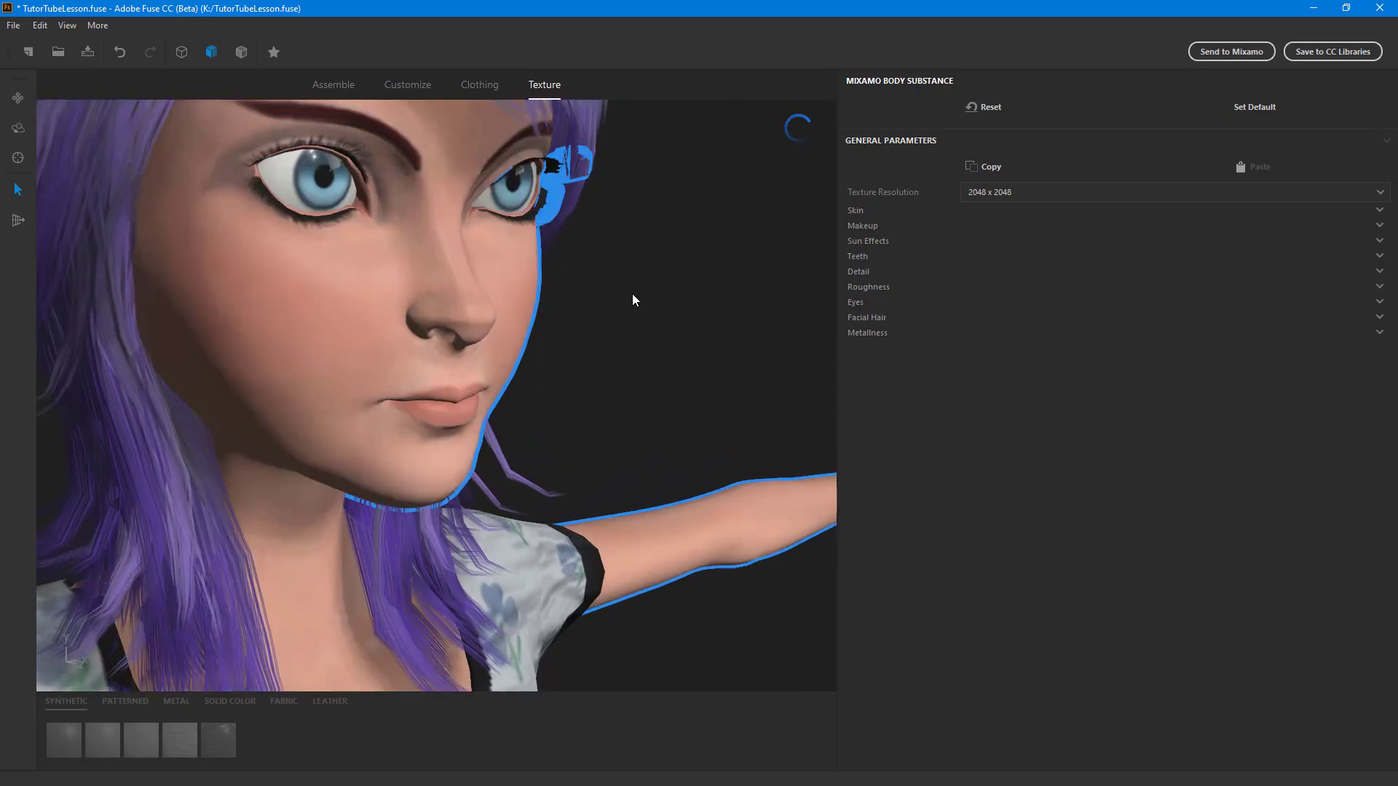
Try a darker skin color of RGB 175, 125, 106, and settle on a lighter RGB 224, 161, 135
click(864, 212)
drag(690, 253, 692, 300)
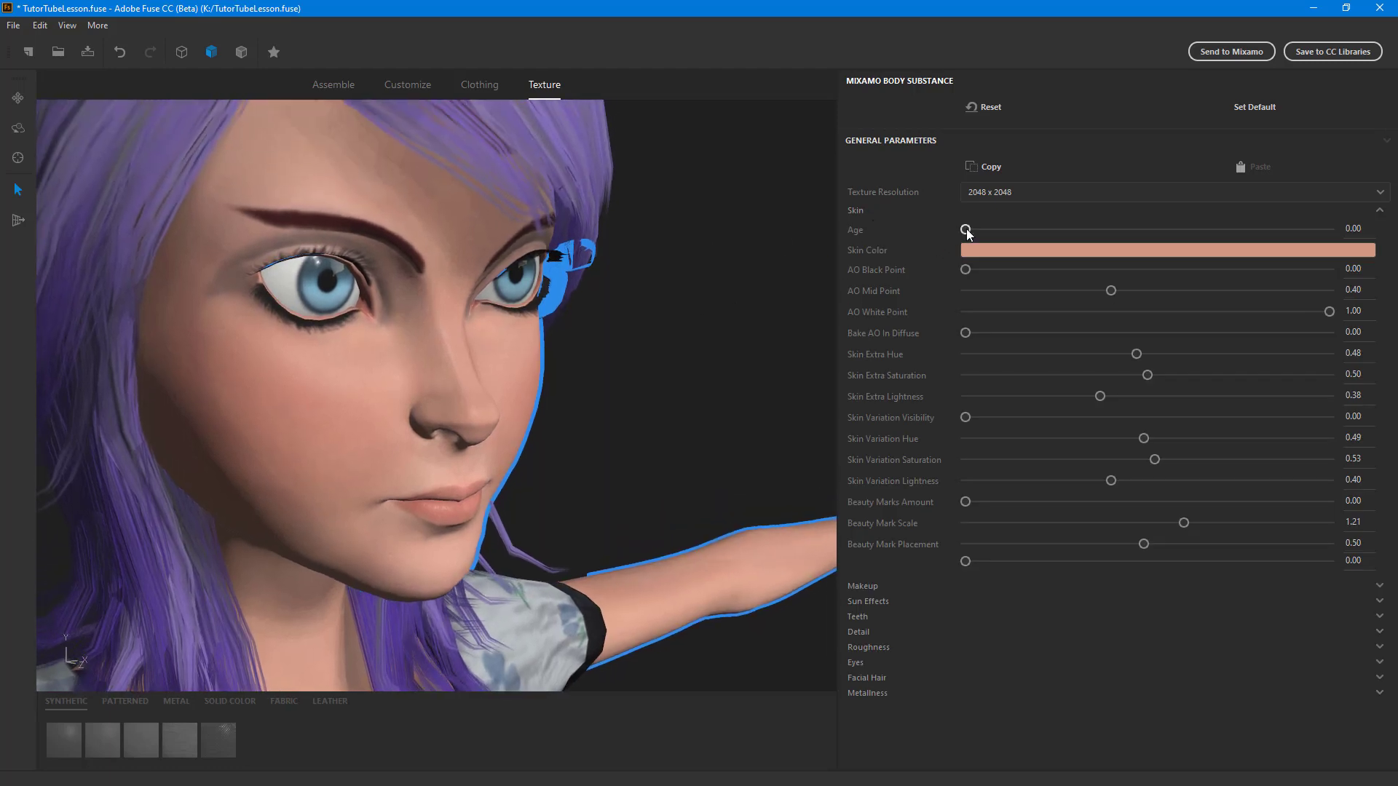
drag(968, 230, 890, 236)
click(982, 252)
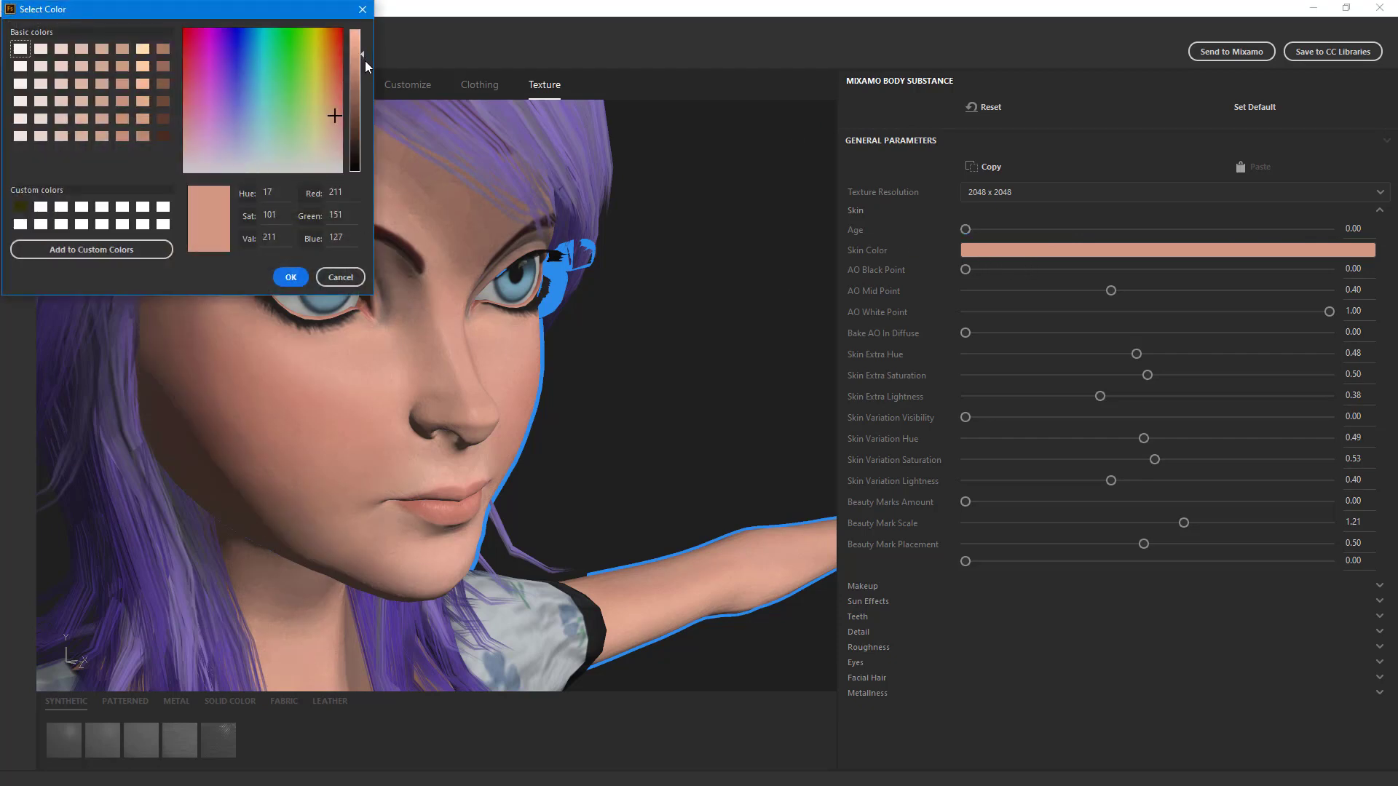
drag(361, 55, 362, 74)
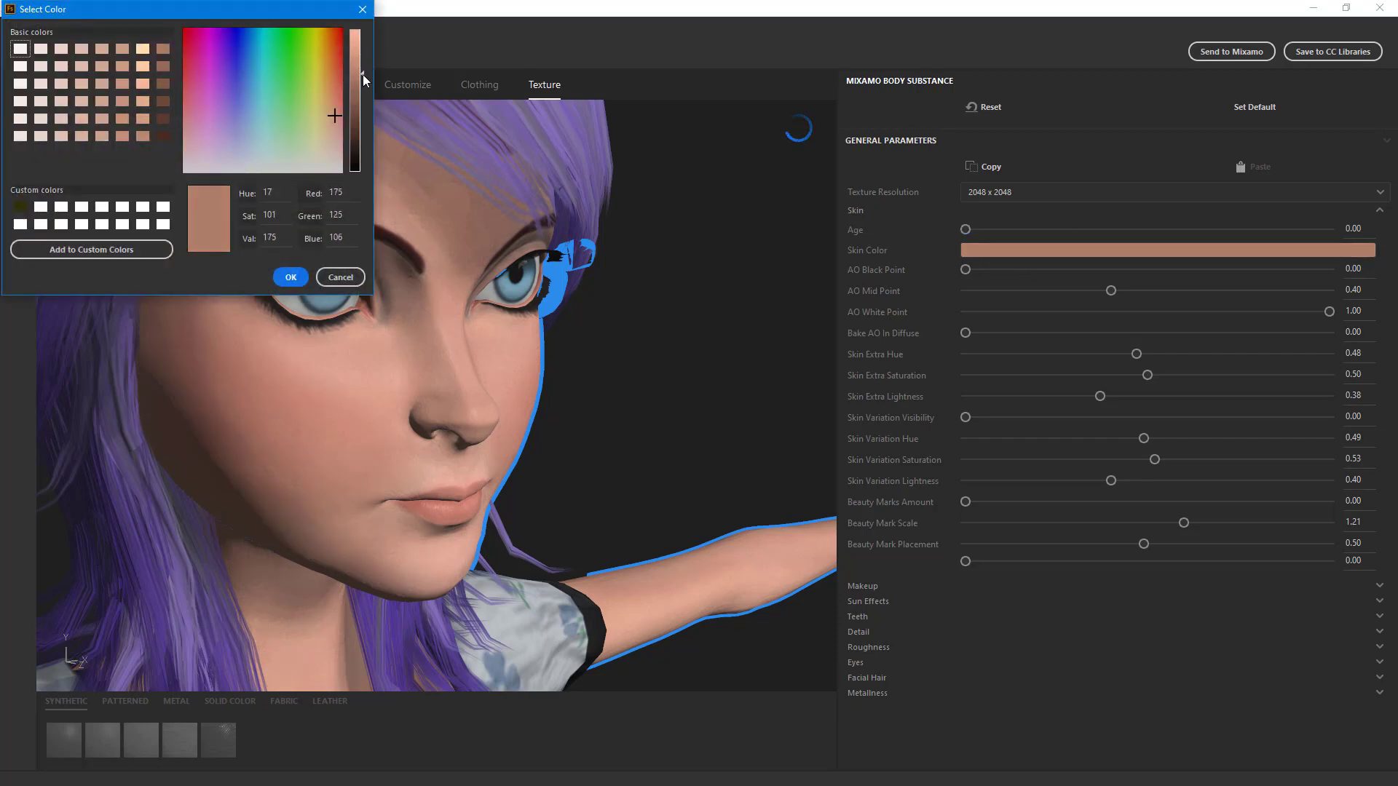
click(293, 275)
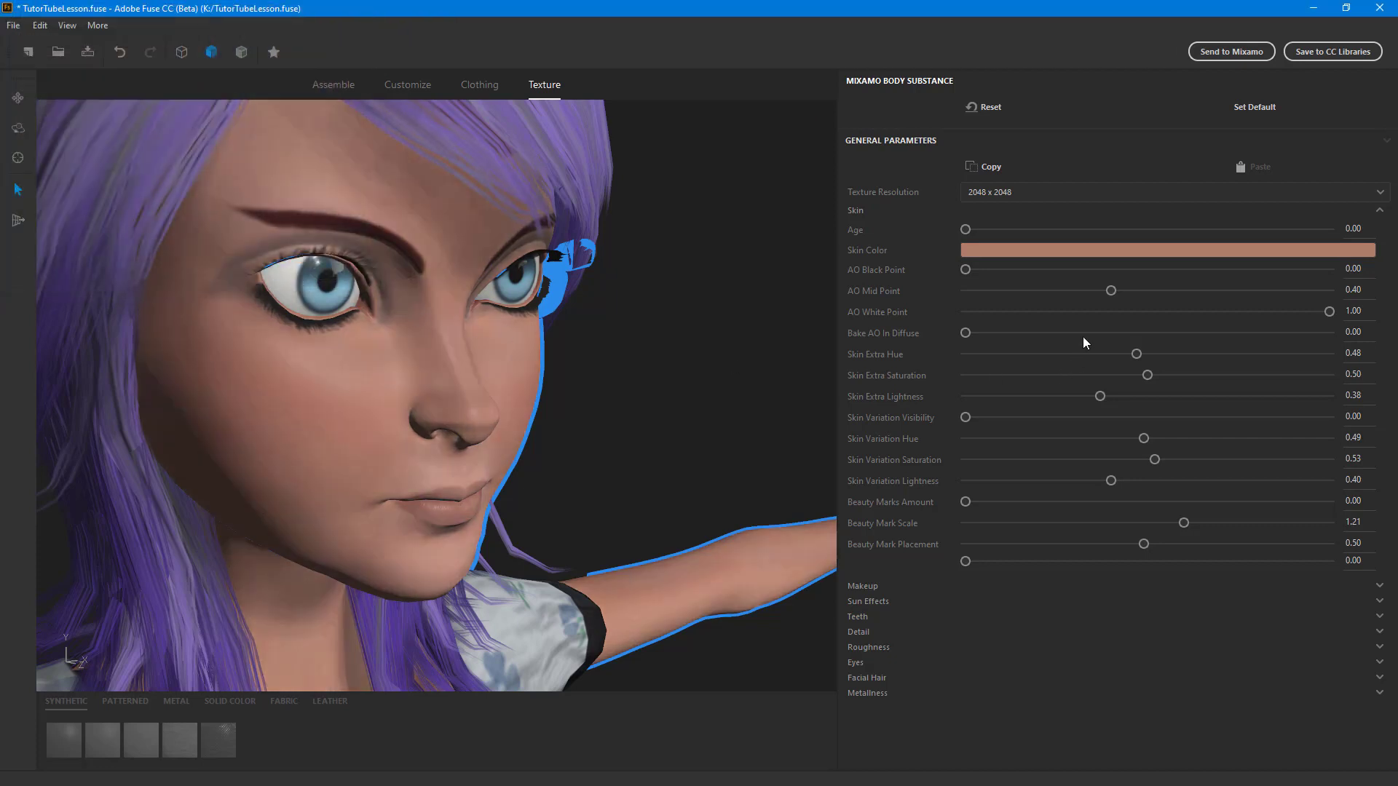
click(1246, 253)
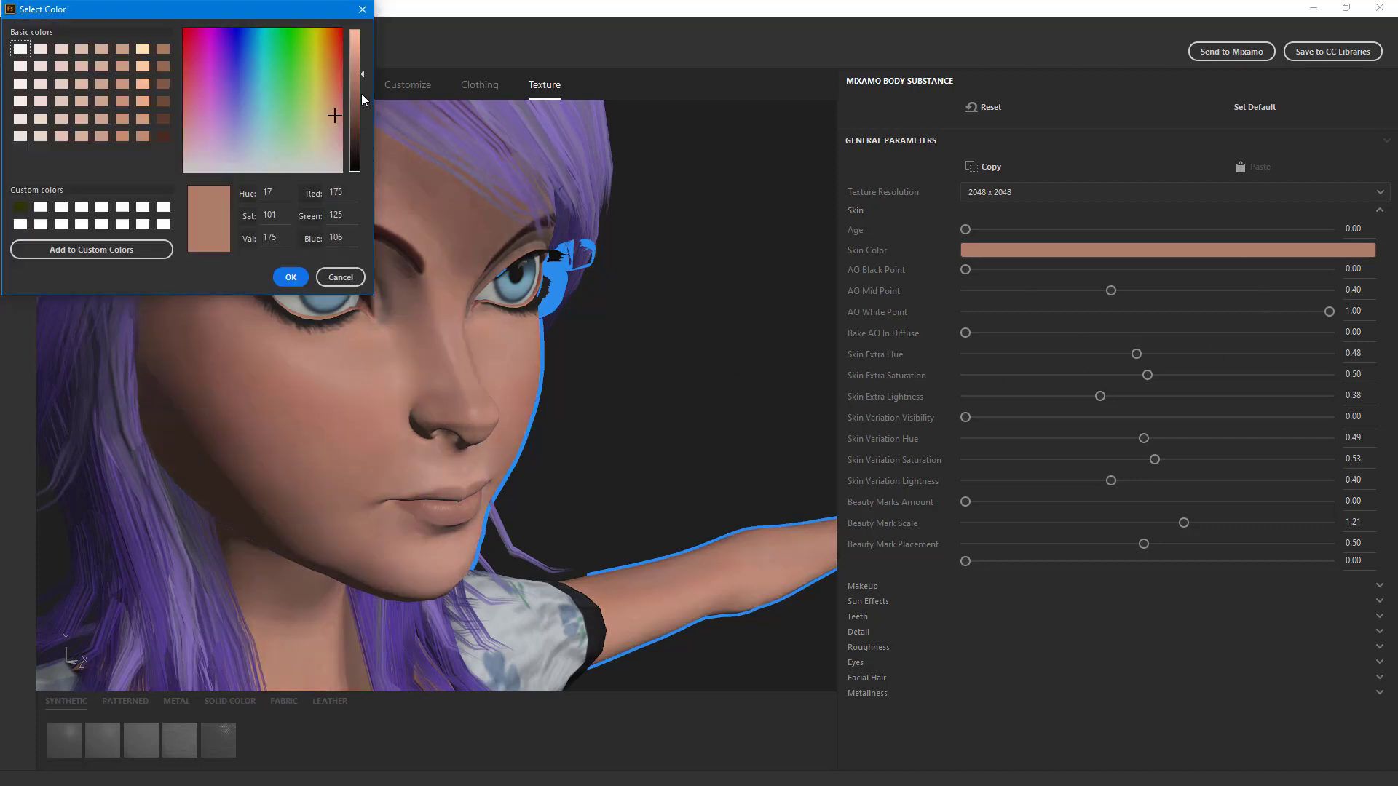
drag(364, 74, 363, 47)
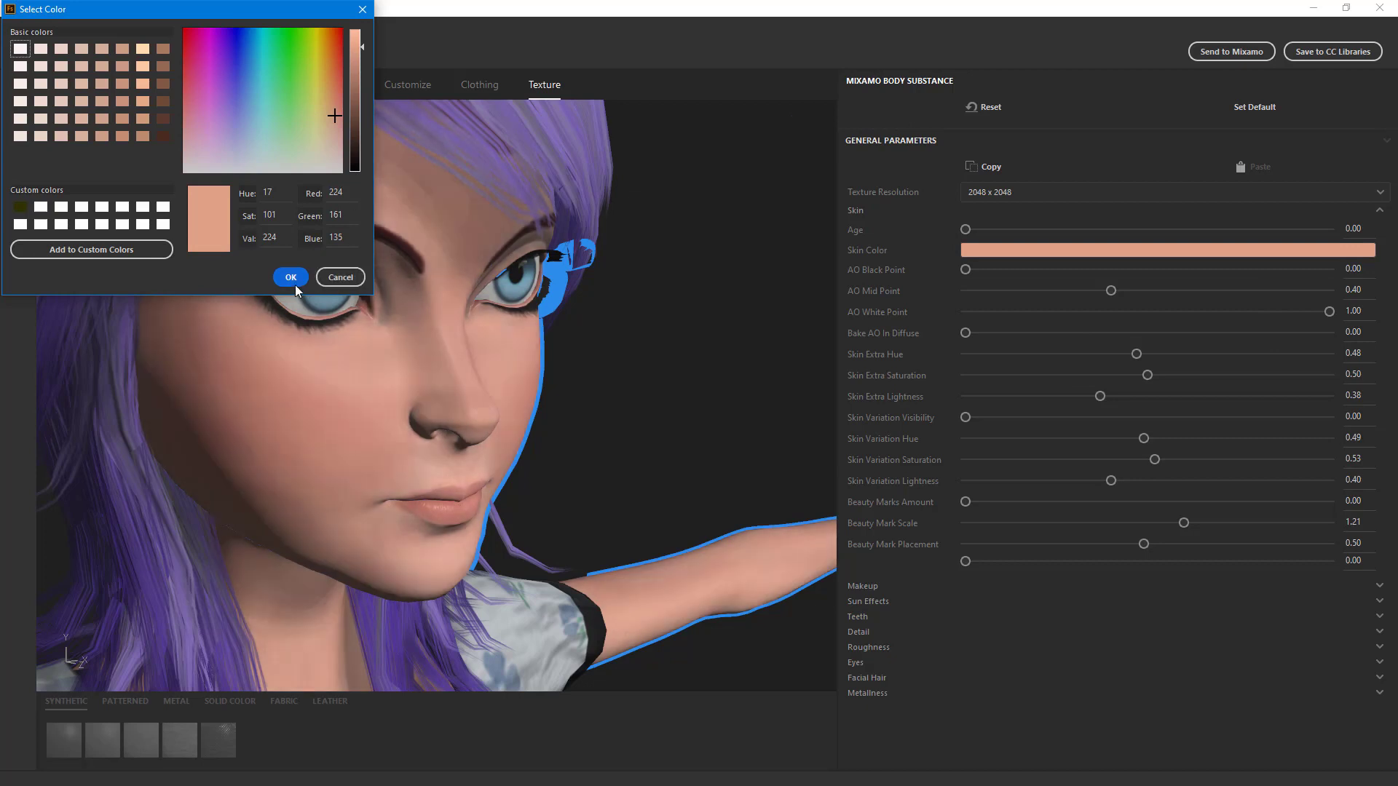
click(291, 277)
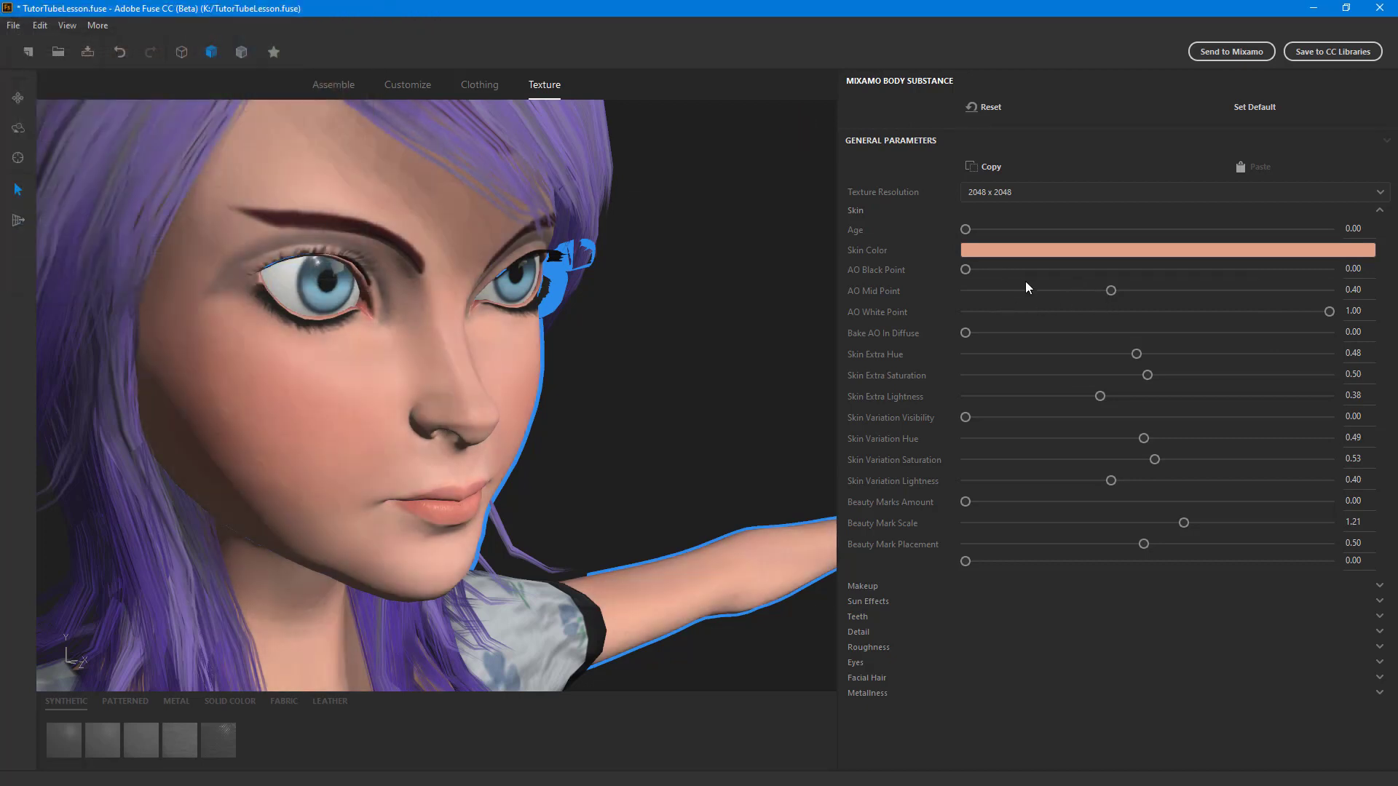
Adjust the skin's ambient occlusion with AO Black Point 0.62, AO Mid Point 0.25 and AO White Point 1.00
drag(965, 270, 1204, 276)
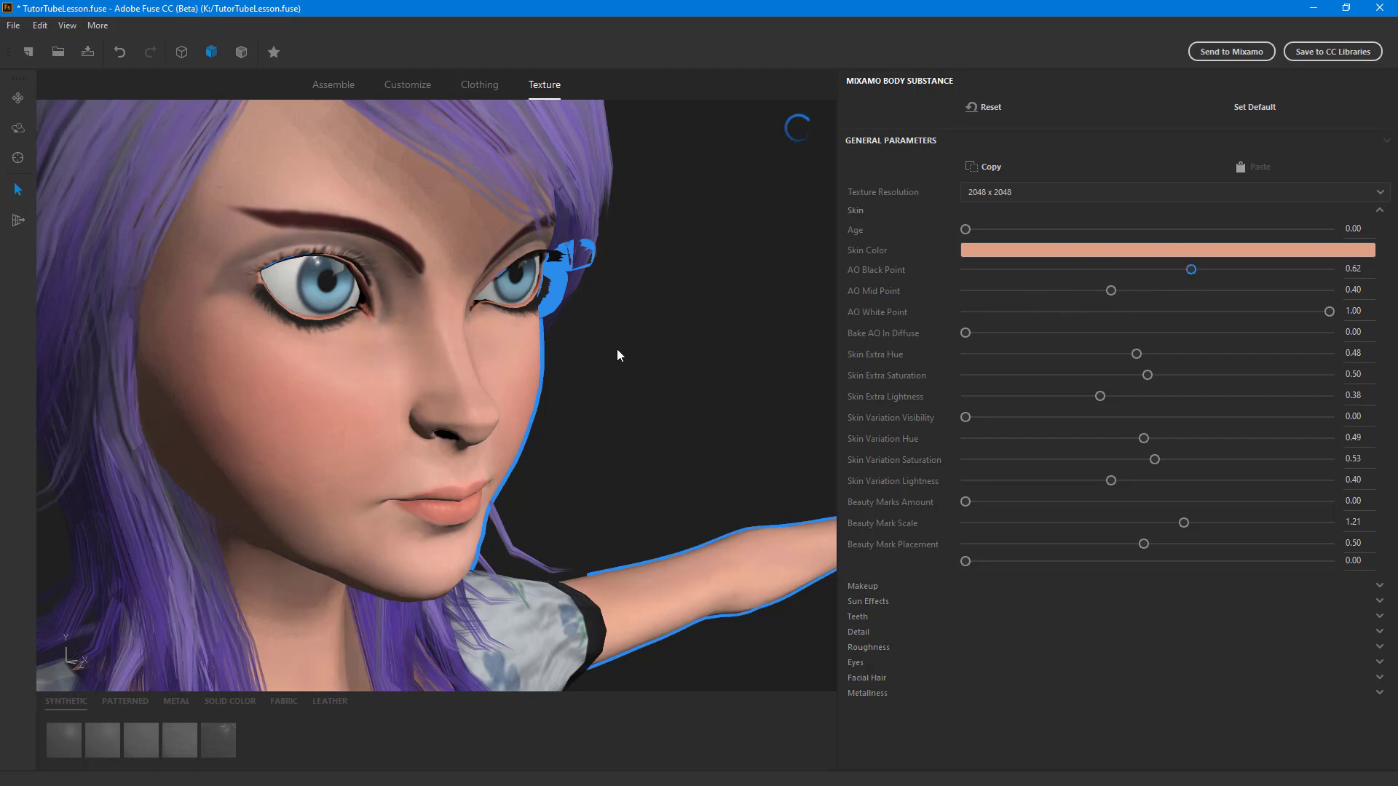
mouse_move(1112, 292)
mouse_down()
mouse_move(1297, 290)
mouse_move(1051, 302)
mouse_move(1181, 299)
mouse_up()
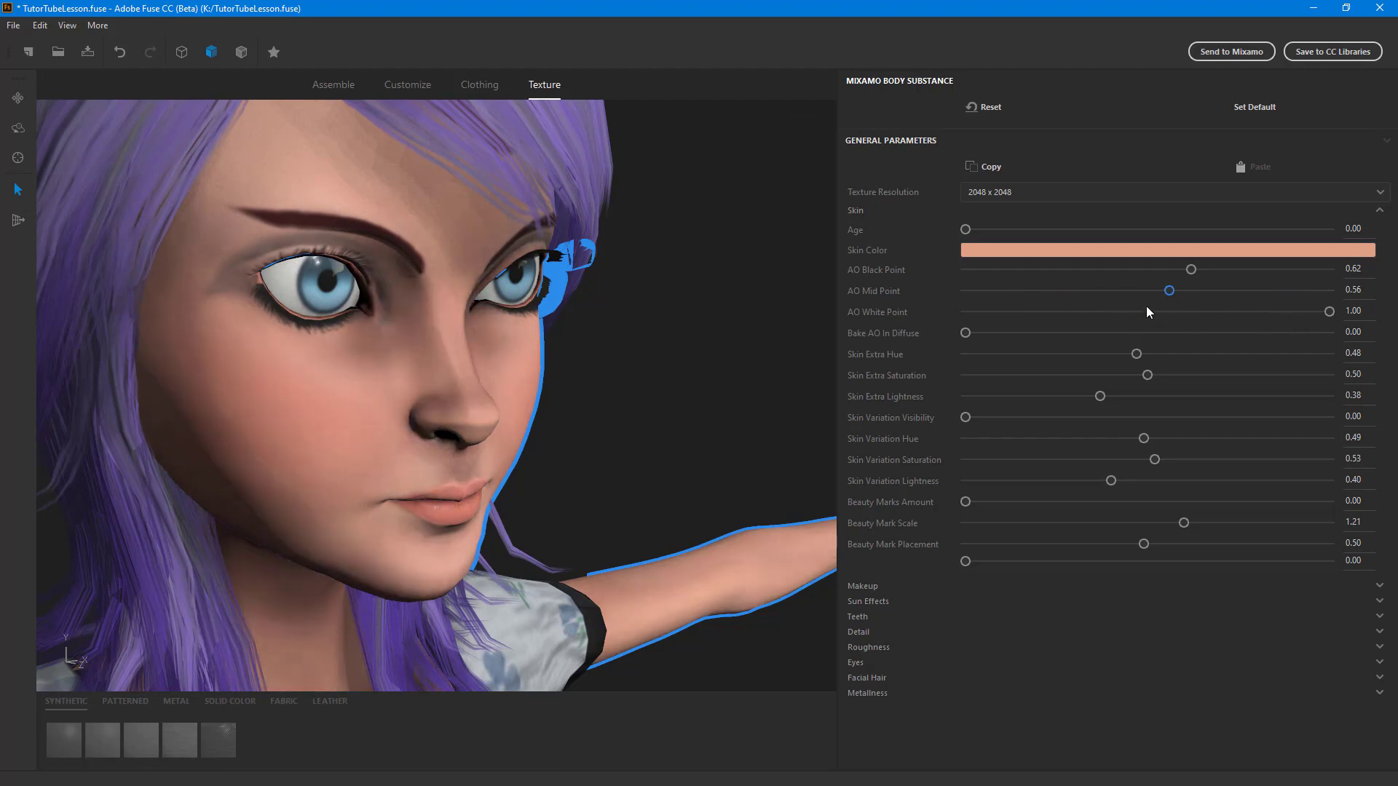
drag(1164, 295, 1055, 297)
mouse_move(1325, 313)
mouse_down()
mouse_move(1099, 323)
mouse_move(1383, 315)
mouse_up()
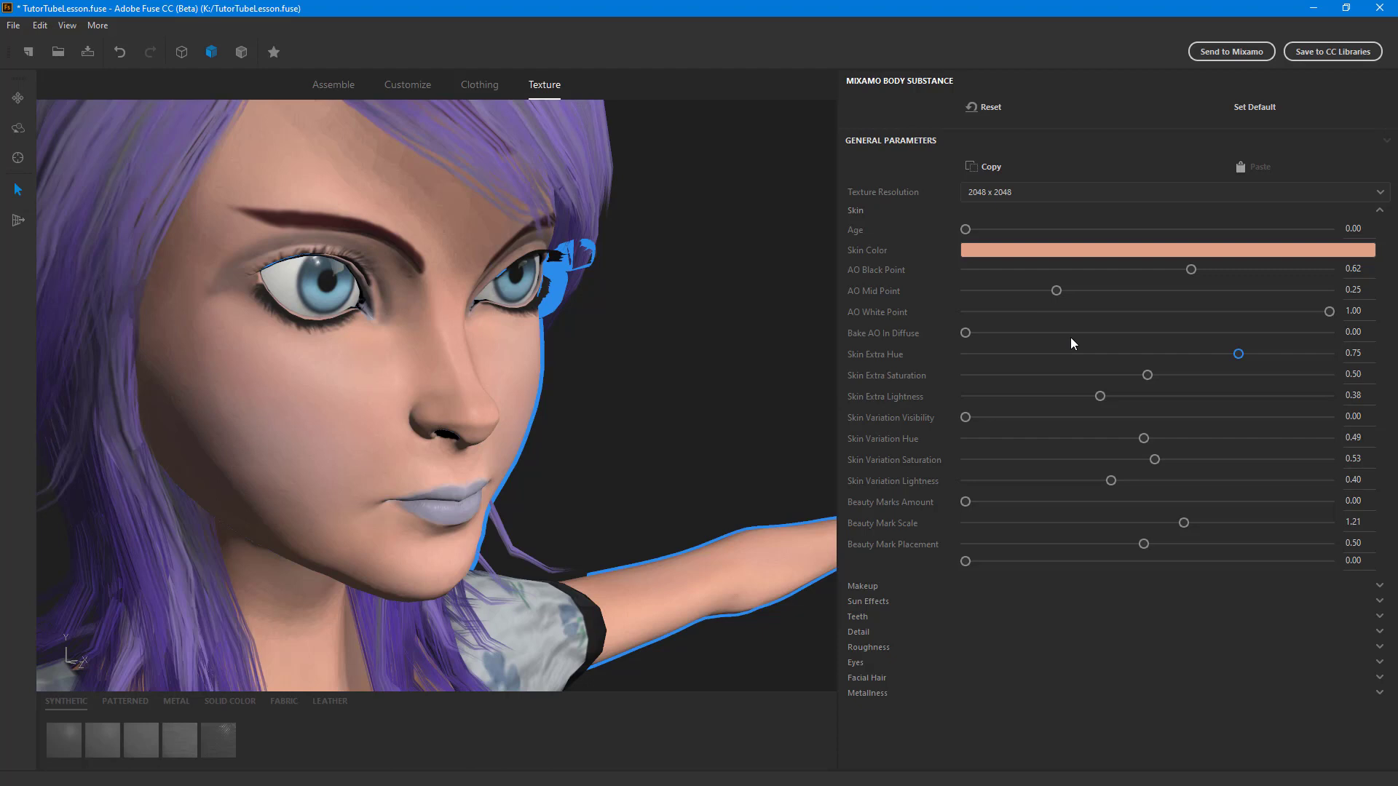
Recolor the lips by setting Skin Extra Hue to 0.00, Skin Extra Saturation to 1.00 and Skin Extra Lightness to 0.37
drag(1240, 355, 880, 378)
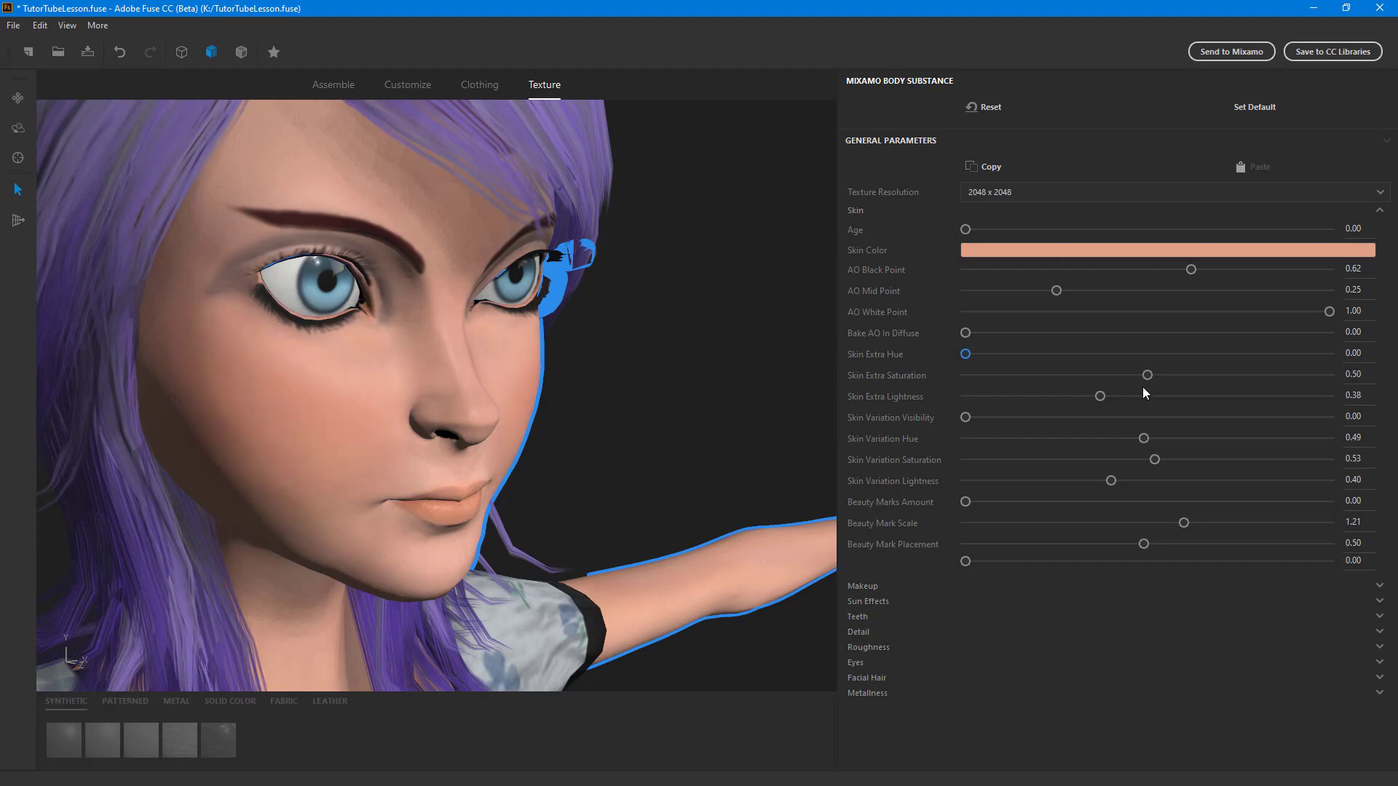
drag(1215, 375, 1376, 377)
scroll(738, 397, down, 5)
scroll(740, 401, up, 5)
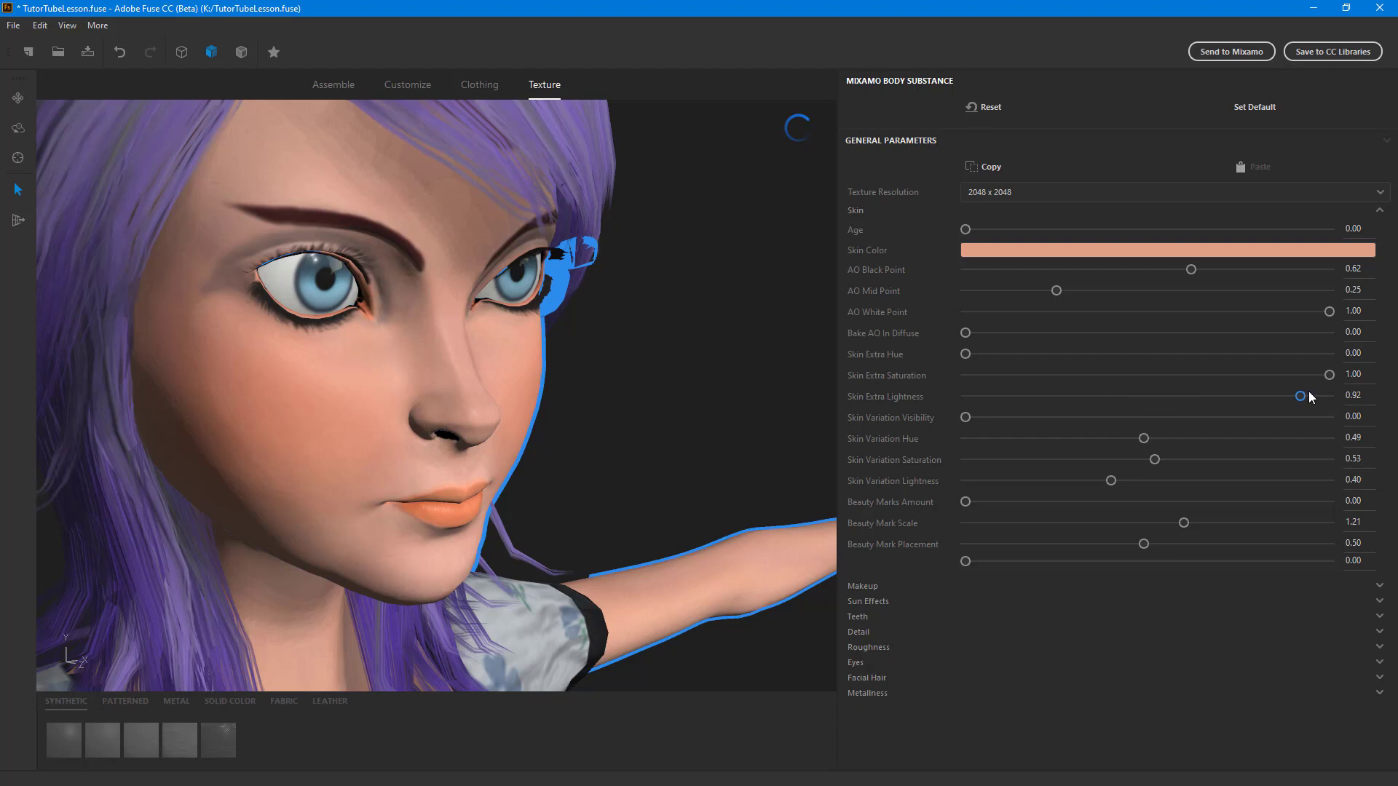
drag(1308, 391, 1286, 406)
click(1156, 396)
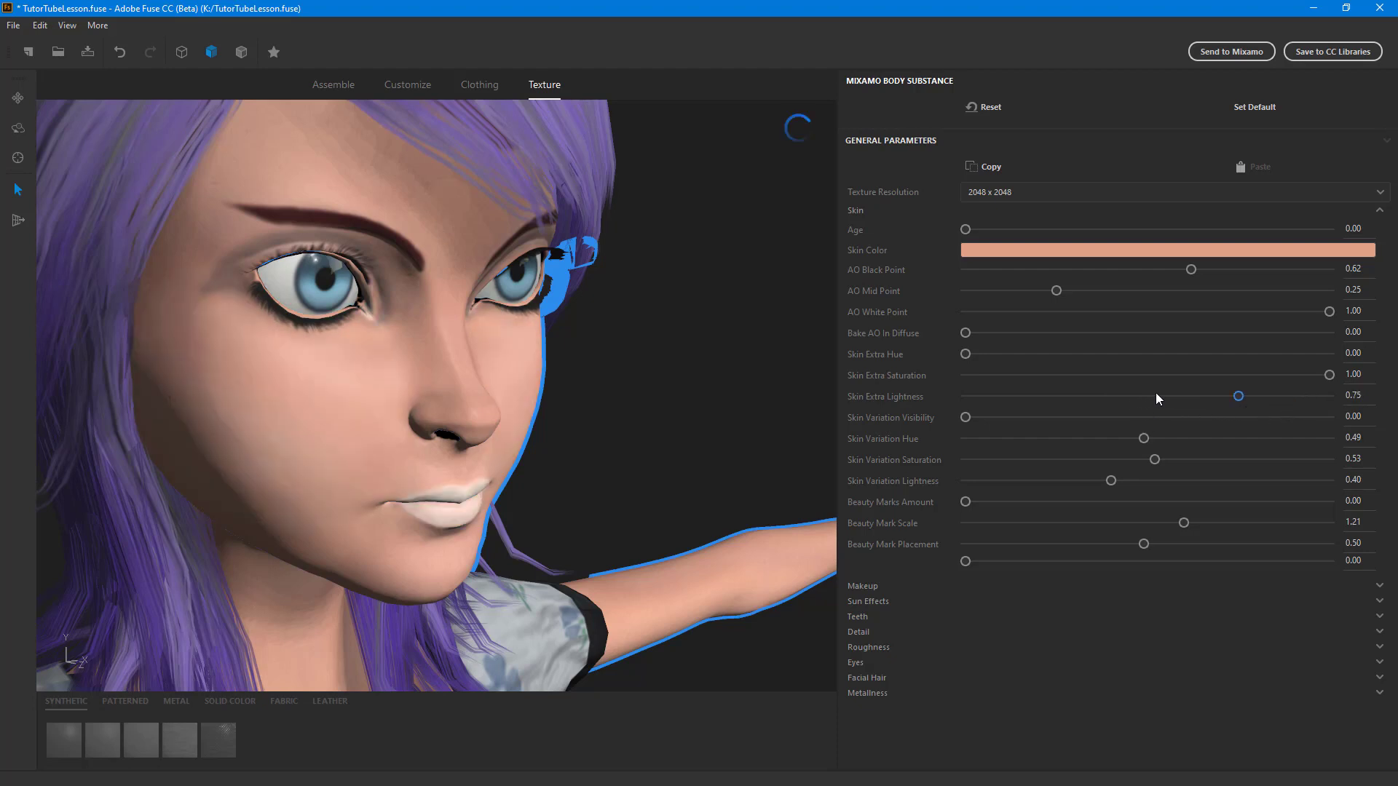
drag(1240, 398, 1046, 418)
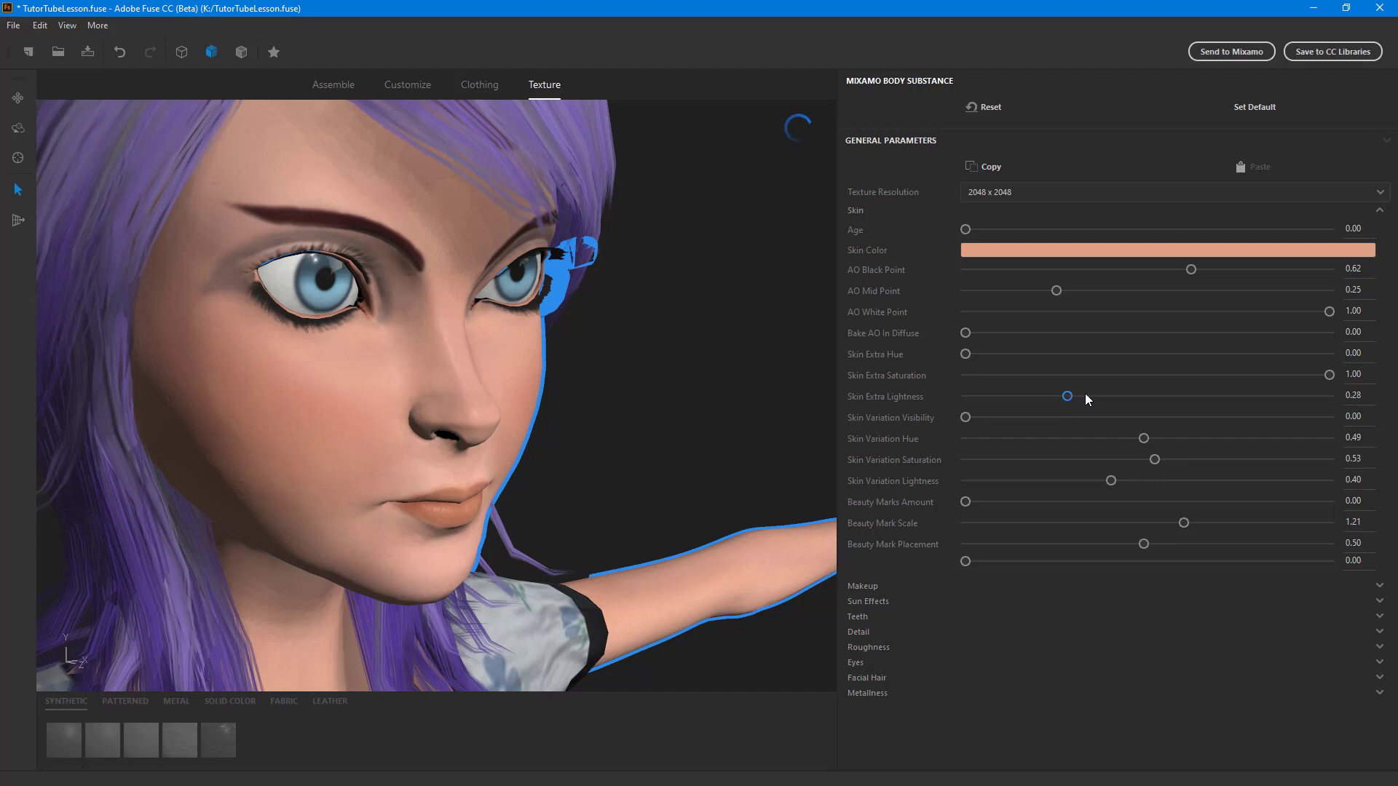
drag(1086, 399, 1114, 404)
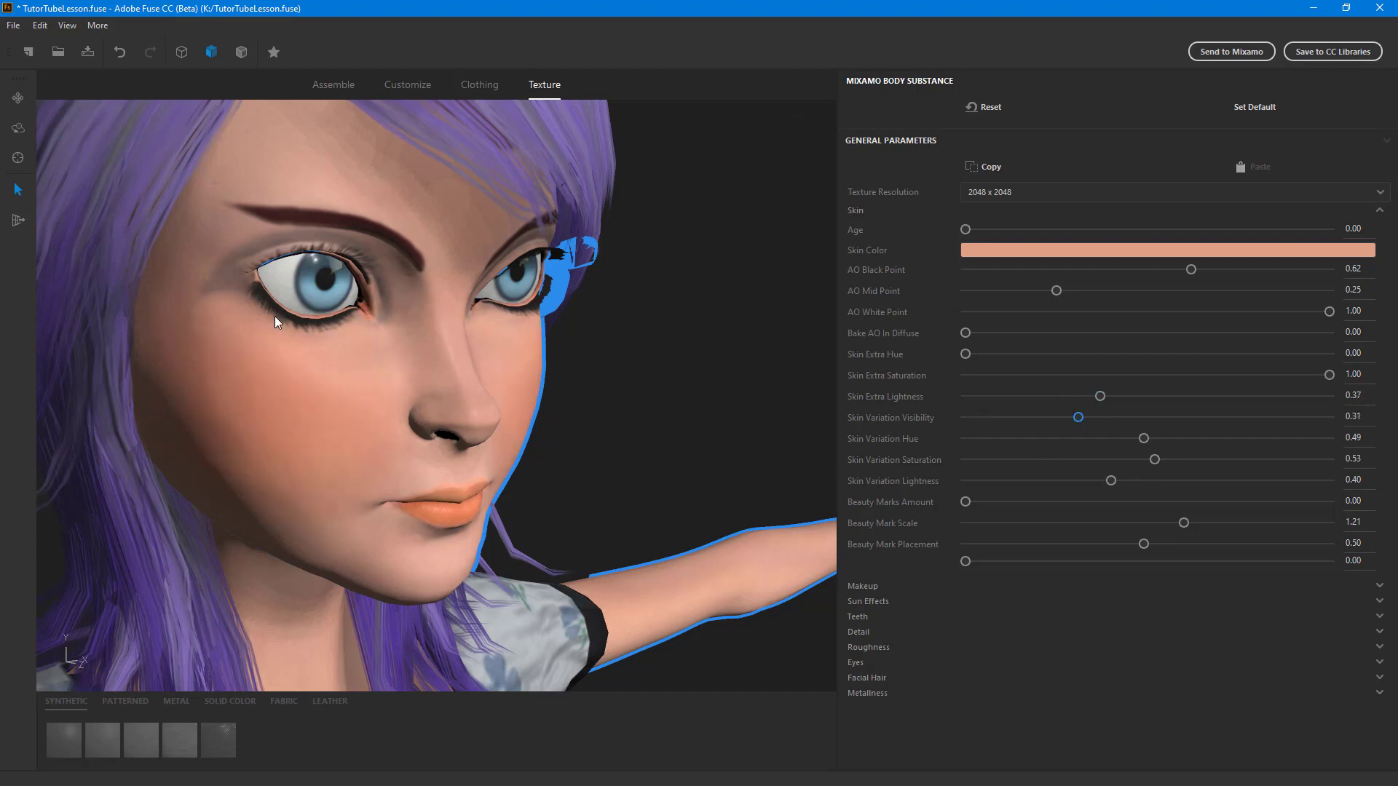
Set Skin Variation Visibility to 0.62, Skin Variation Hue to 1.00 and Skin Variation Lightness to 0.91
drag(1078, 418, 1340, 417)
drag(1329, 418, 1348, 441)
scroll(485, 444, down, 3)
middle_drag(558, 440, 475, 435)
scroll(475, 436, up, 2)
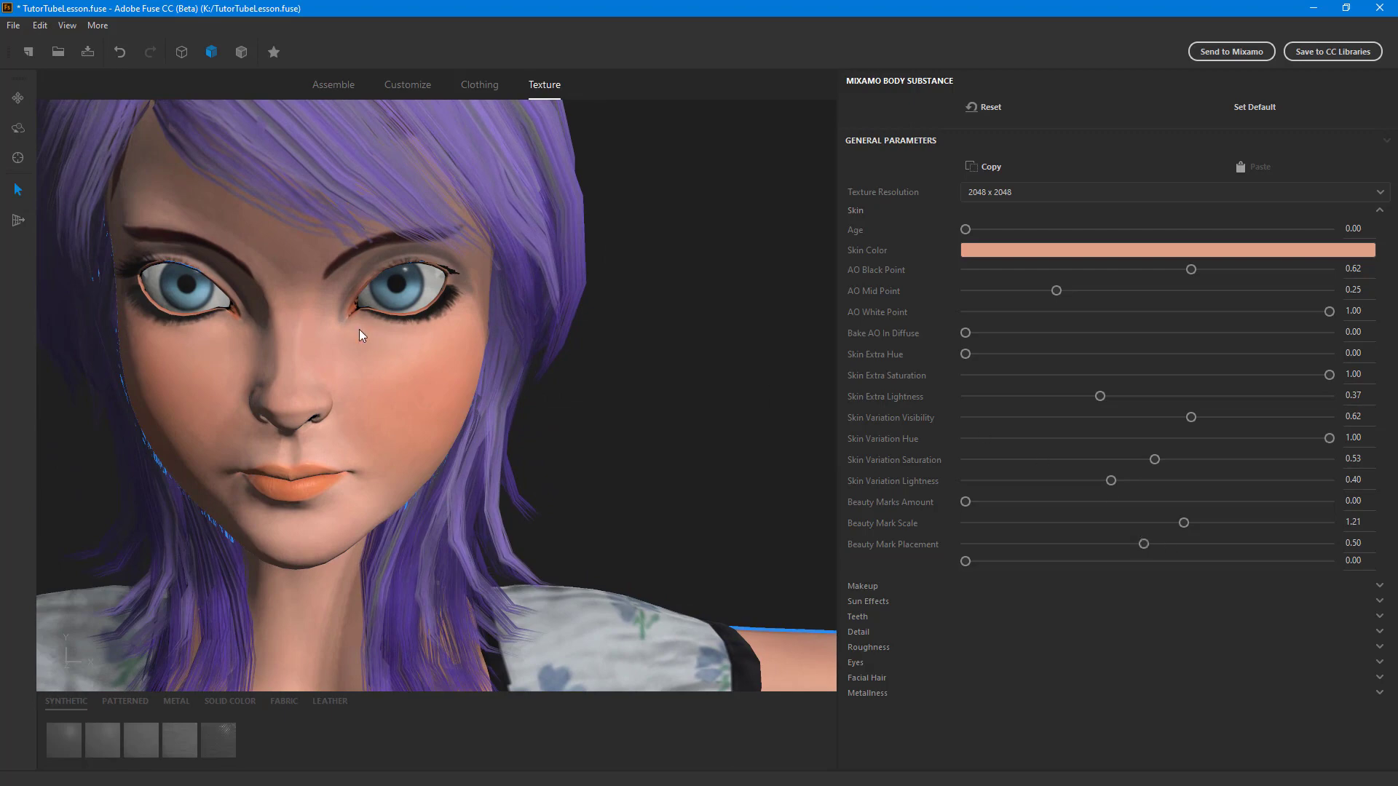
drag(1112, 487, 1297, 487)
drag(614, 443, 684, 416)
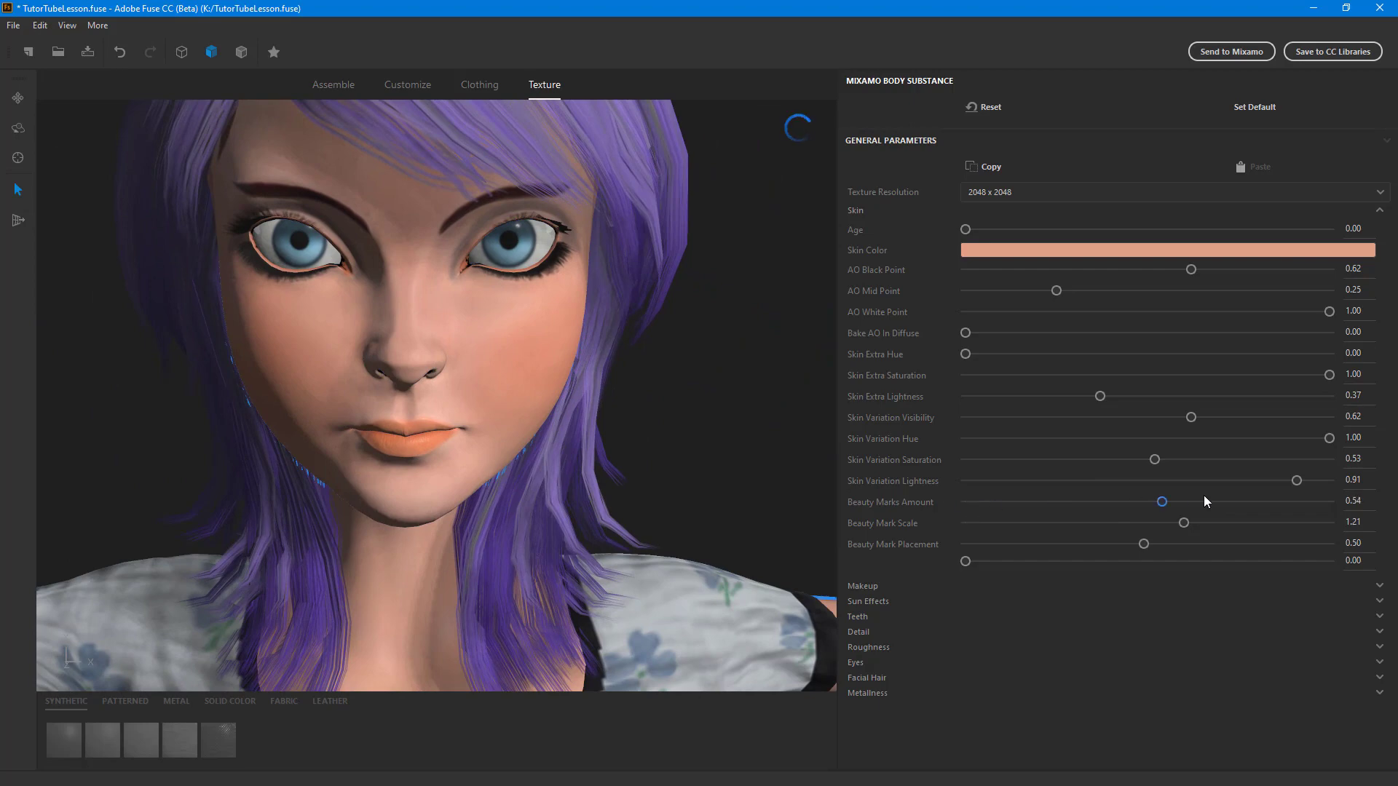
Add beauty marks to the skin with amount 0.60, scale 2.00 and placement values 0.87 and 0.62
drag(731, 480, 804, 479)
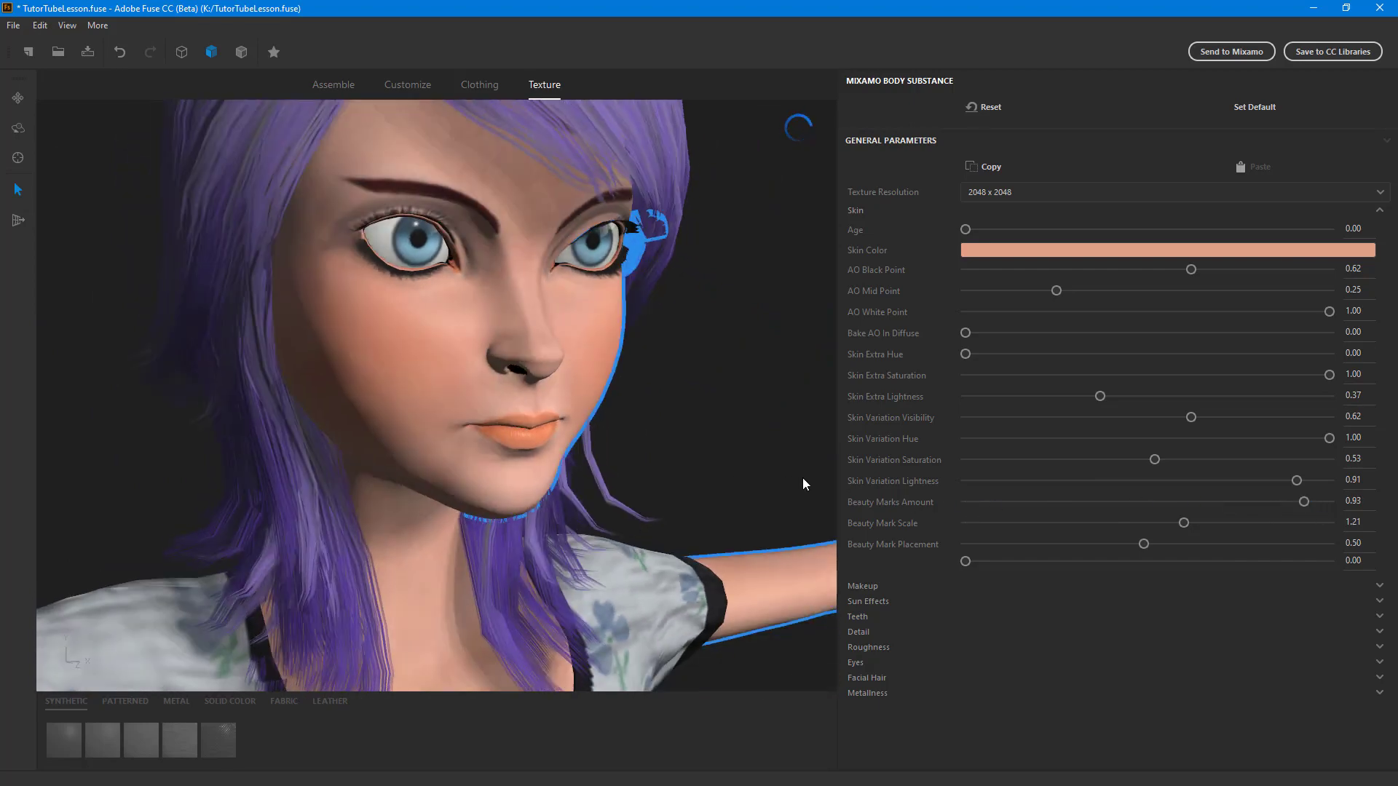
drag(1304, 502, 893, 536)
drag(967, 503, 1330, 502)
drag(743, 347, 450, 356)
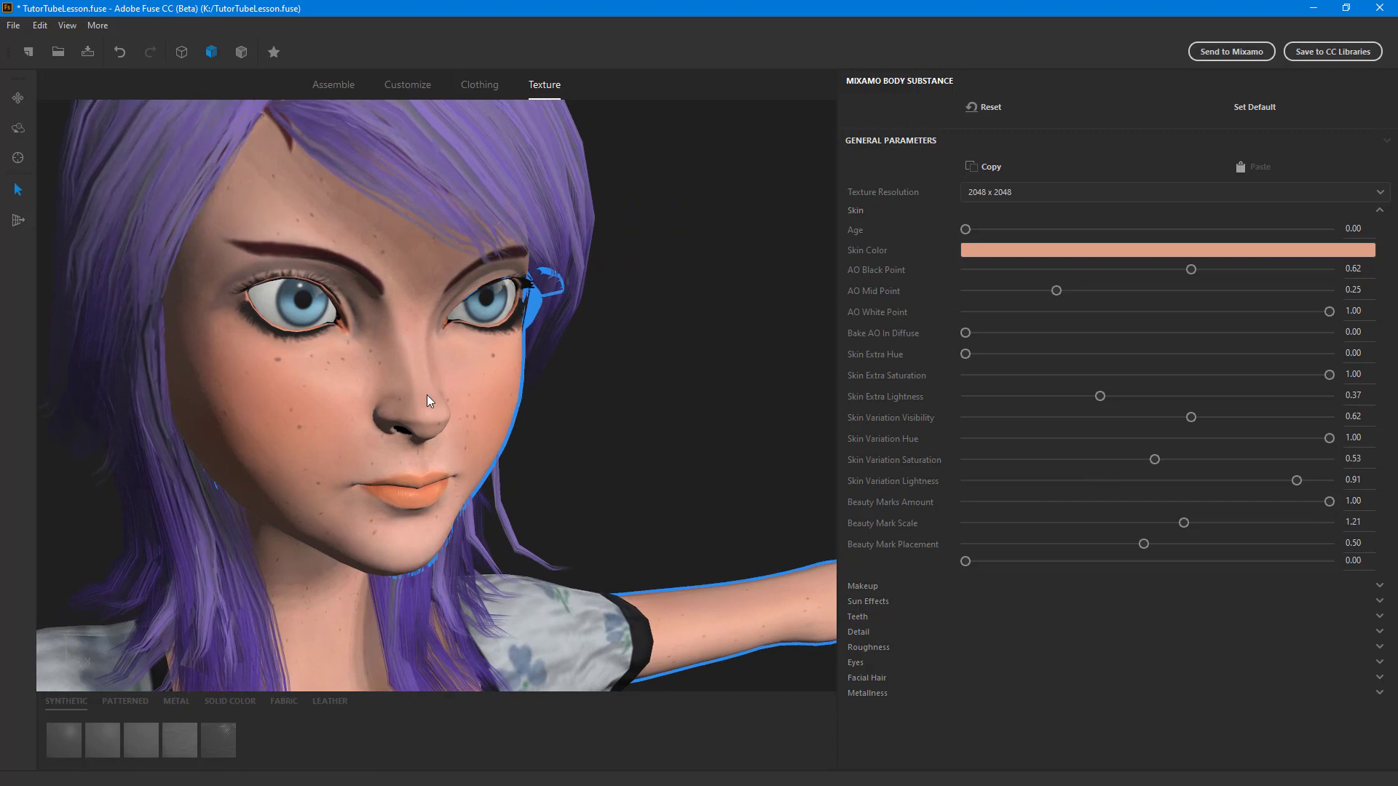
mouse_move(1331, 504)
mouse_down()
mouse_move(954, 518)
mouse_move(1184, 502)
mouse_move(1332, 523)
mouse_up()
drag(1144, 545, 1282, 545)
drag(967, 562, 1191, 561)
scroll(697, 363, down, 5)
scroll(718, 396, up, 5)
middle_drag(729, 399, 334, 267)
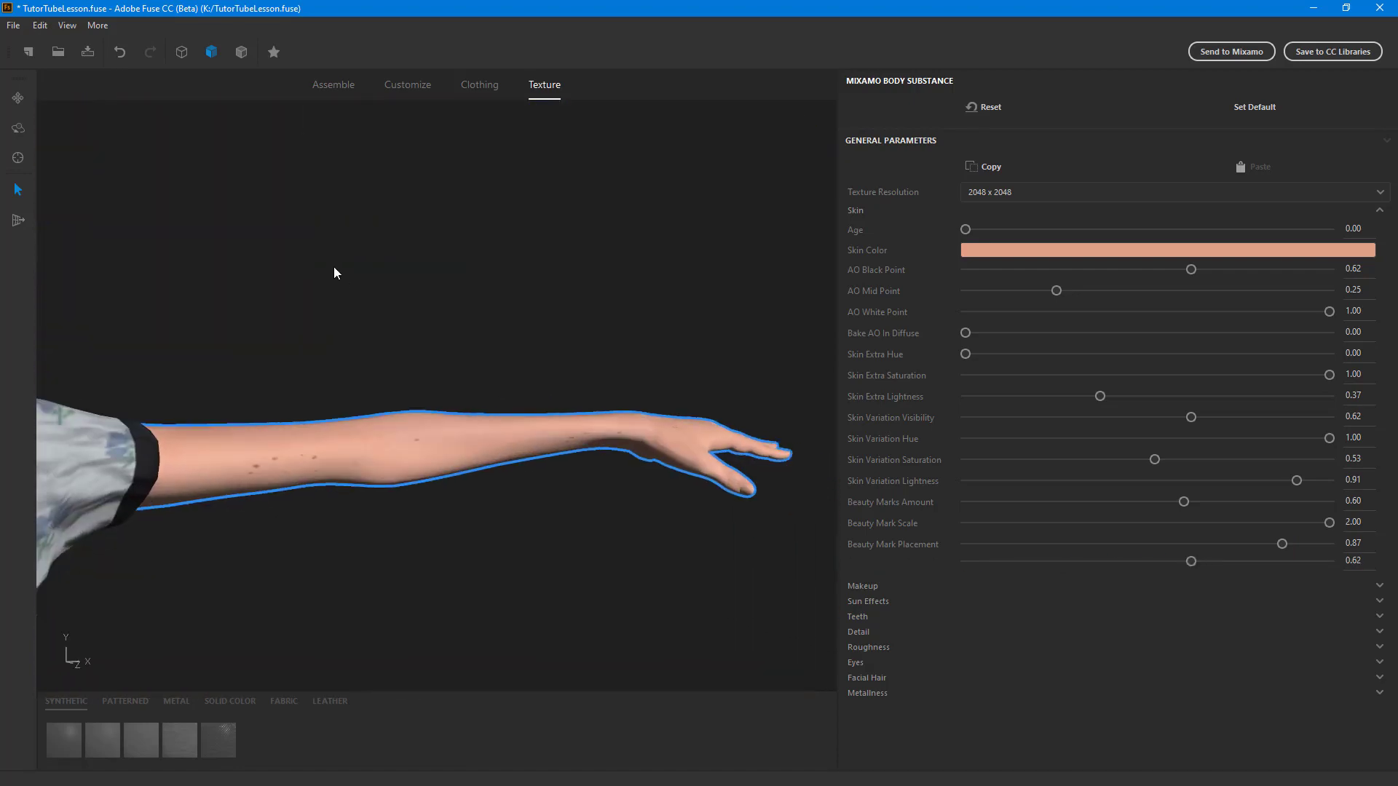
click(353, 457)
middle_drag(758, 501, 1157, 484)
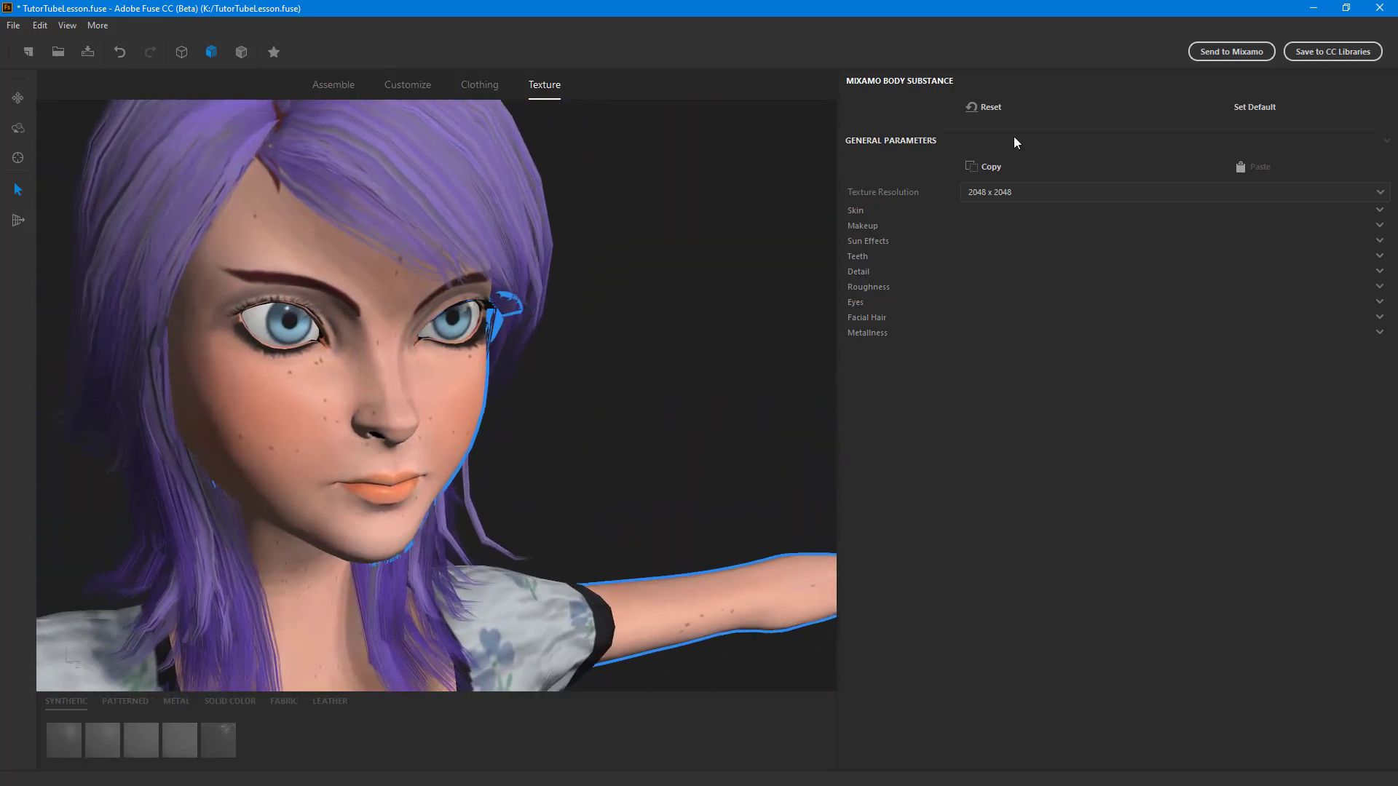
Expand the body's makeup parameters and set the eyeshadow opacity to 0.62
click(975, 211)
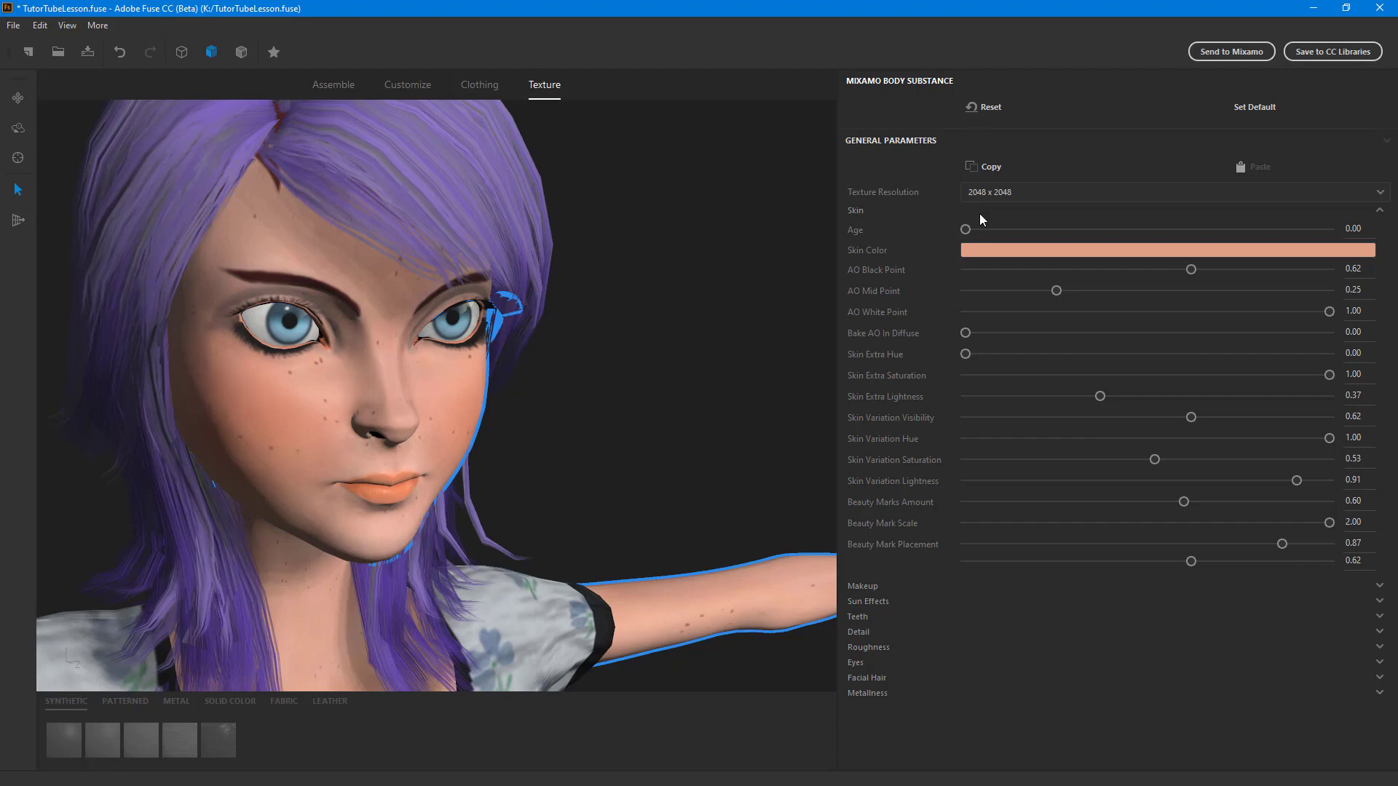
click(978, 213)
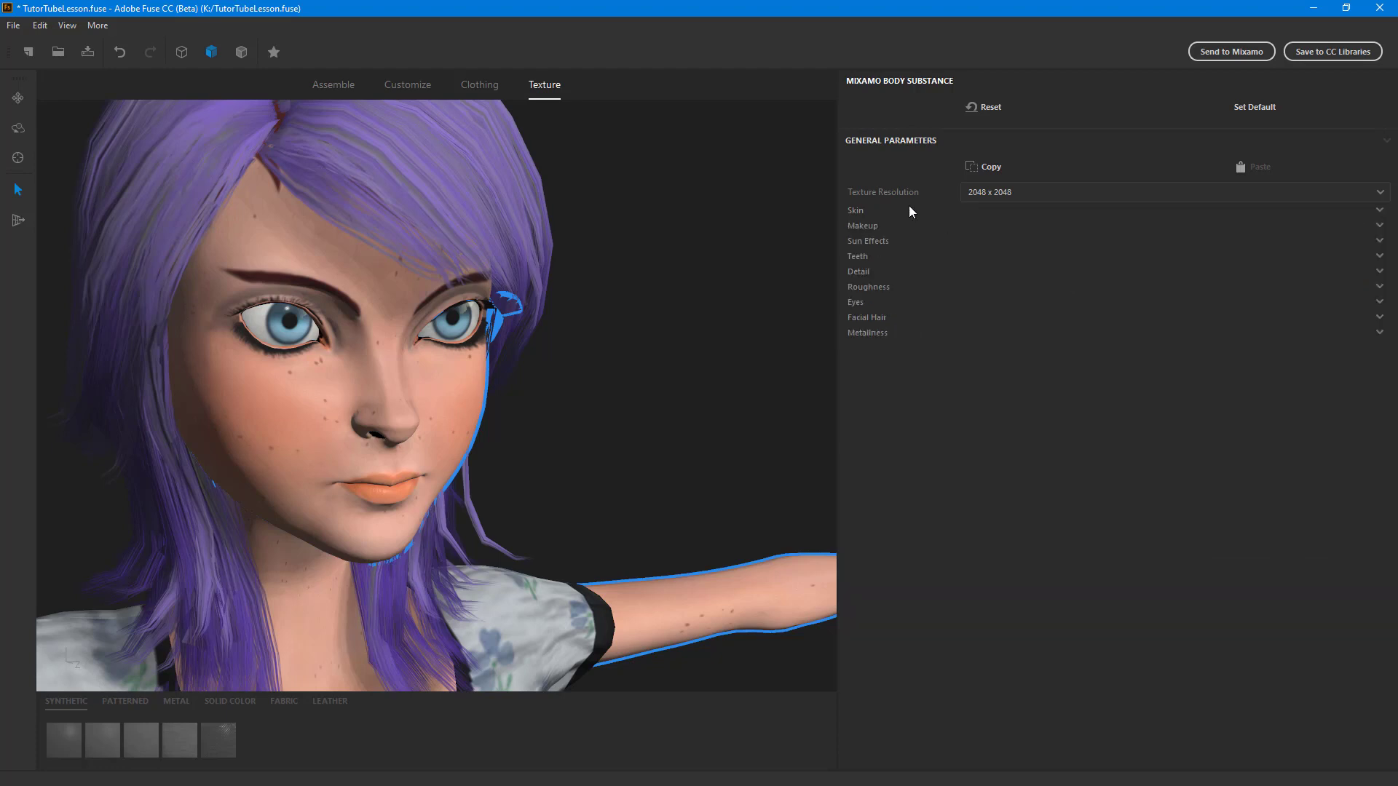
click(902, 229)
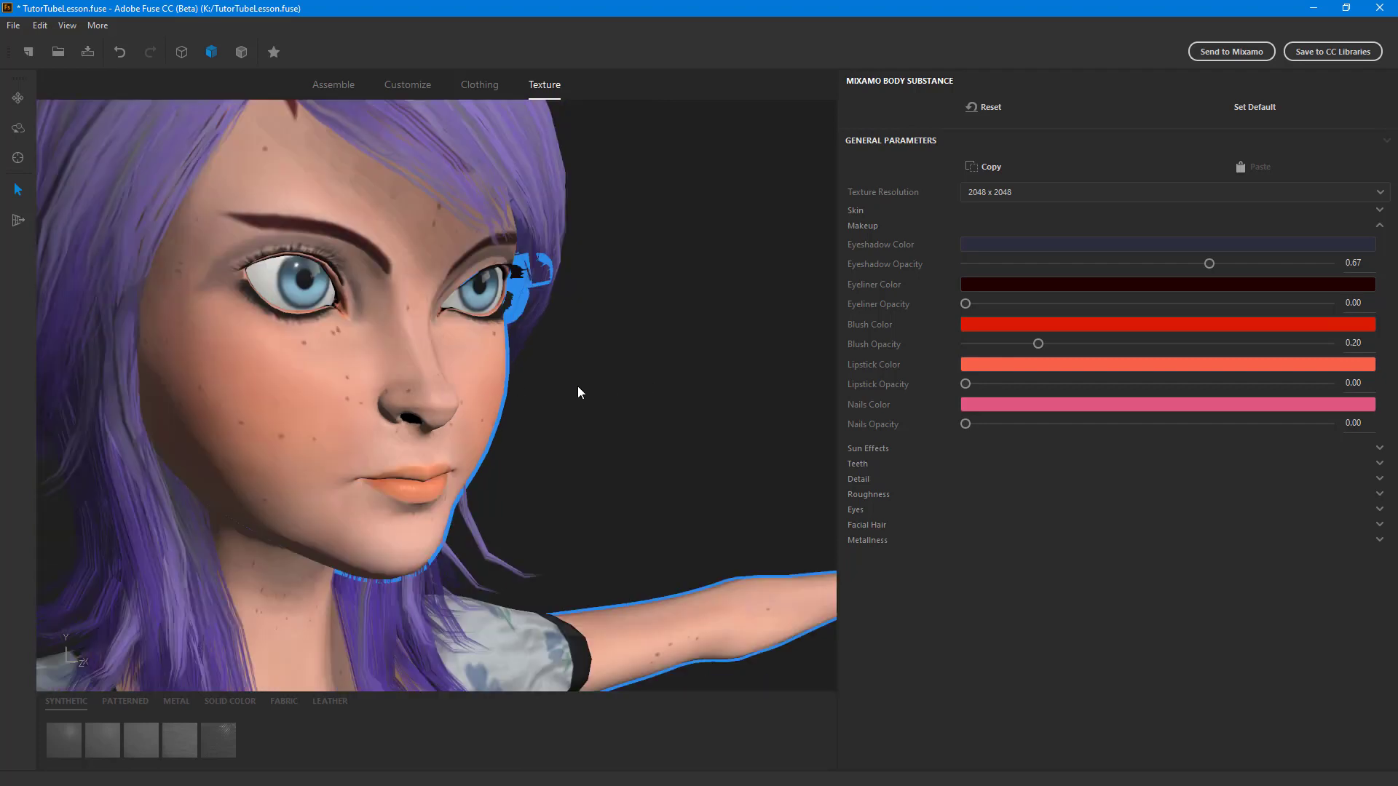
drag(1210, 264, 1366, 265)
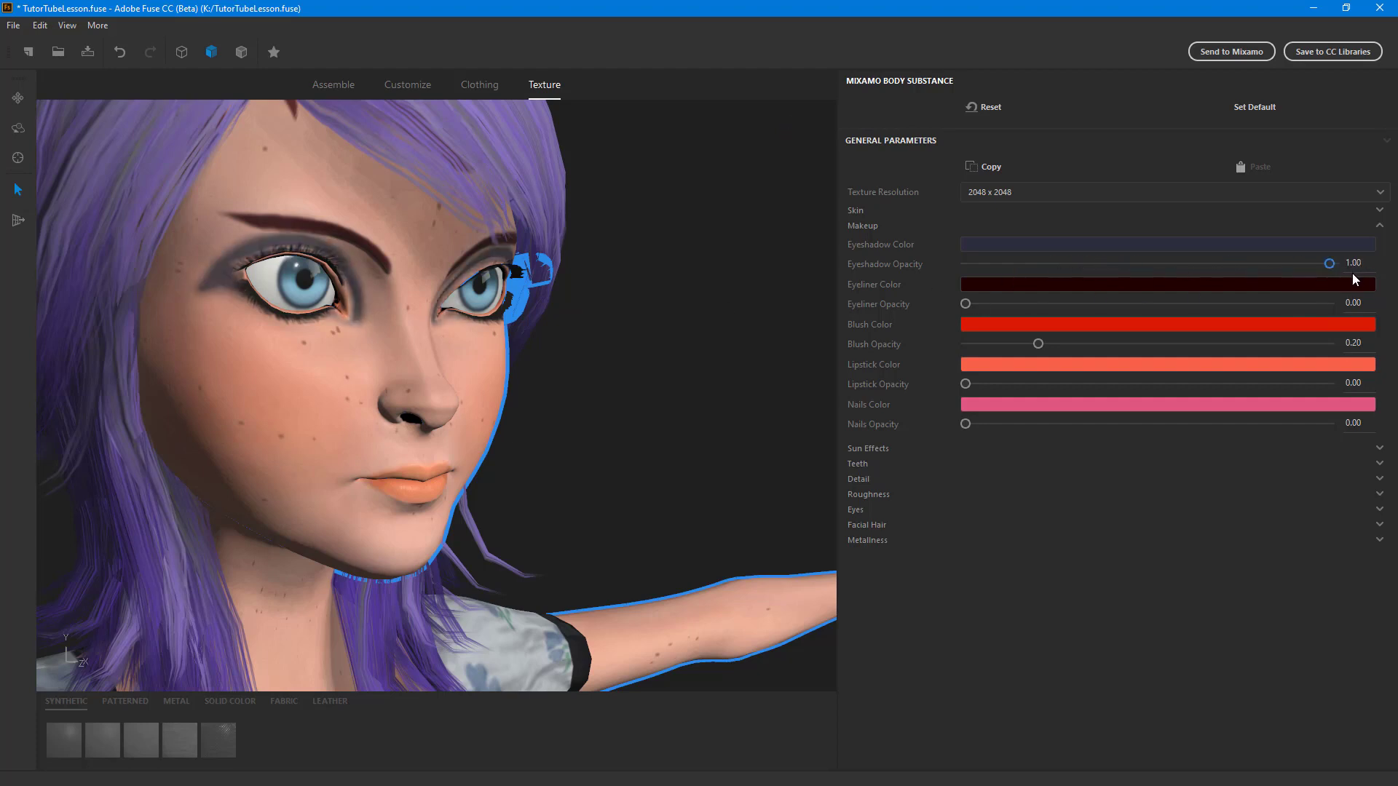
drag(1330, 267, 1121, 287)
drag(1147, 261, 1191, 263)
Lower the body's texture resolution to 512 x 512 and set the eyeshadow opacity to 0.86
click(1057, 194)
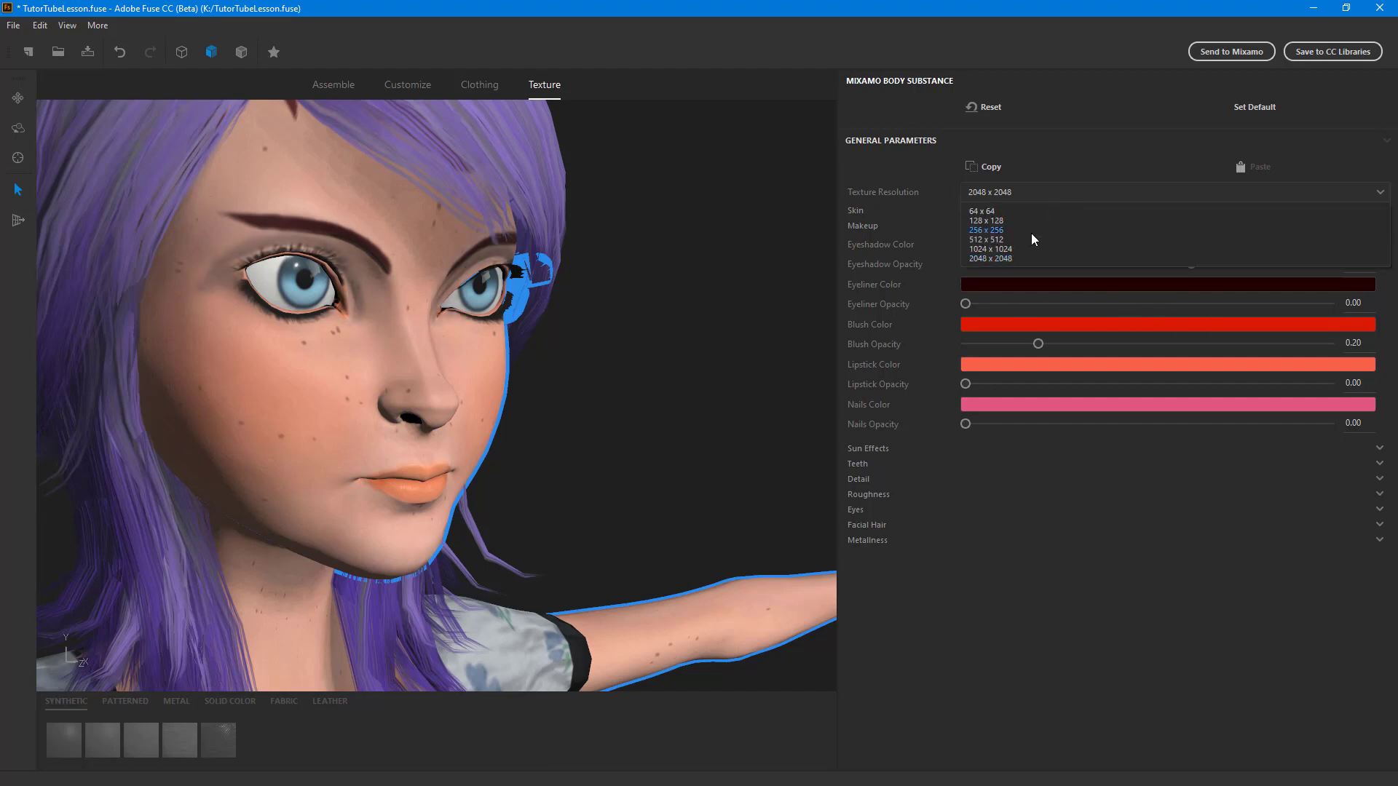
click(1024, 243)
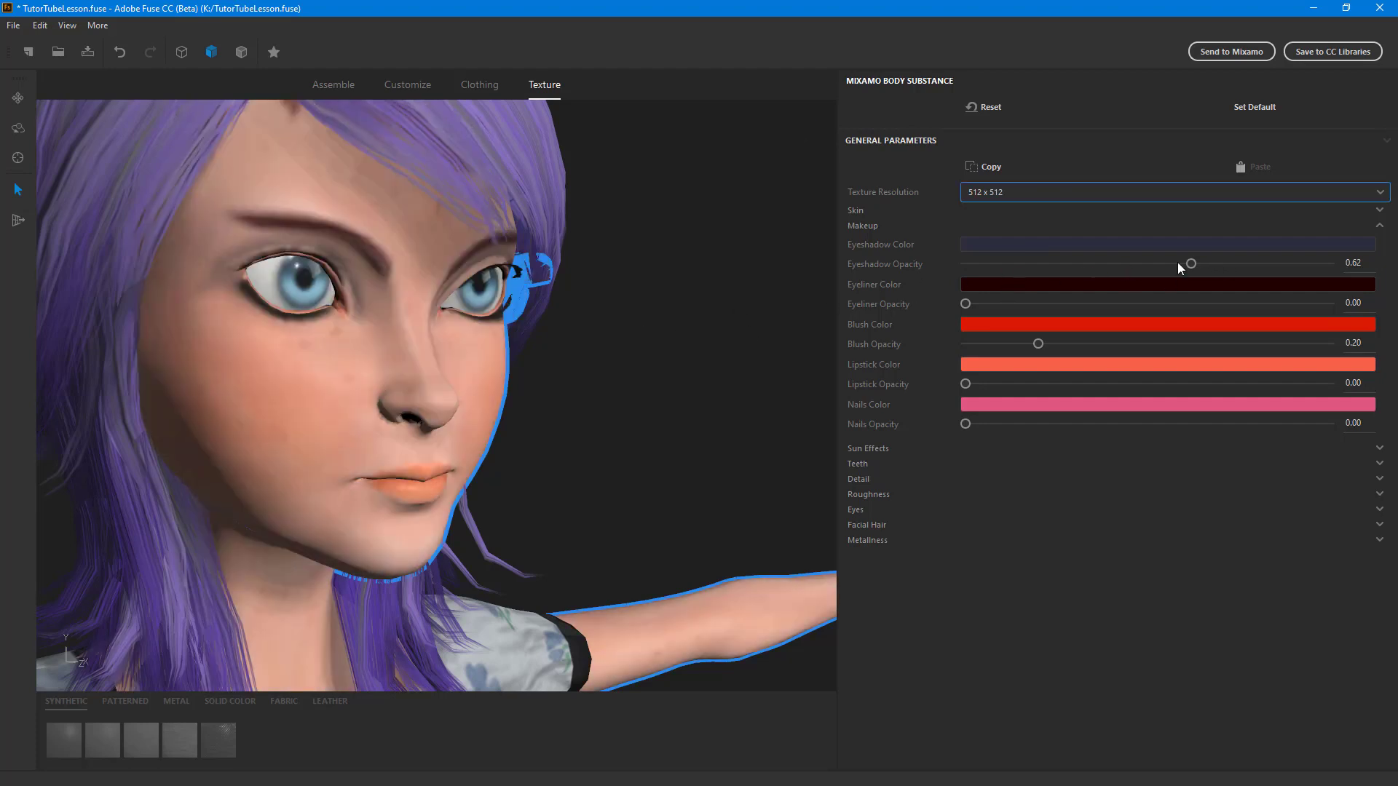
drag(1191, 263, 1281, 263)
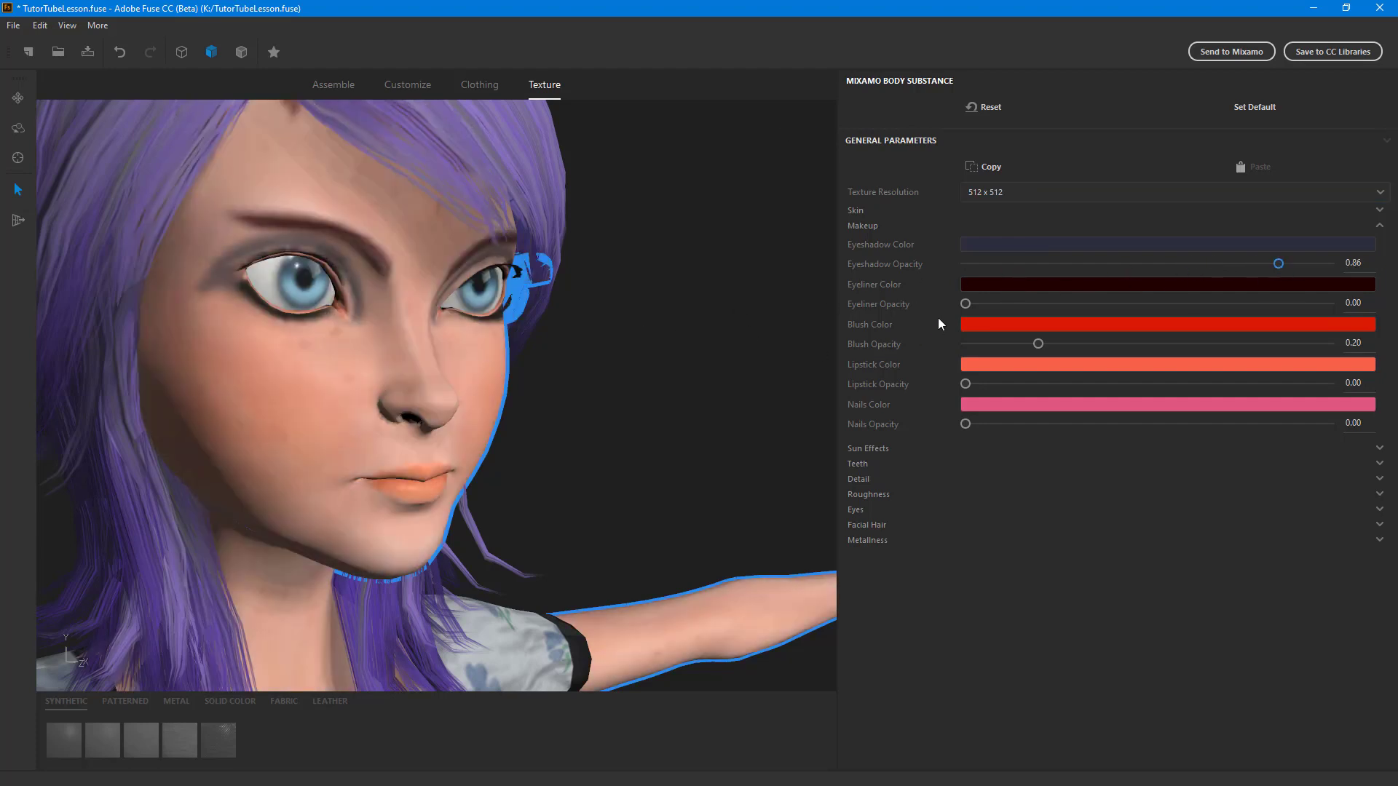
Set the eyeliner opacity to 0.68 and give the blush an orange color at 0.43 opacity
drag(966, 305, 1144, 304)
drag(1038, 344, 1096, 344)
drag(1192, 343, 1120, 356)
click(1053, 325)
drag(253, 116, 334, 53)
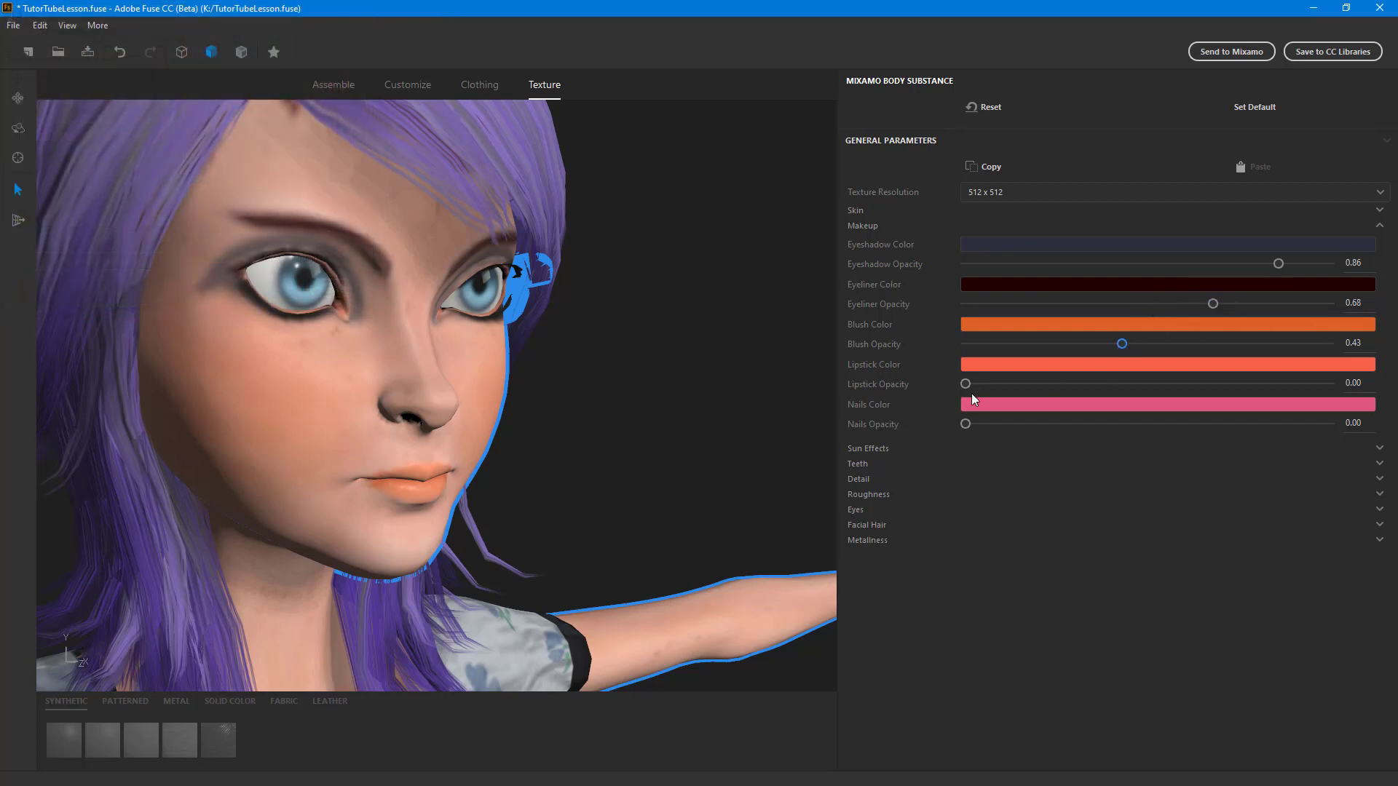
Give the lips a red lipstick color of RGB 246, 0, 4 at full opacity, 1.00
drag(1053, 384, 887, 418)
click(1187, 370)
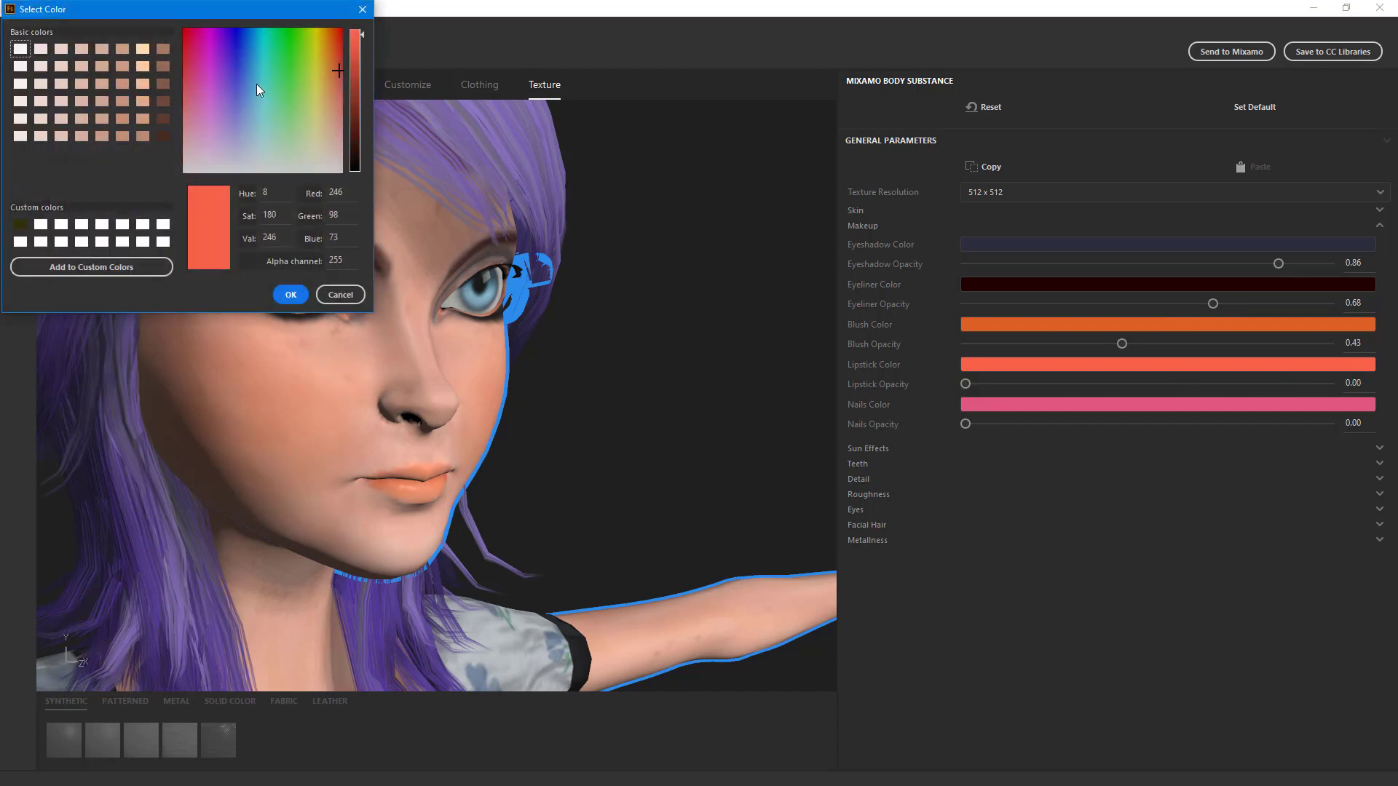
drag(257, 84, 181, 16)
drag(319, 35, 132, 12)
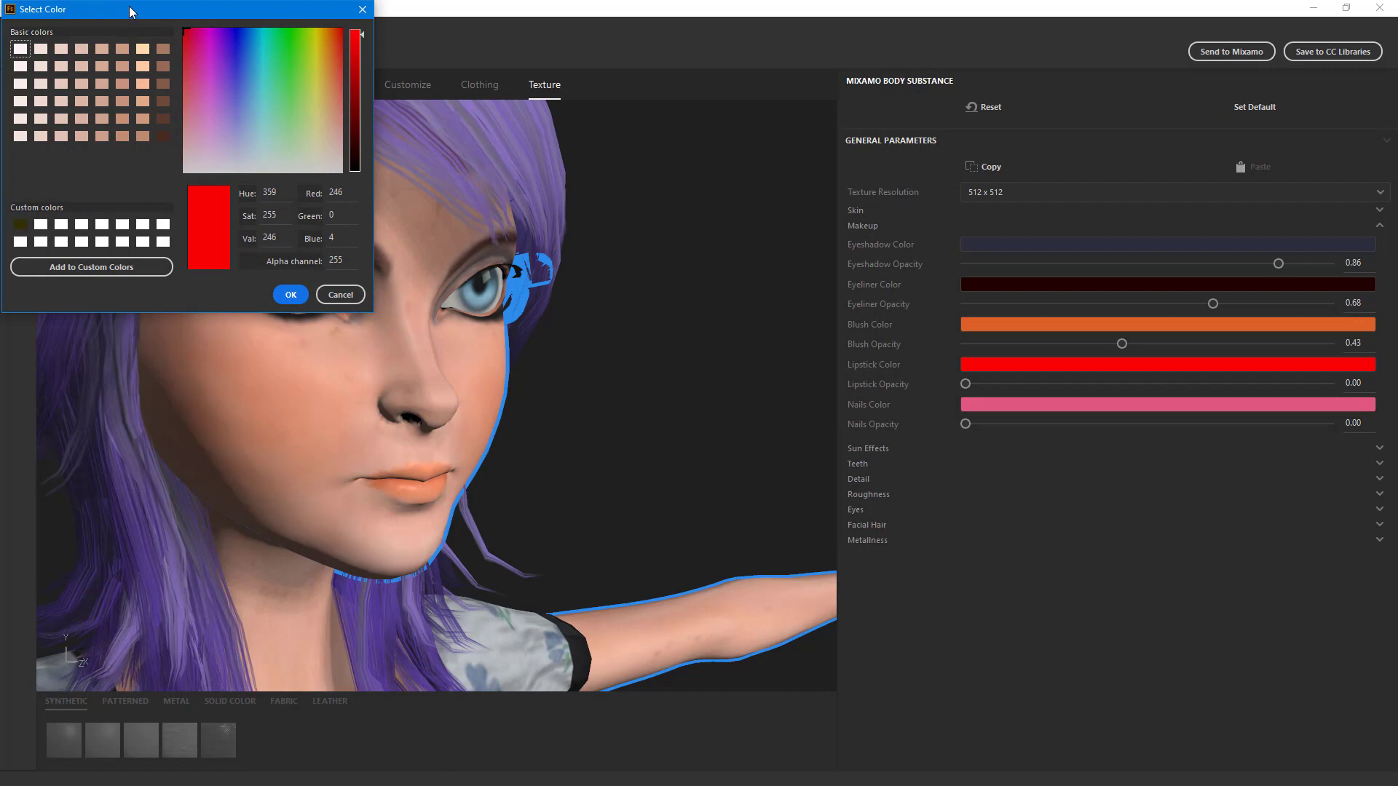
click(289, 294)
drag(965, 385, 1330, 384)
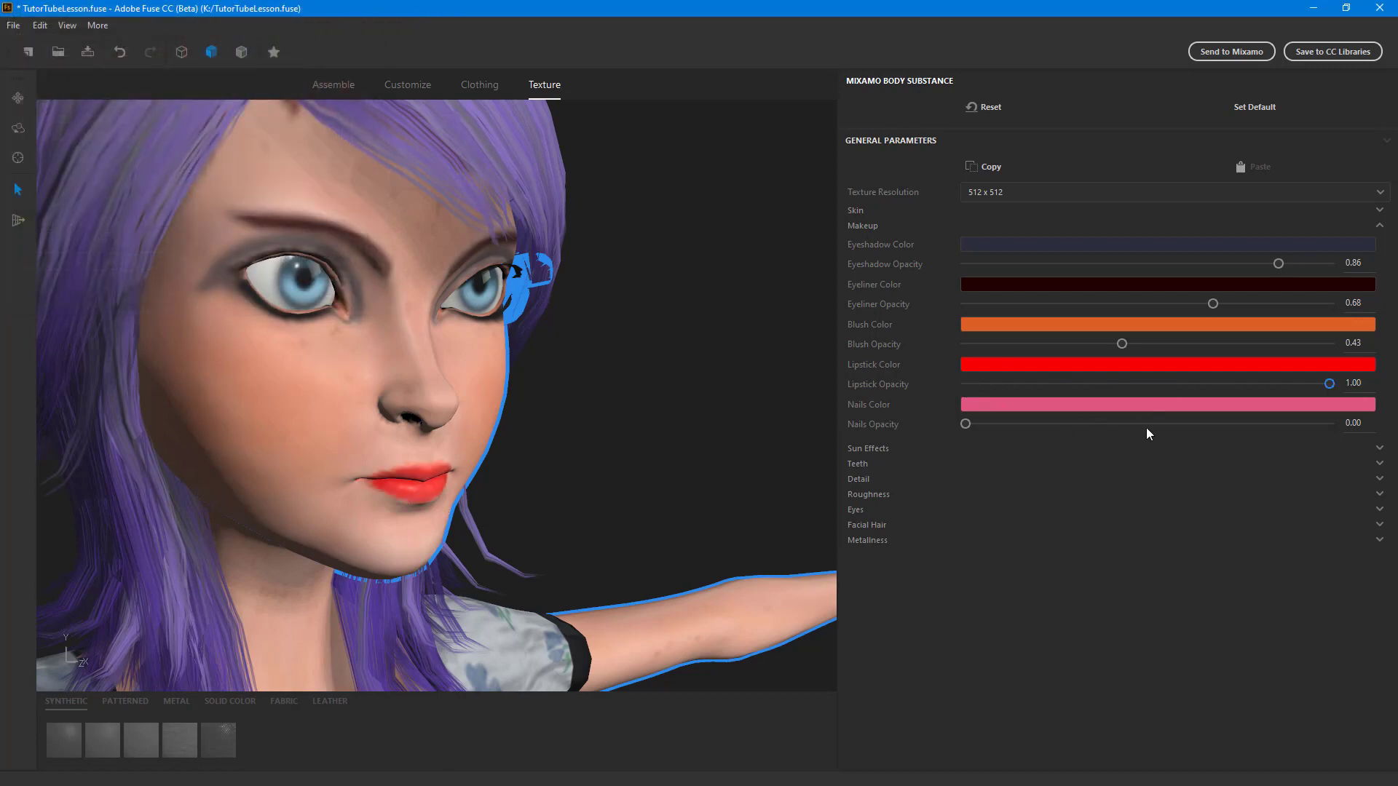
Frame the character's hand with the body selected and set the nails opacity to 1.00 in the makeup parameters
scroll(738, 523, down, 5)
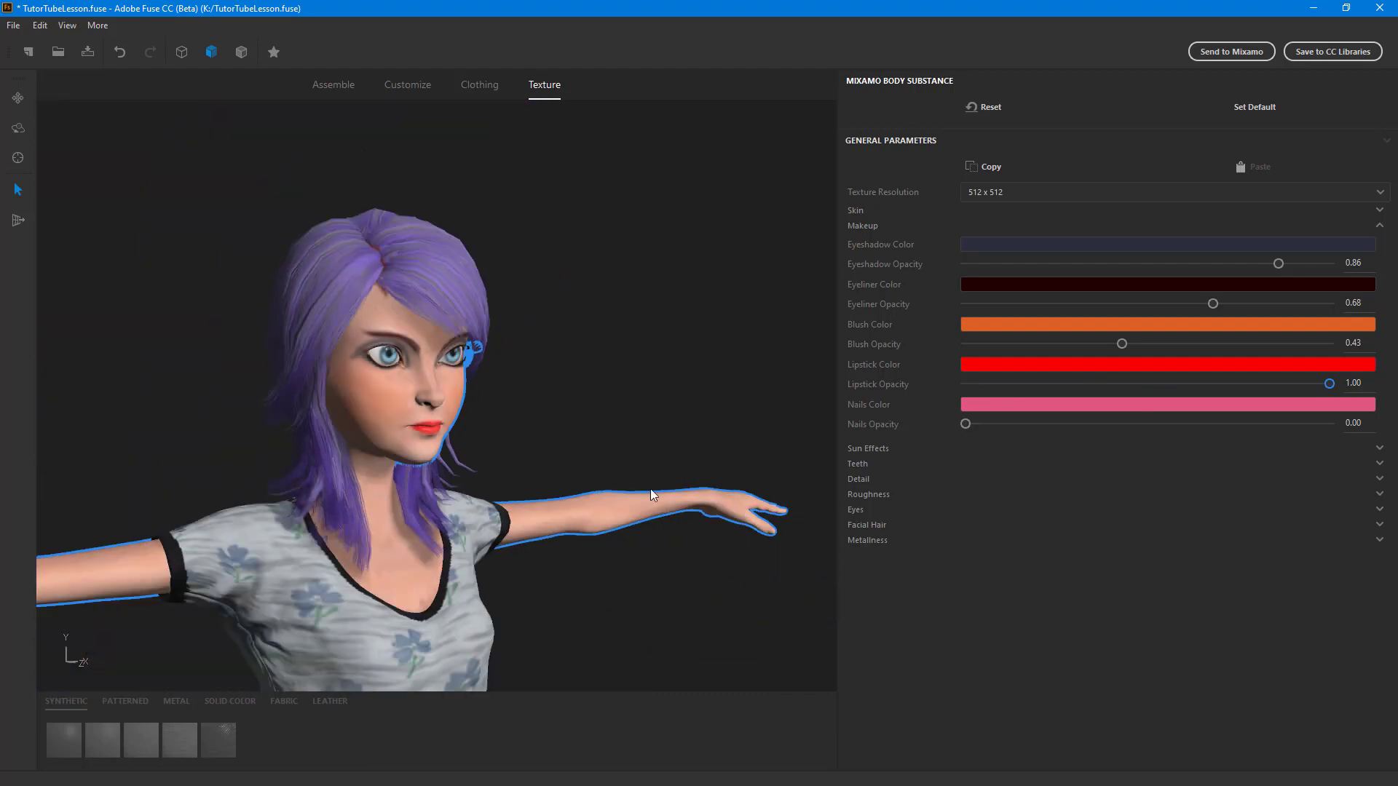
click(649, 489)
middle_drag(759, 574, 530, 545)
drag(530, 544, 606, 584)
scroll(627, 586, up, 5)
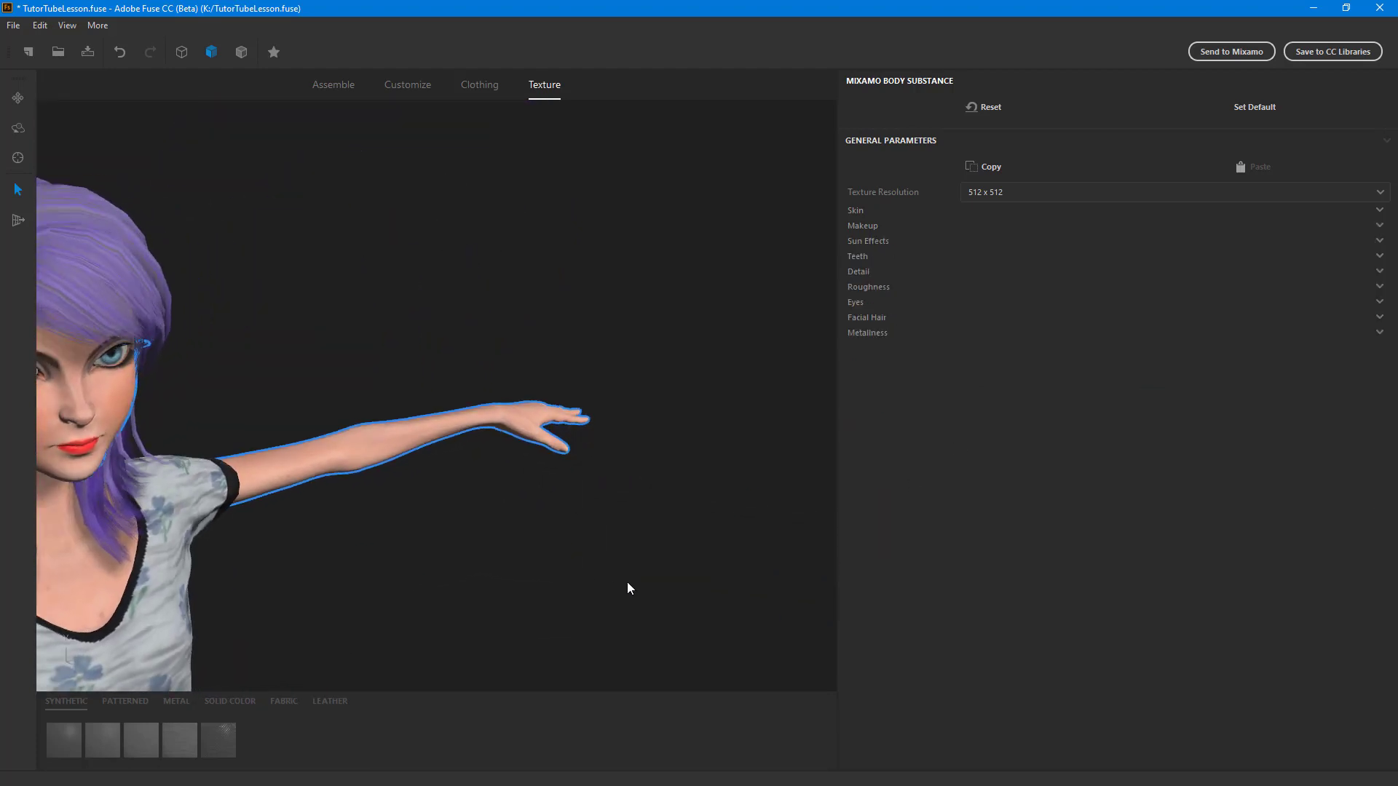
scroll(628, 397, up, 4)
middle_drag(772, 337, 409, 341)
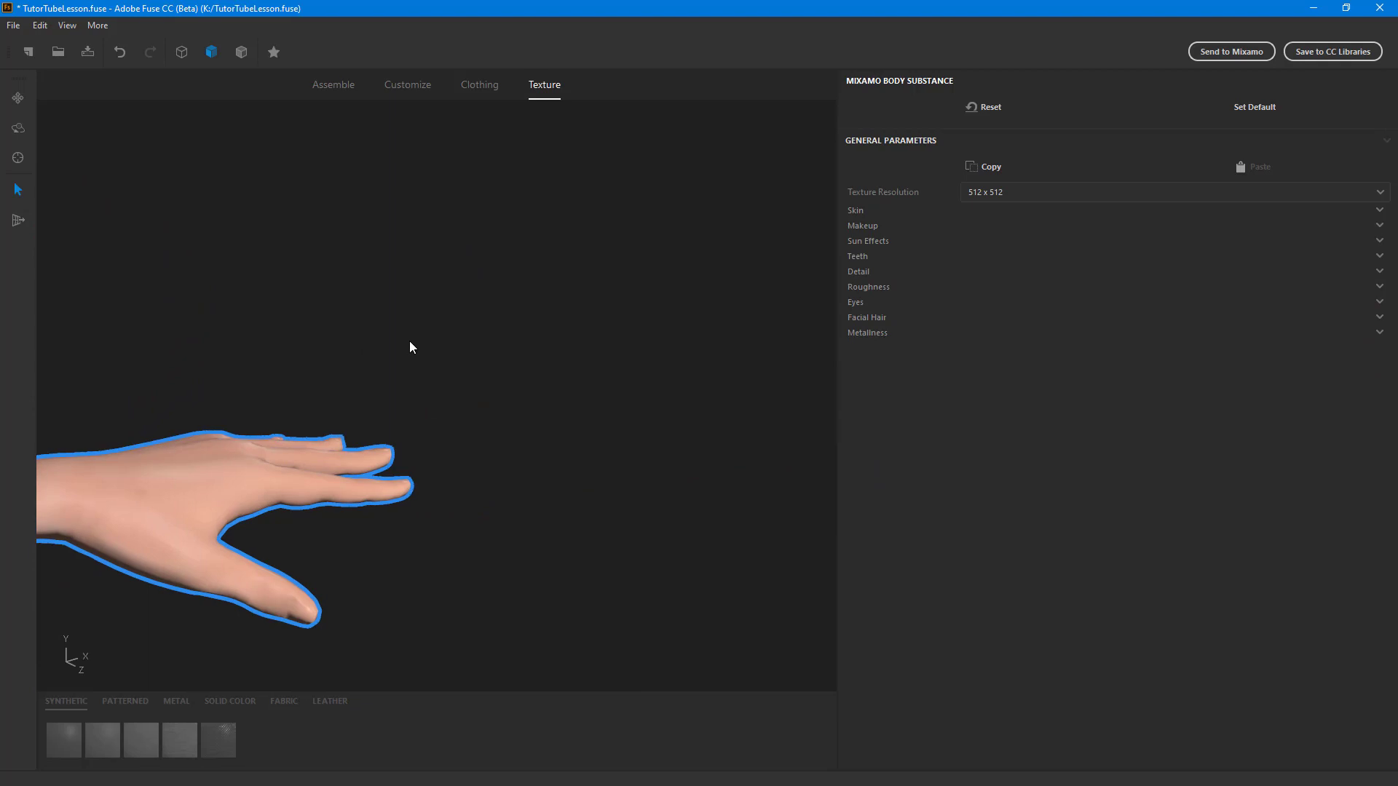
click(861, 227)
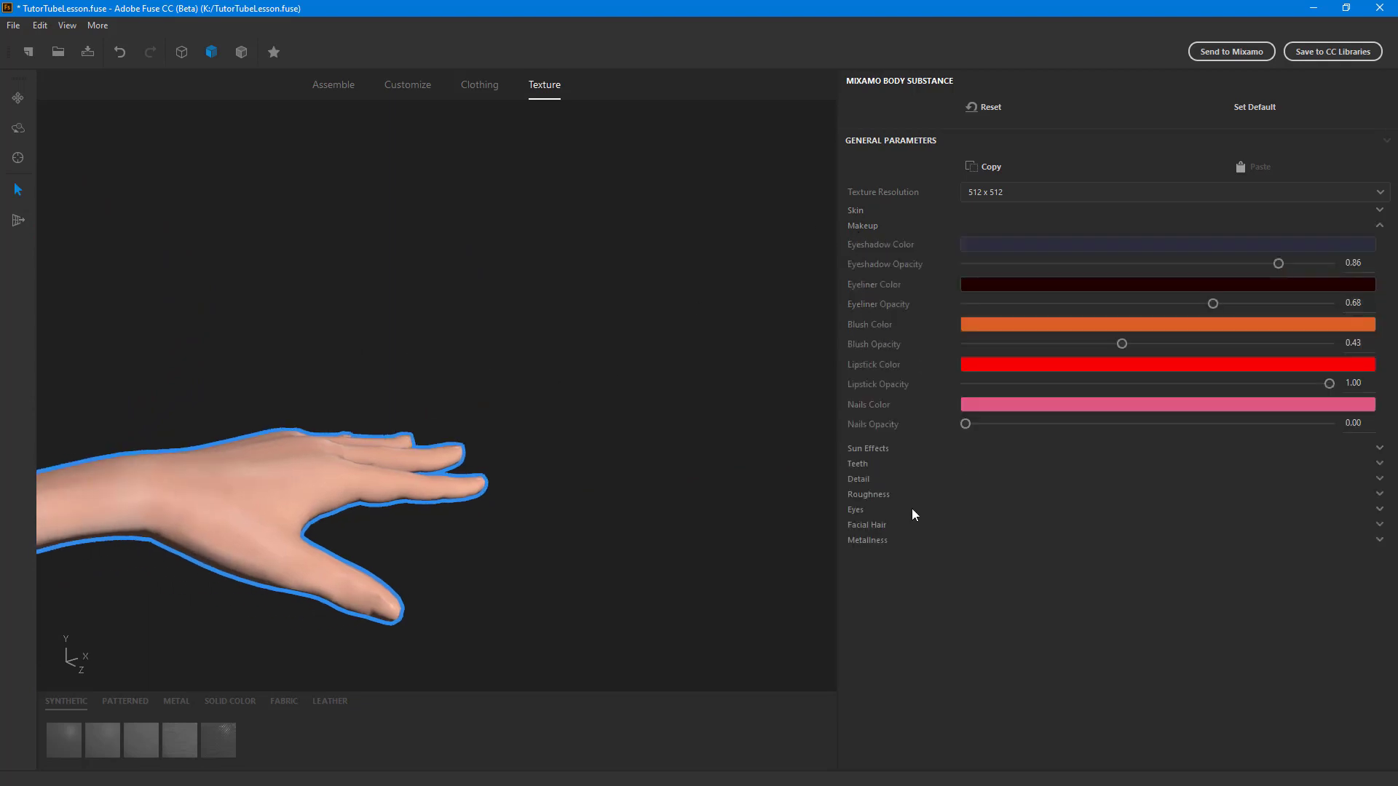
drag(964, 424, 1340, 432)
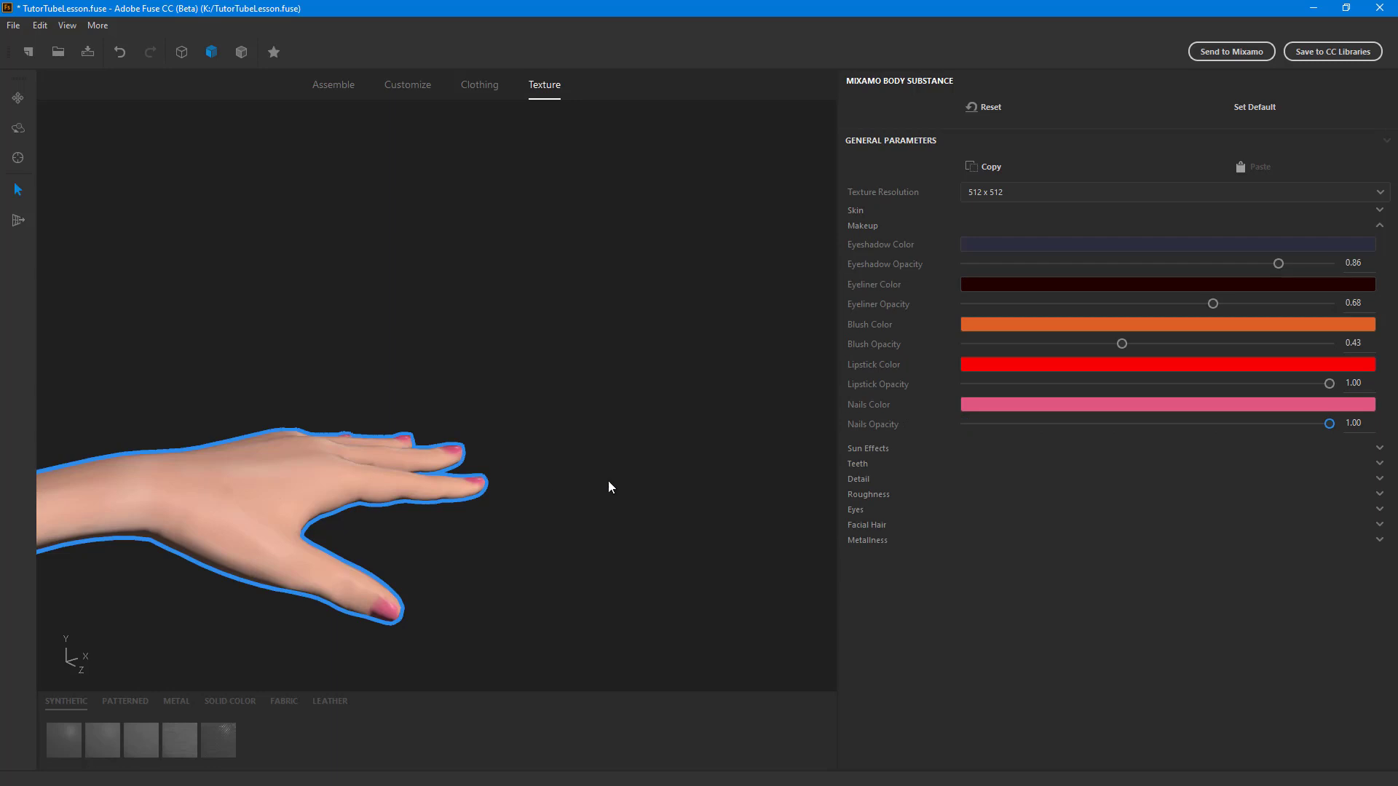
Swap the makeup parameters for the sun effects and set the body's sun amount to 0.73
scroll(608, 484, down, 6)
scroll(391, 474, up, 2)
scroll(584, 502, up, 10)
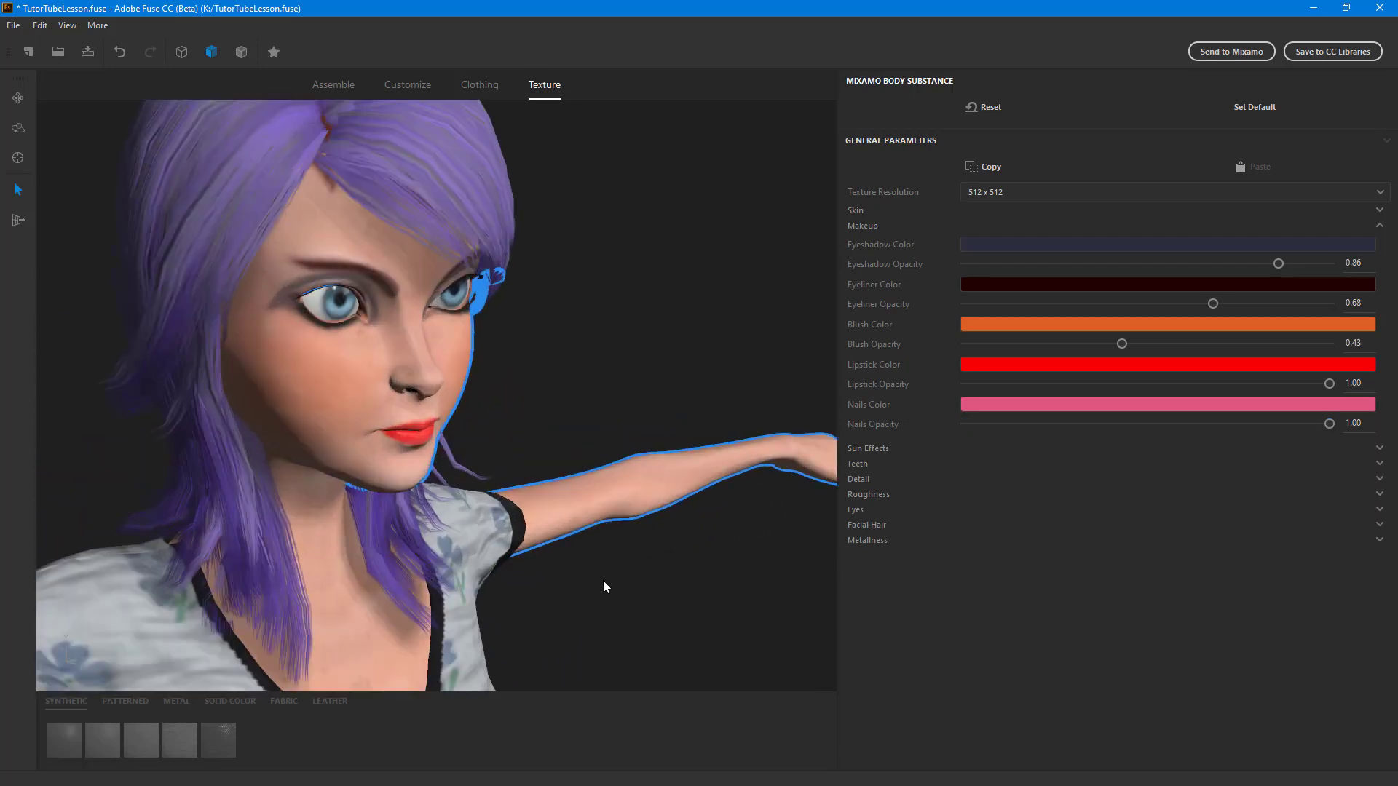
scroll(578, 488, down, 4)
click(869, 448)
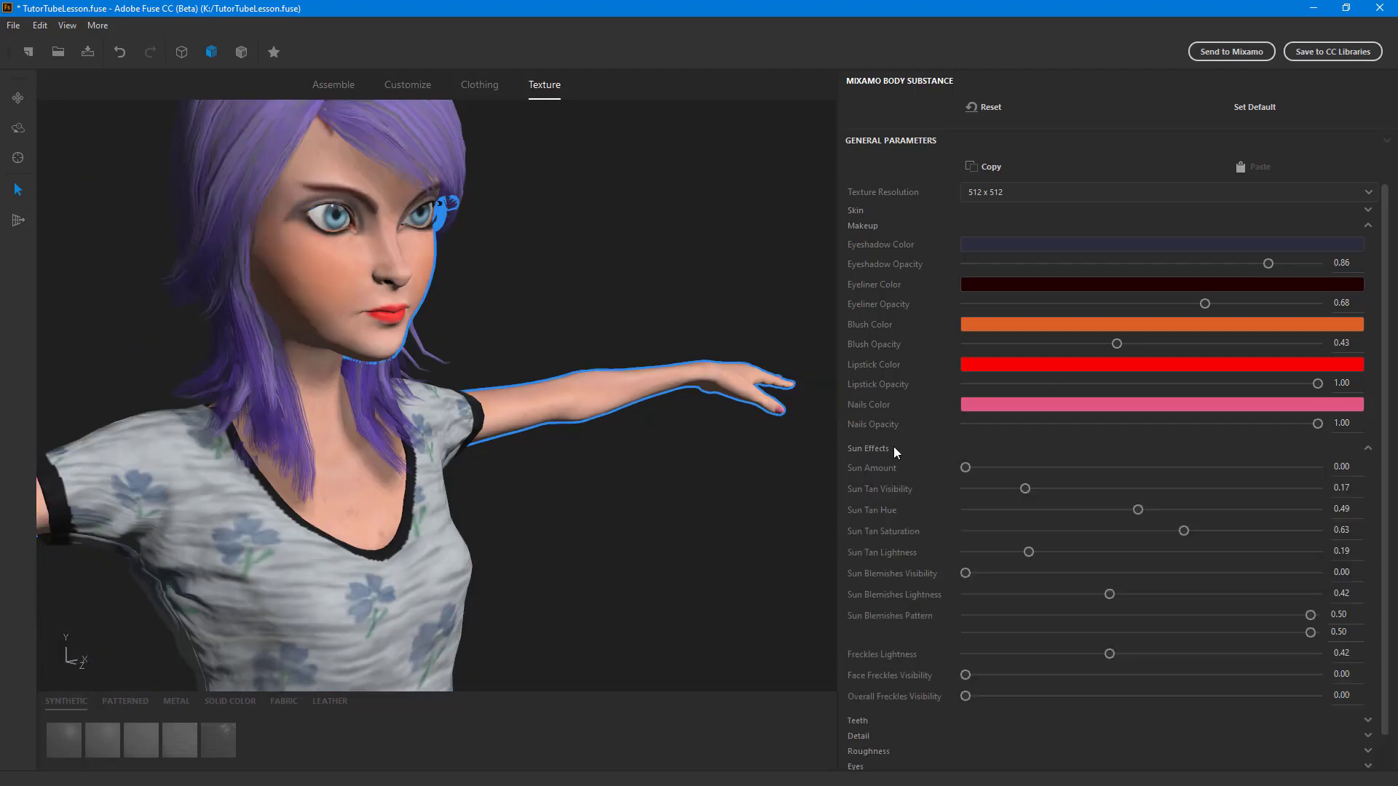
click(863, 226)
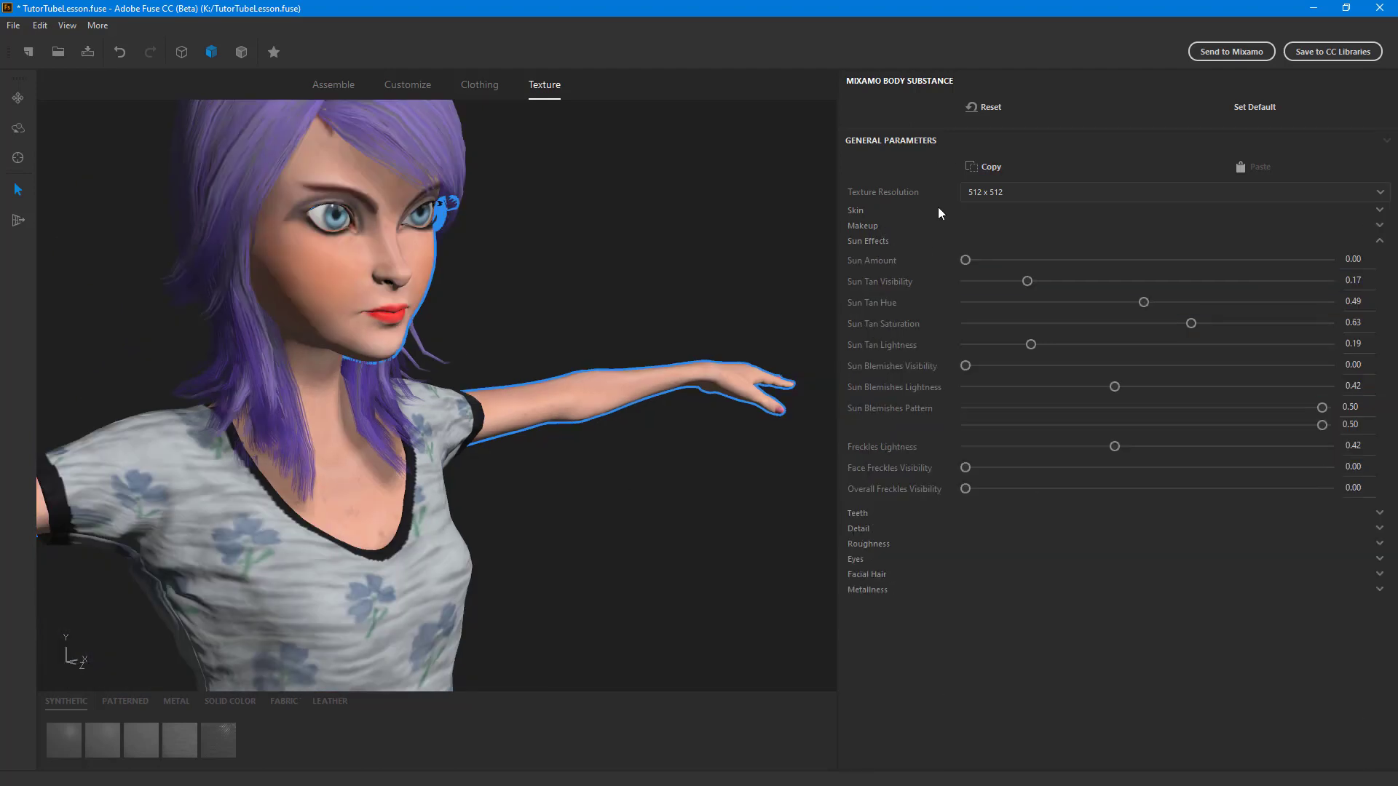
drag(966, 260, 1248, 270)
drag(496, 444, 655, 508)
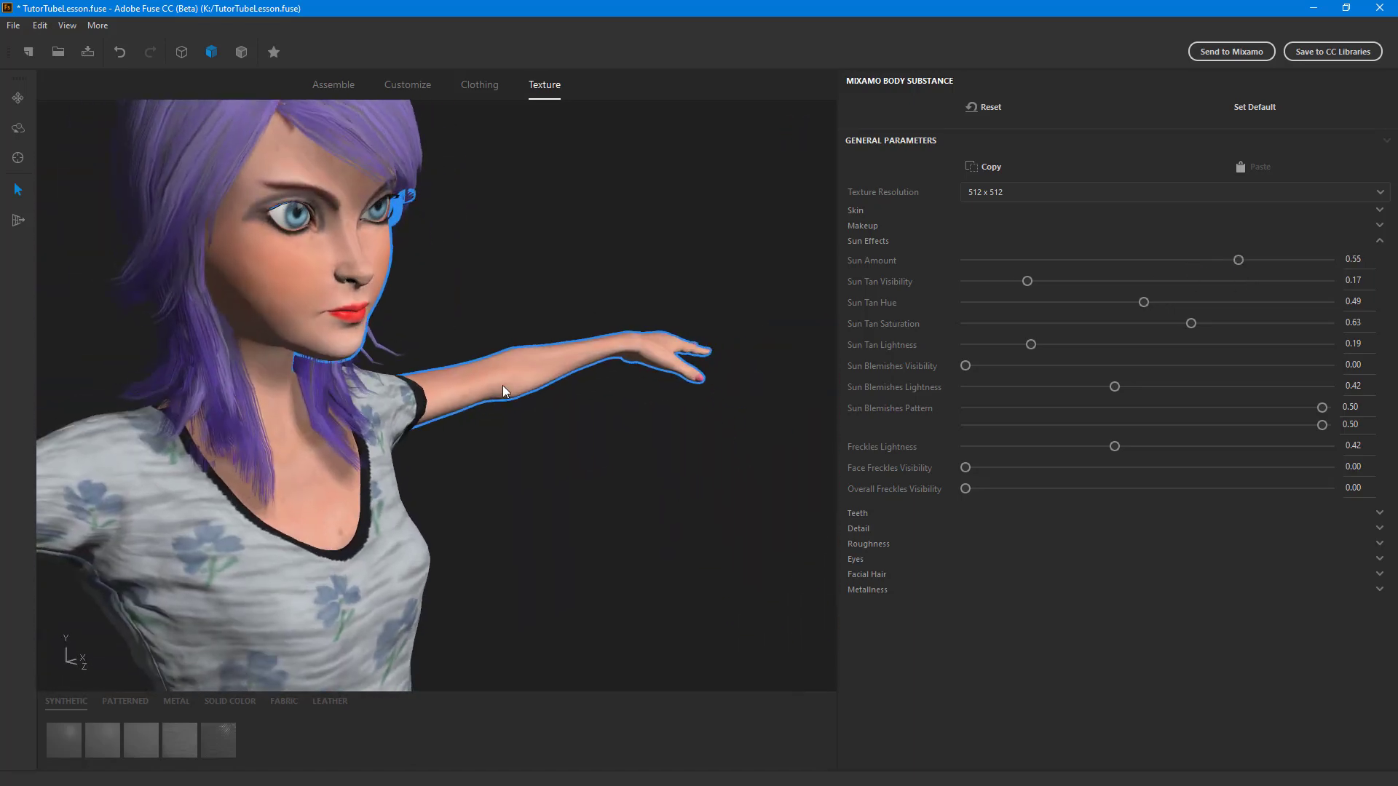
drag(1237, 262, 1330, 260)
scroll(522, 417, up, 5)
scroll(526, 425, down, 4)
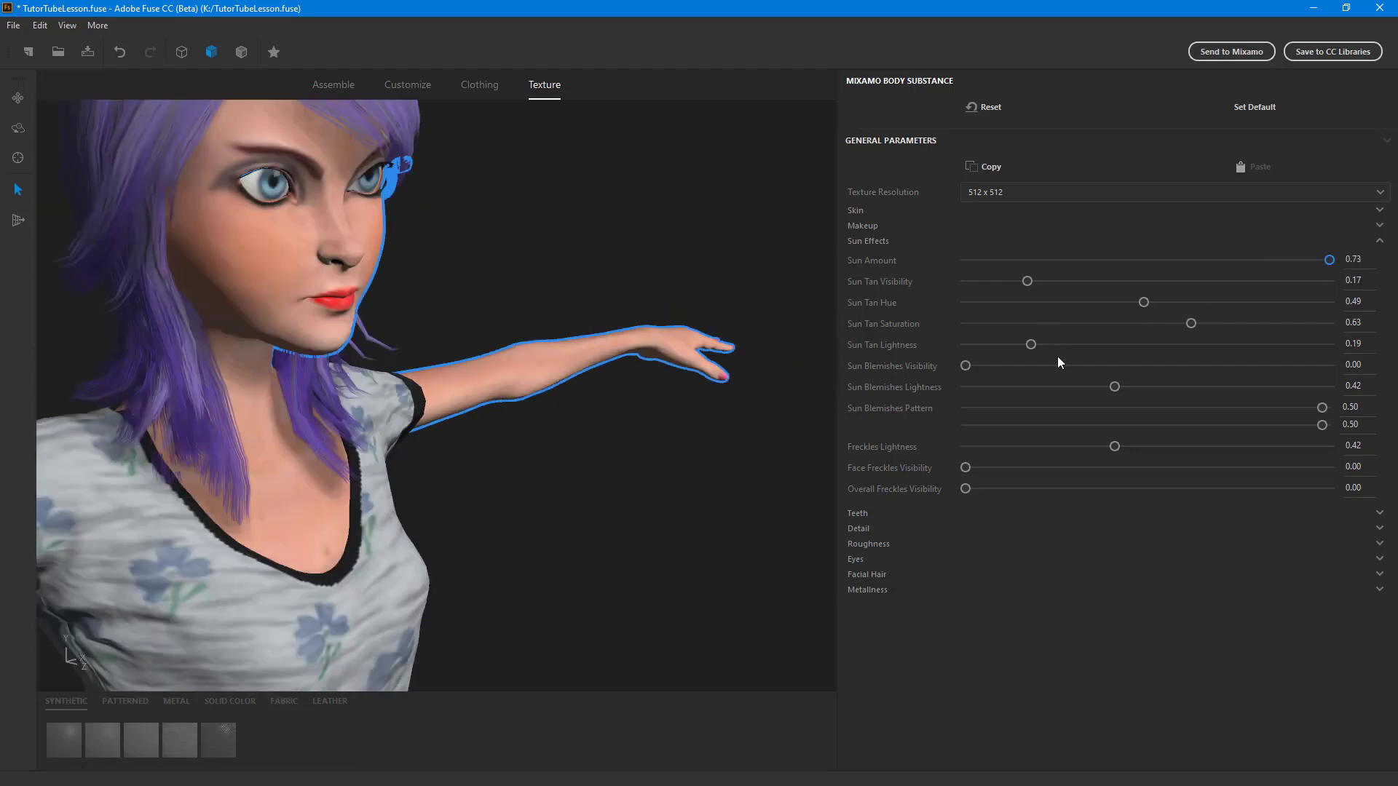
Set the sun tan visibility to 0.37, the tan saturation to 0.00 and the tan lightness to 0.46
drag(1030, 281, 1113, 314)
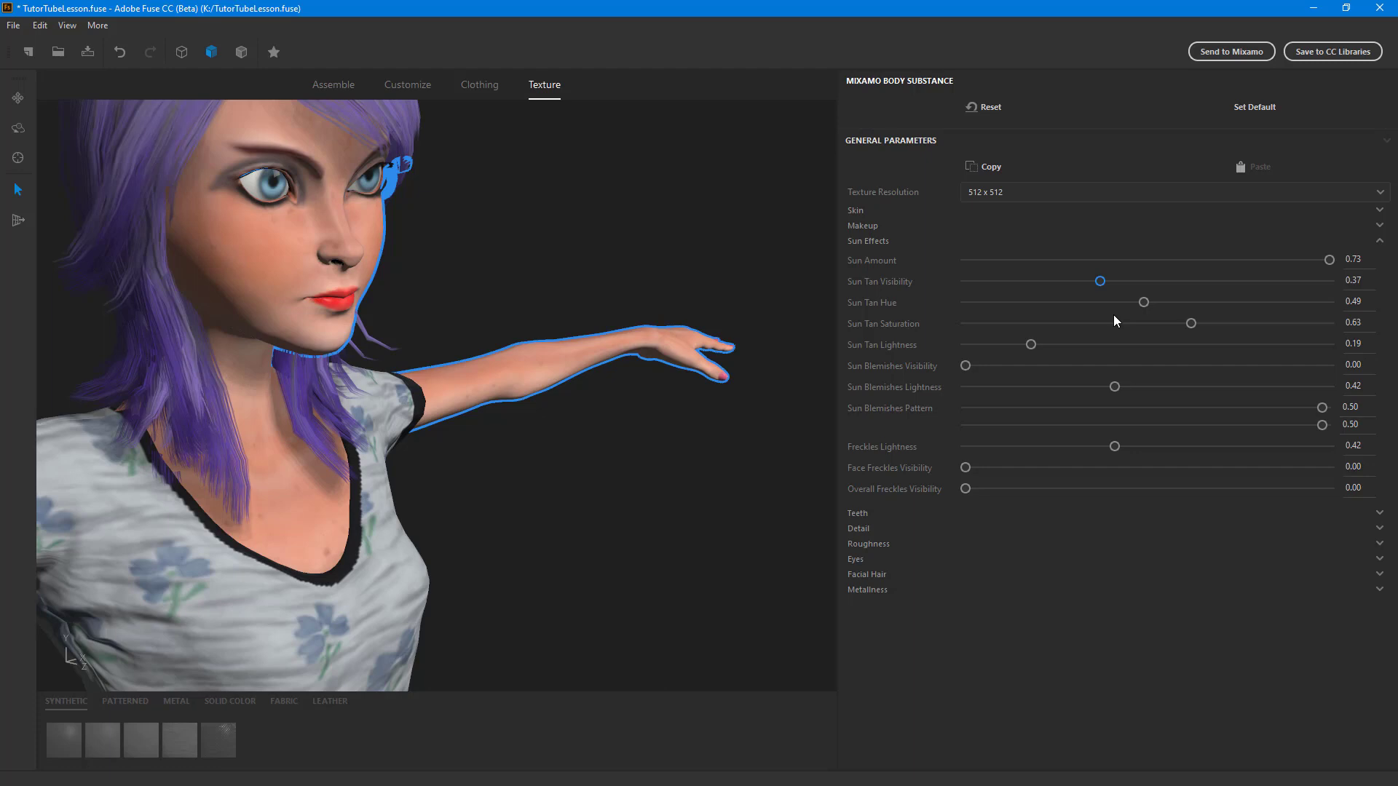
drag(1148, 303, 1020, 324)
drag(1329, 323, 753, 373)
drag(1030, 345, 1138, 383)
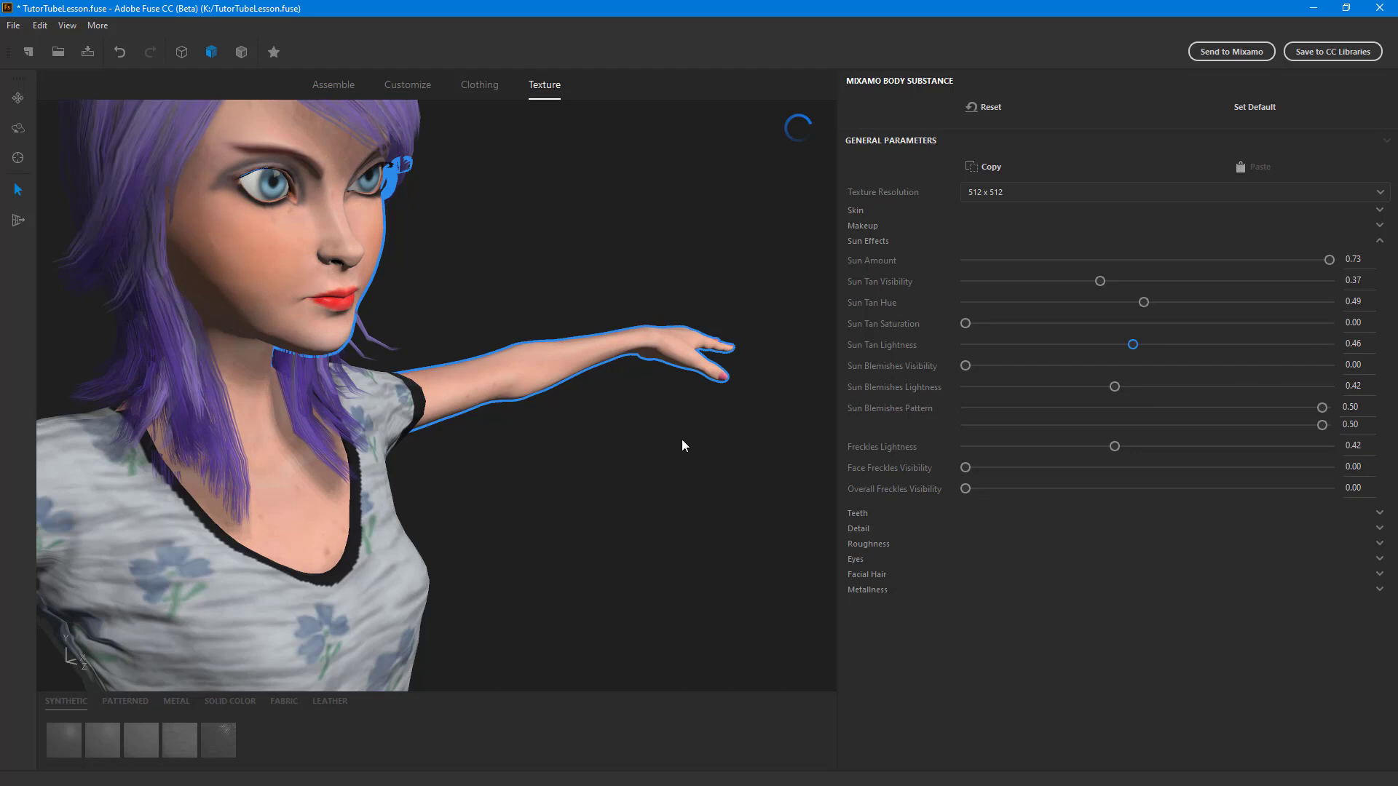
scroll(613, 414, up, 2)
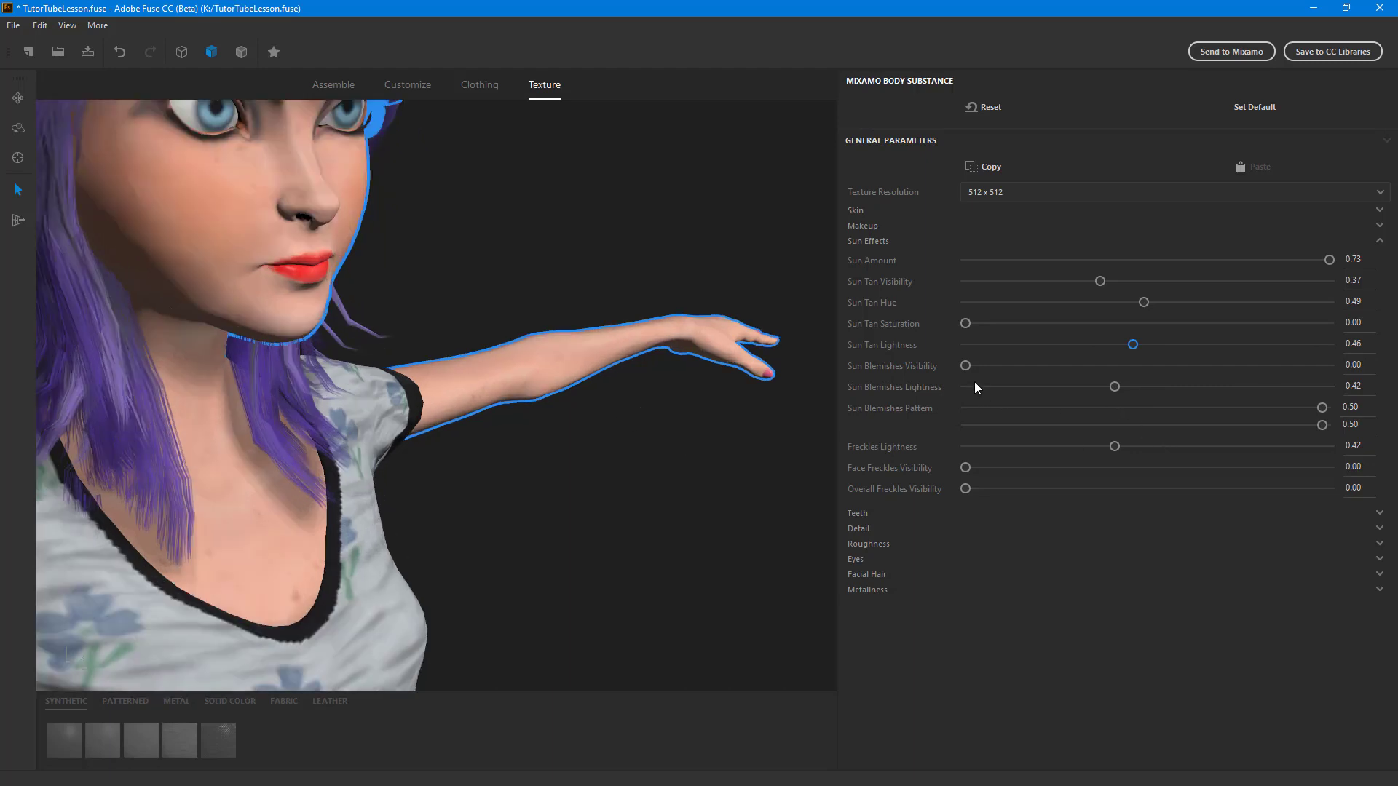
Set the sun blemishes visibility to 0.46 and the sun blemishes lightness to 0.62
drag(966, 366, 1210, 407)
scroll(621, 459, down, 3)
scroll(620, 458, up, 3)
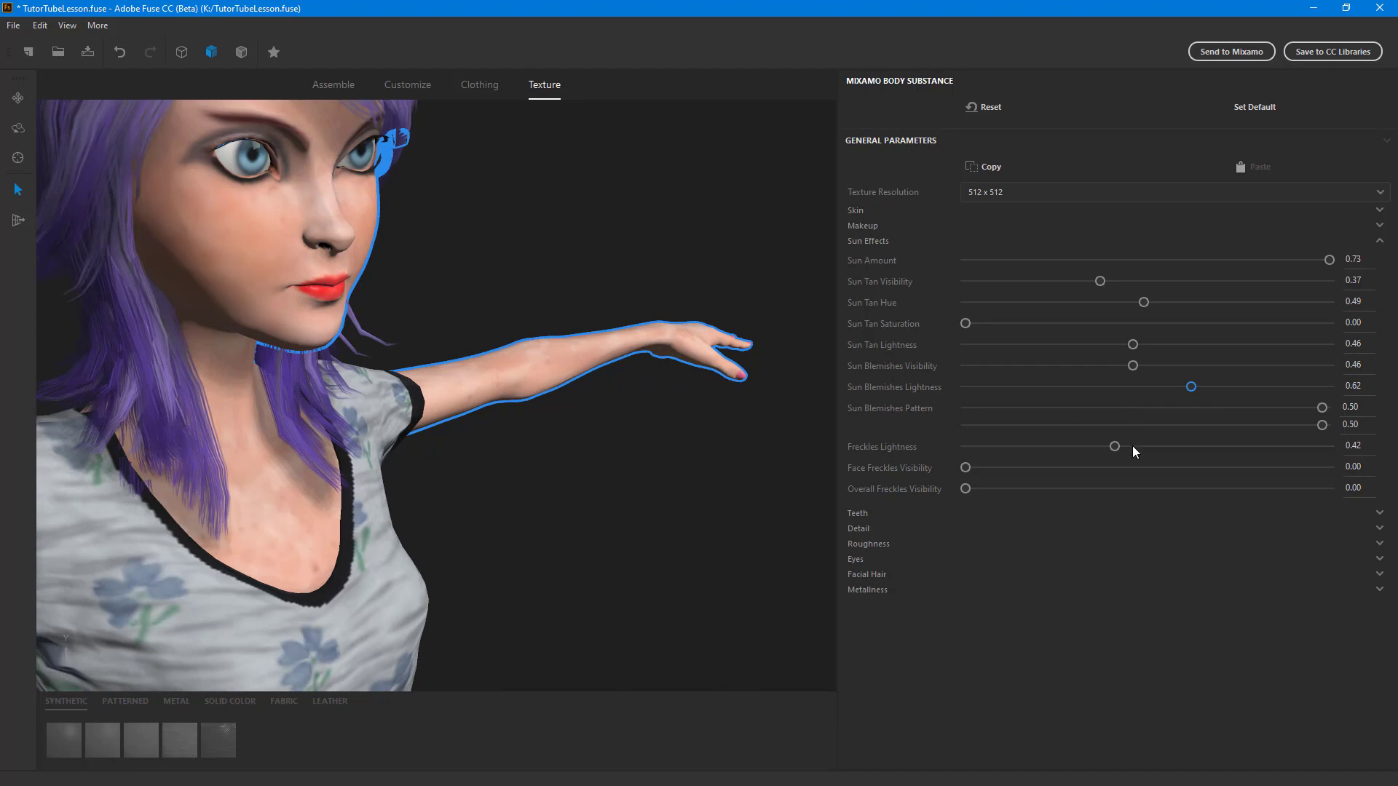
Set the freckles lightness to 0.31, the face freckles visibility to 0.50 and the overall freckles visibility to 0.00
drag(1152, 443, 1338, 436)
drag(965, 468, 1147, 469)
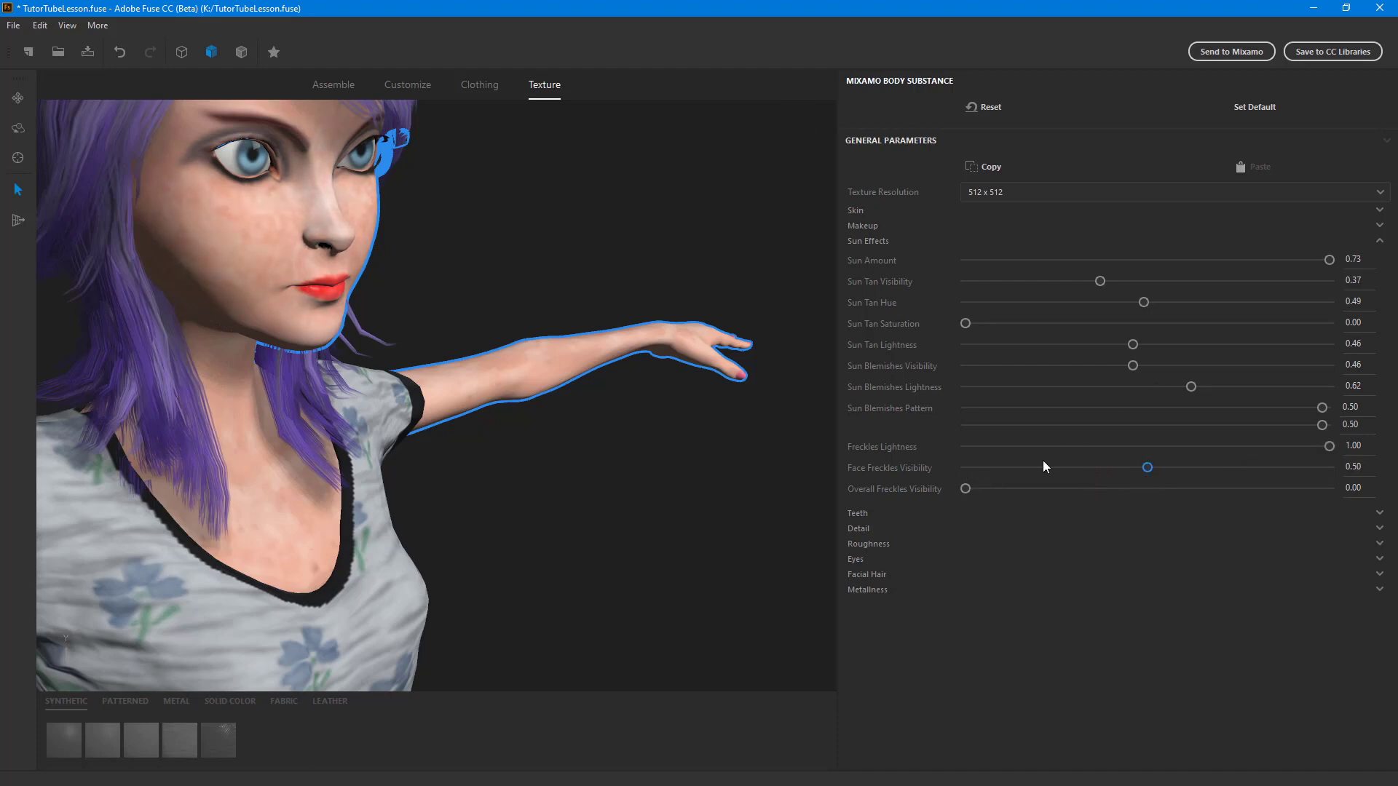
drag(1331, 448, 1090, 495)
drag(967, 491, 838, 590)
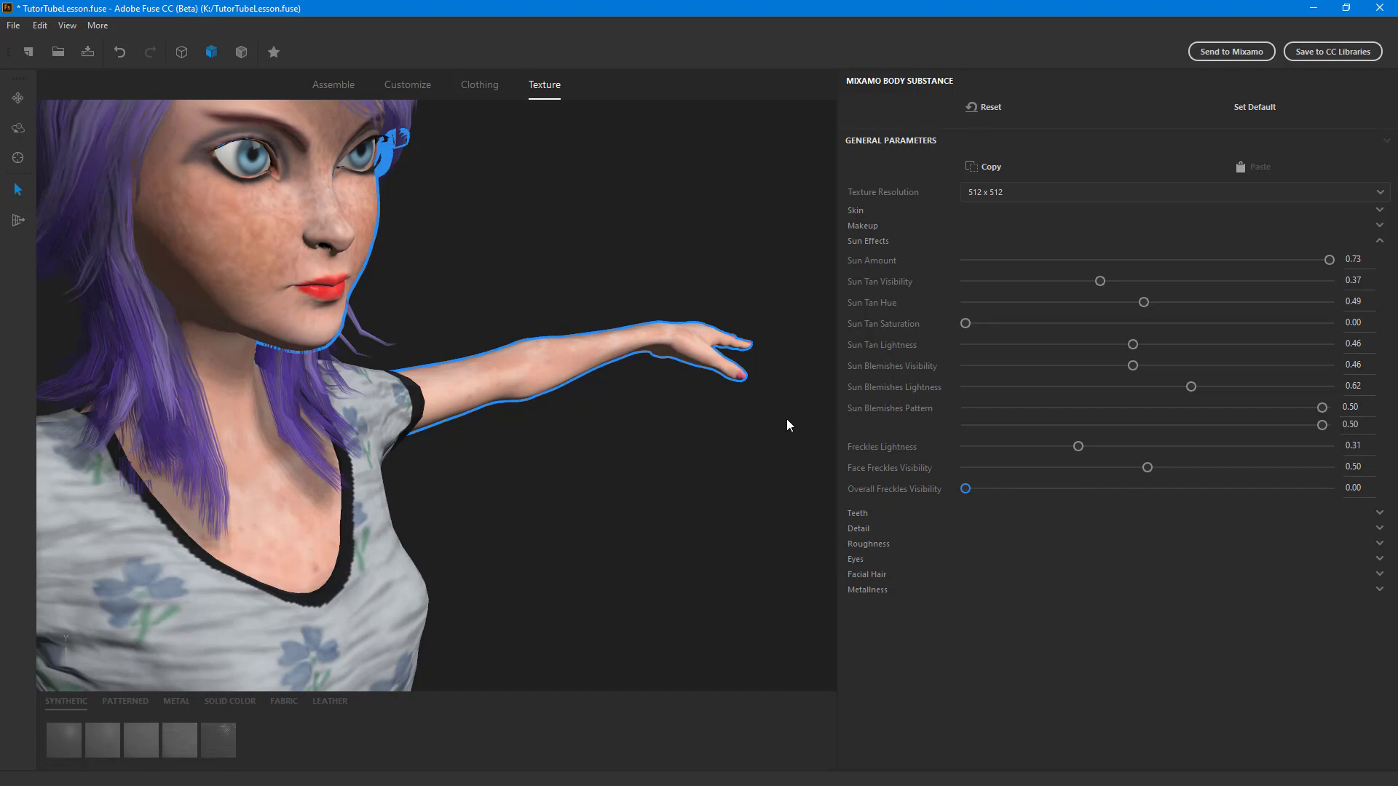
scroll(491, 339, up, 4)
middle_drag(510, 234, 615, 316)
scroll(705, 374, down, 4)
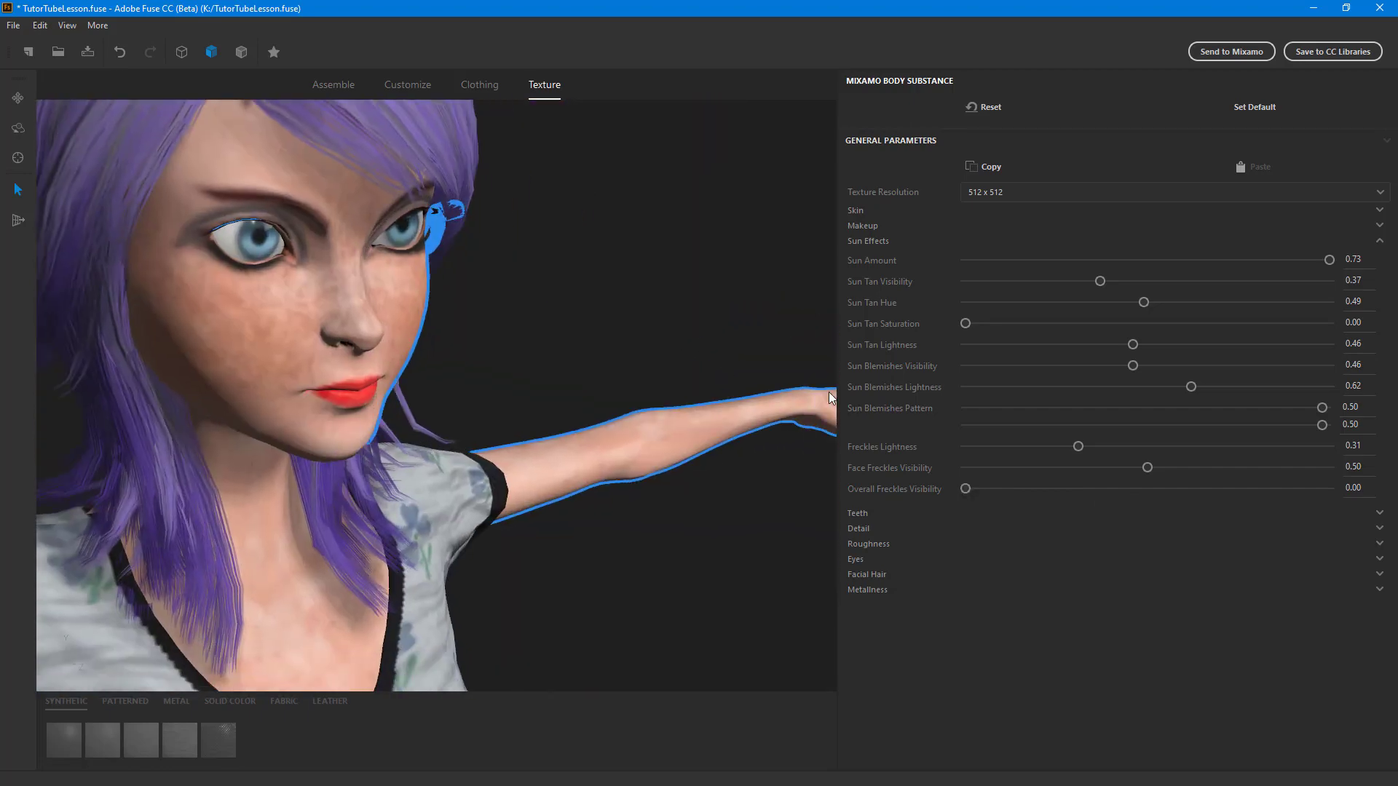
scroll(667, 360, up, 3)
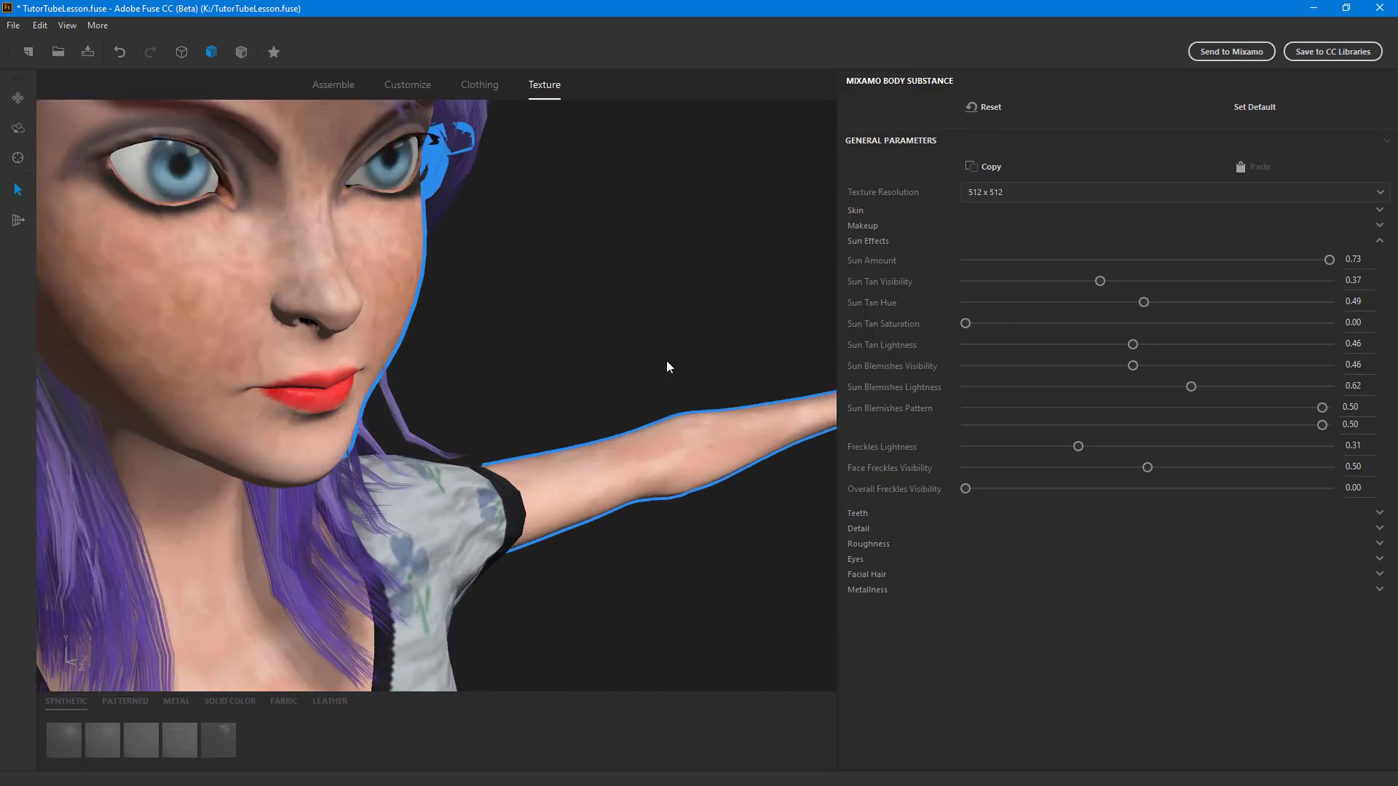
middle_drag(679, 327, 710, 355)
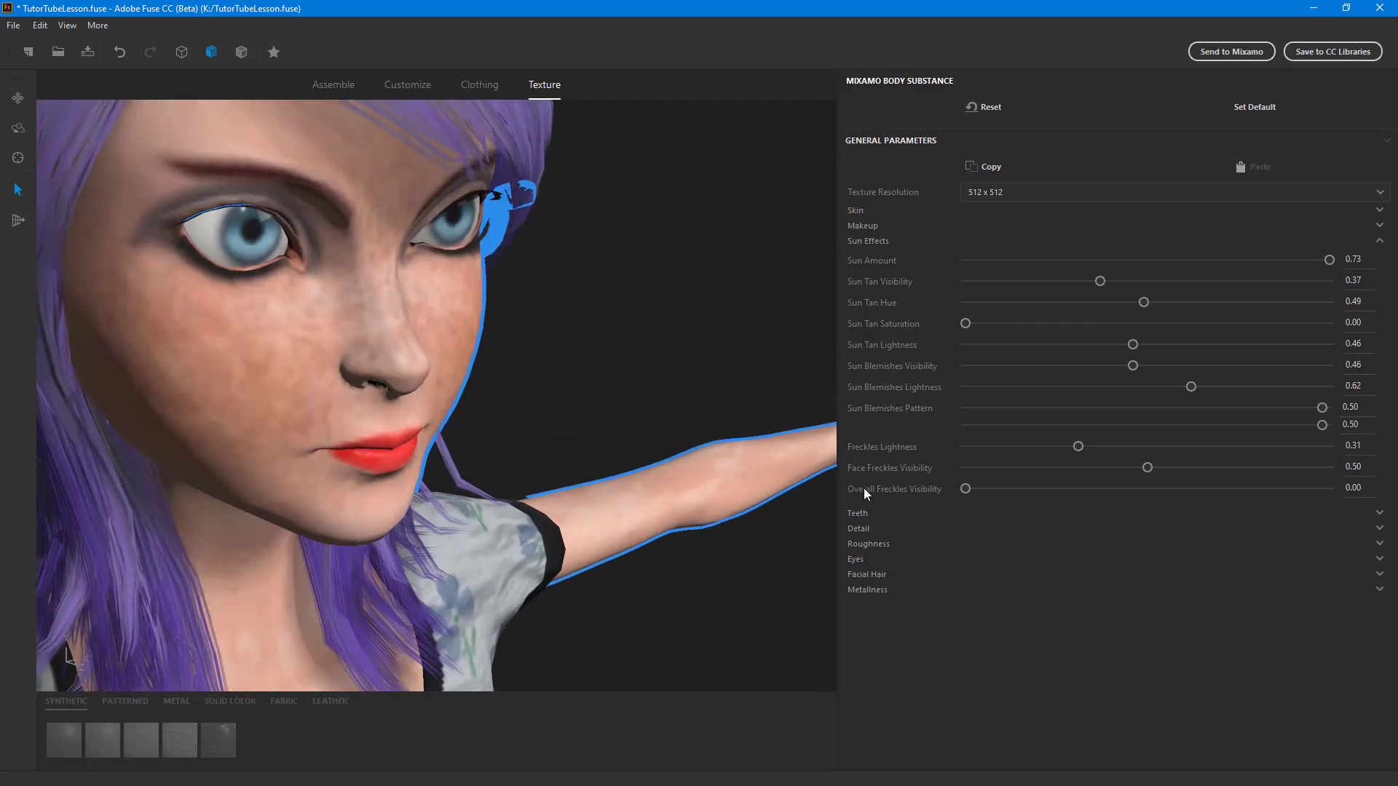
Switch to customizing the body shape and set the face's Mouth Open value to 100
click(866, 513)
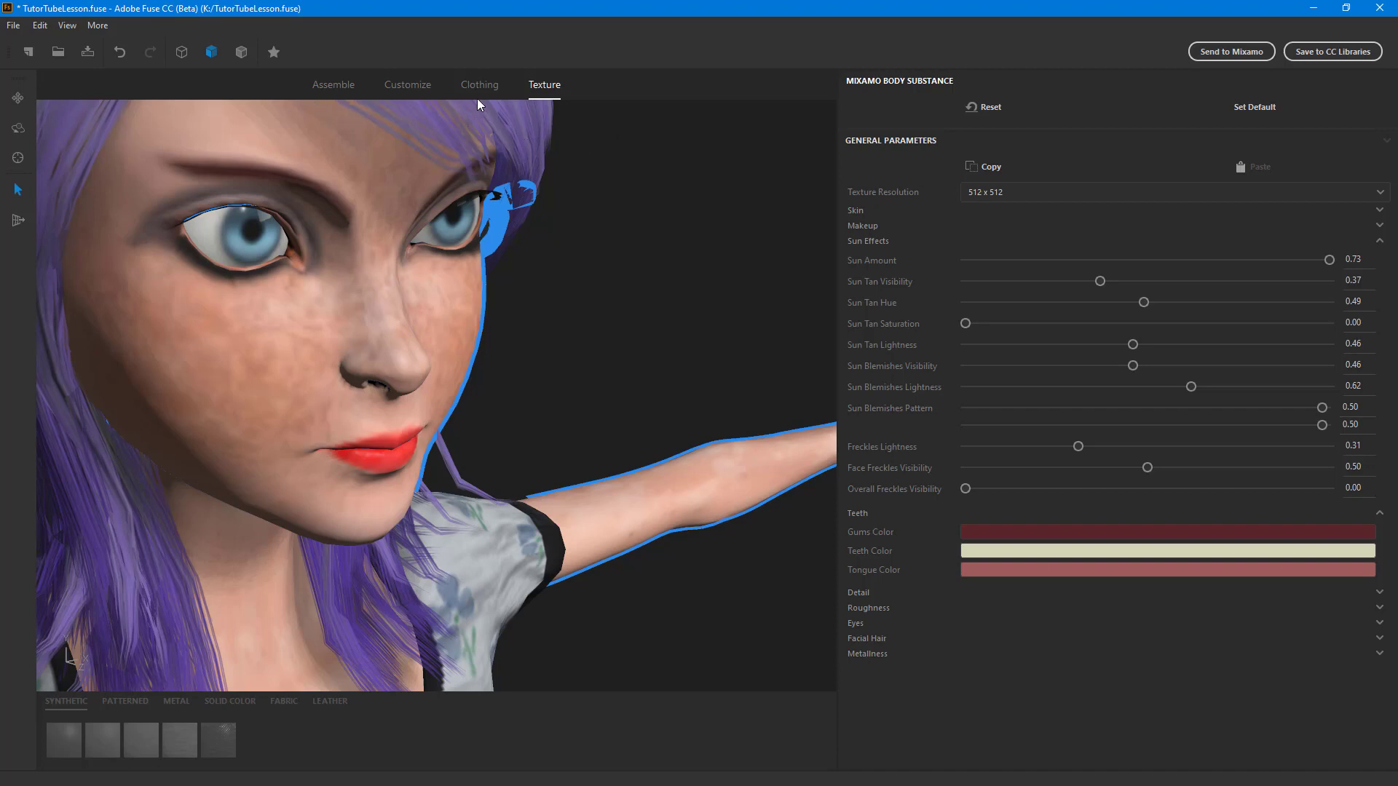
click(413, 86)
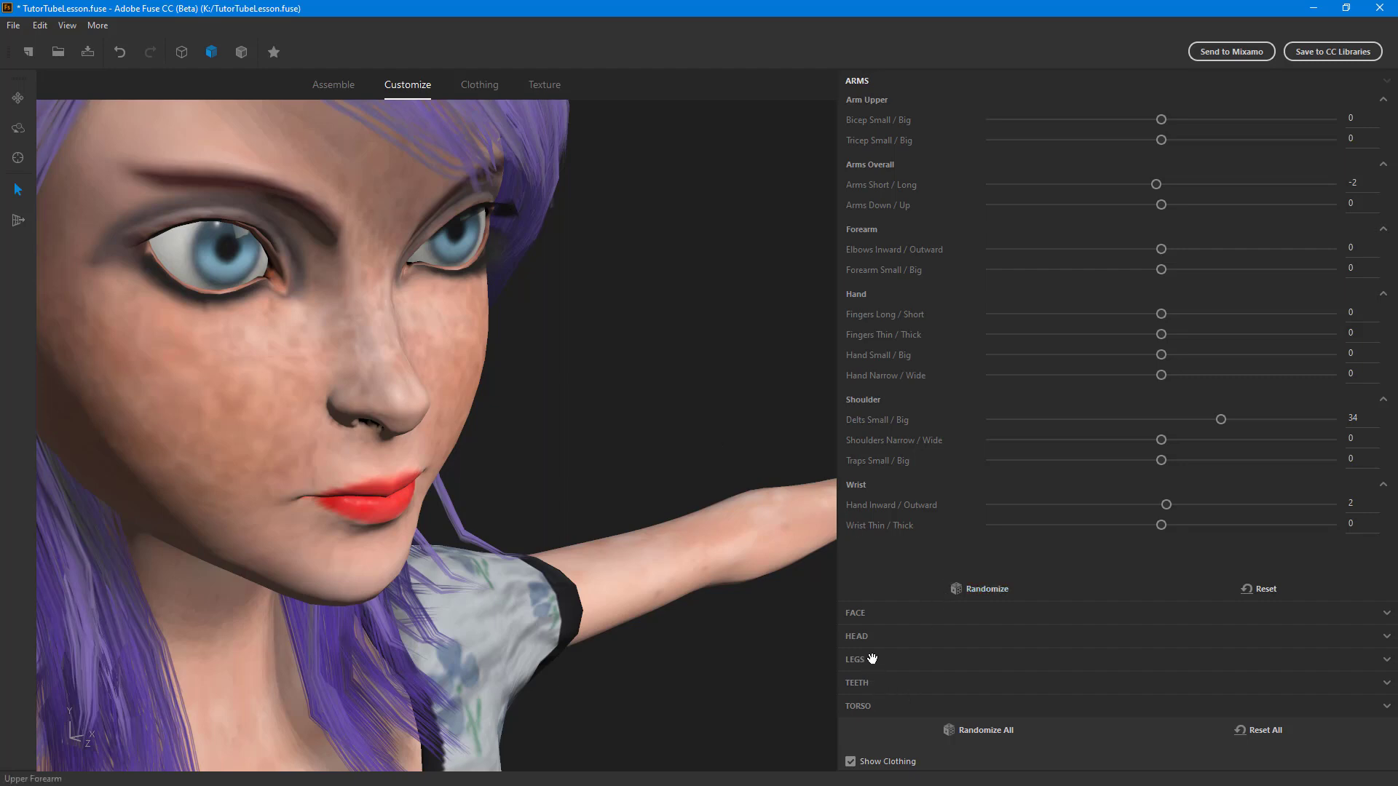
click(876, 630)
scroll(883, 607, down, 5)
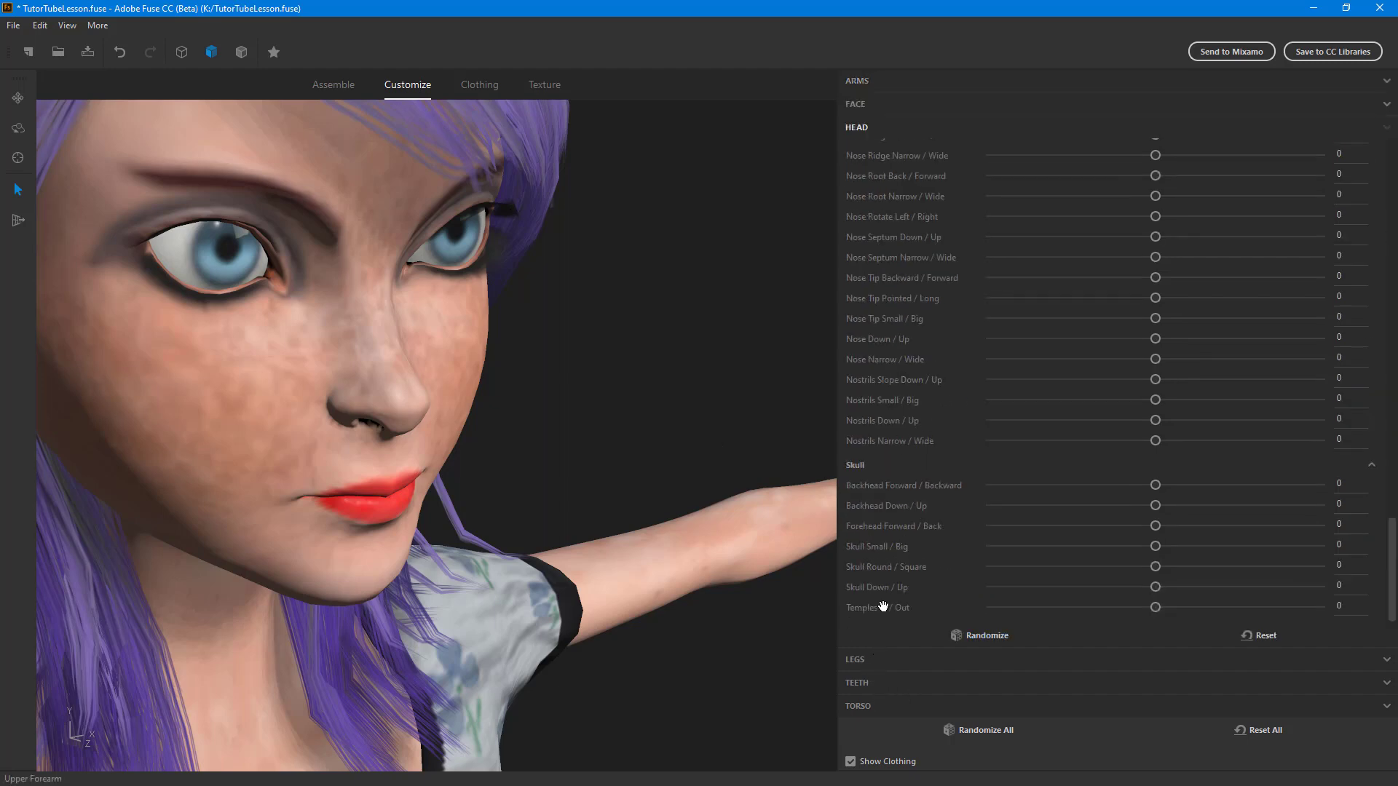
click(869, 685)
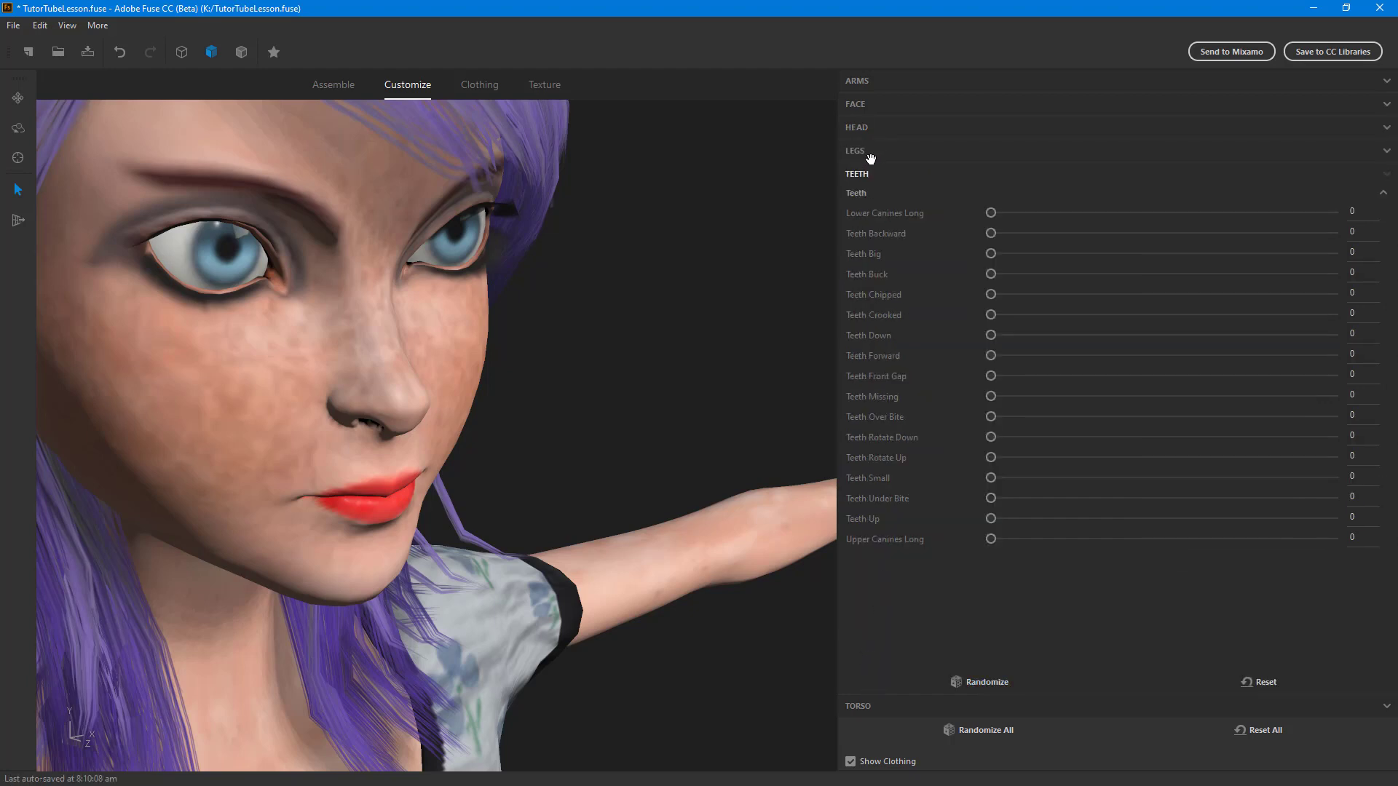
click(874, 103)
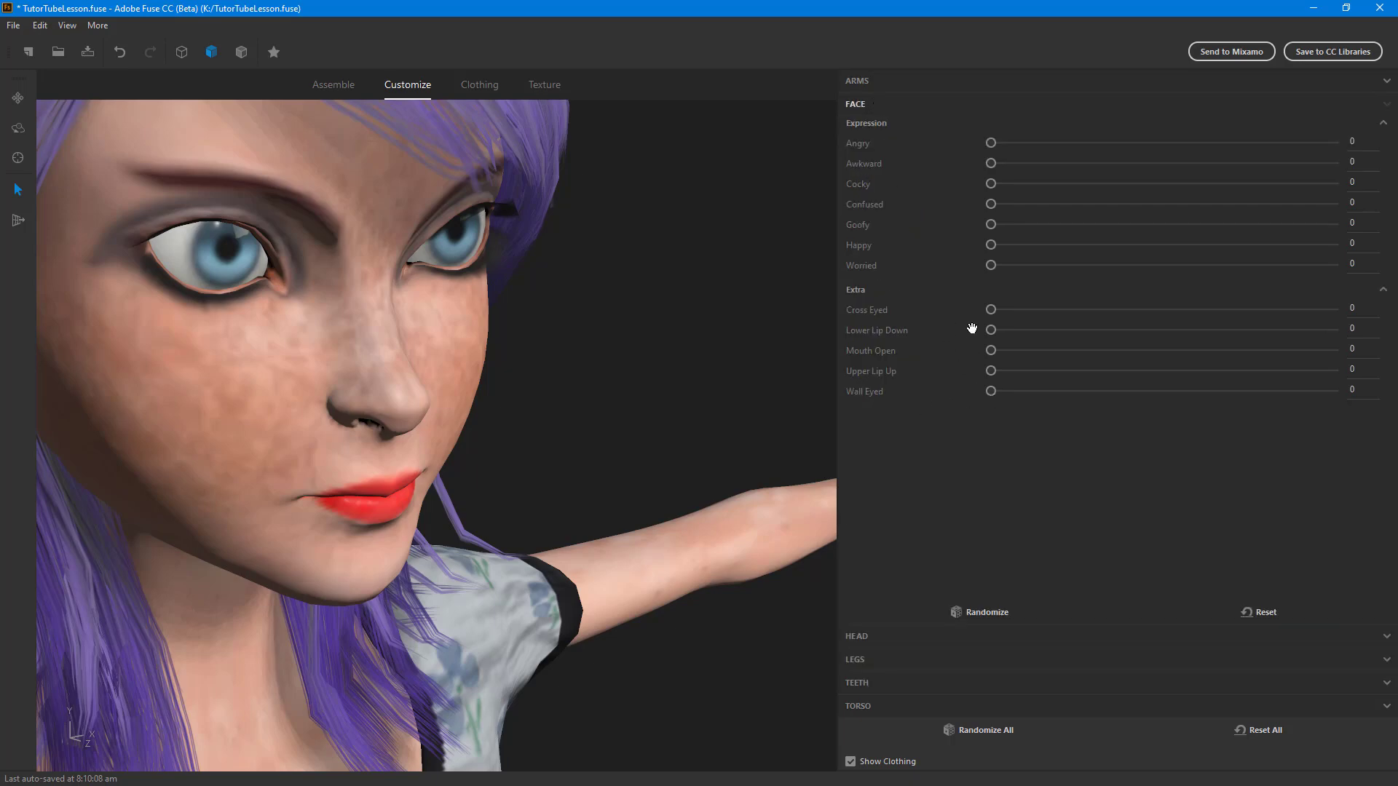
drag(991, 352, 1358, 353)
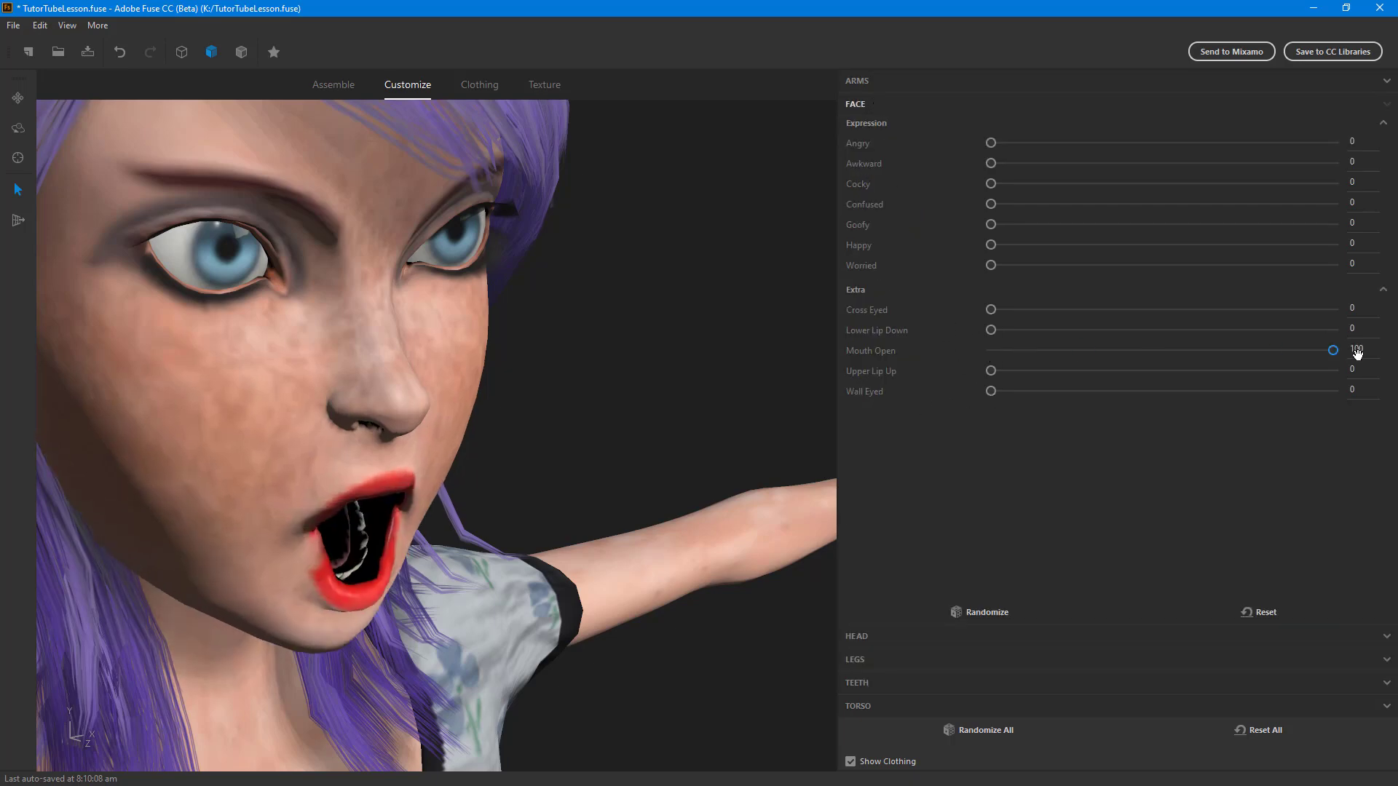
Return to texturing, select the body and change the teeth color to a neutral off-white
middle_drag(575, 443, 497, 415)
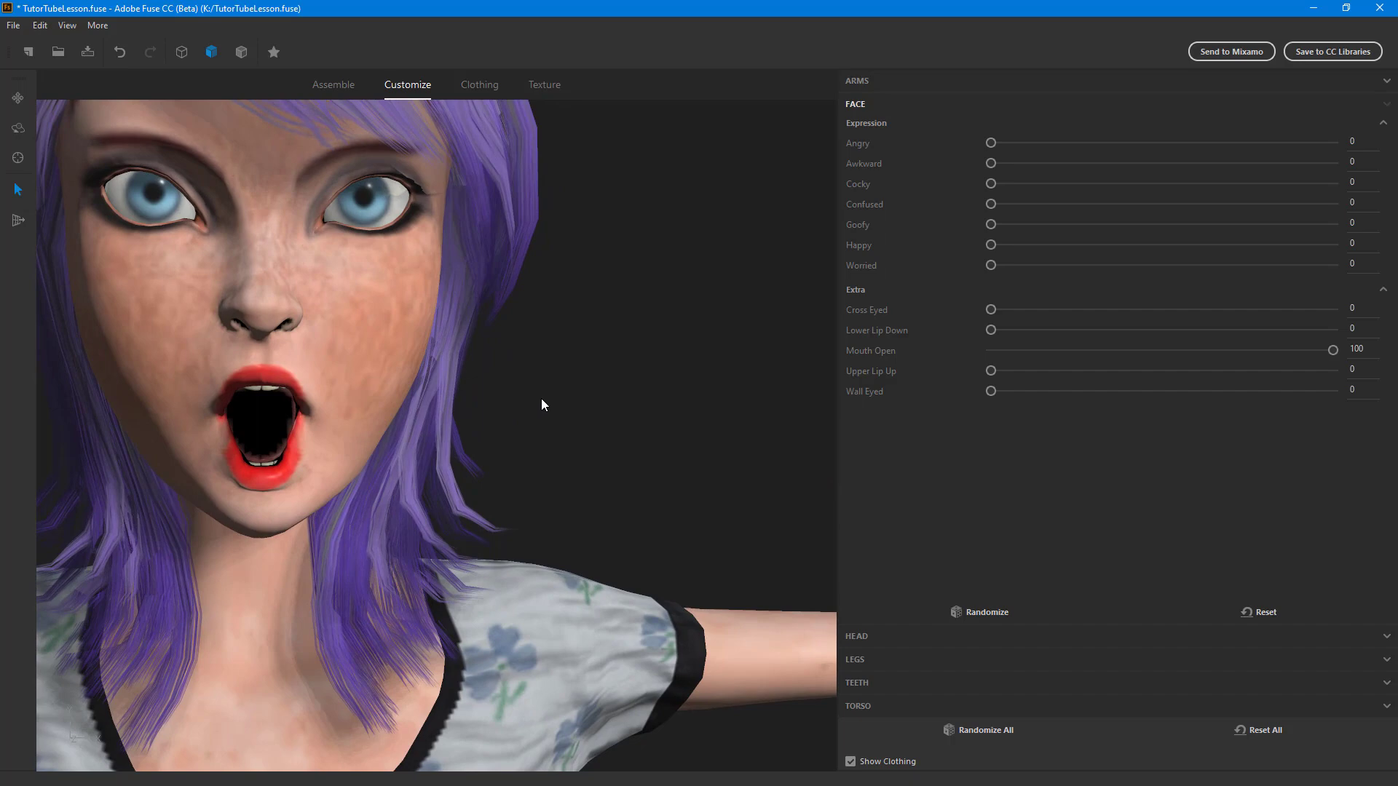
scroll(619, 397, up, 3)
scroll(655, 408, down, 3)
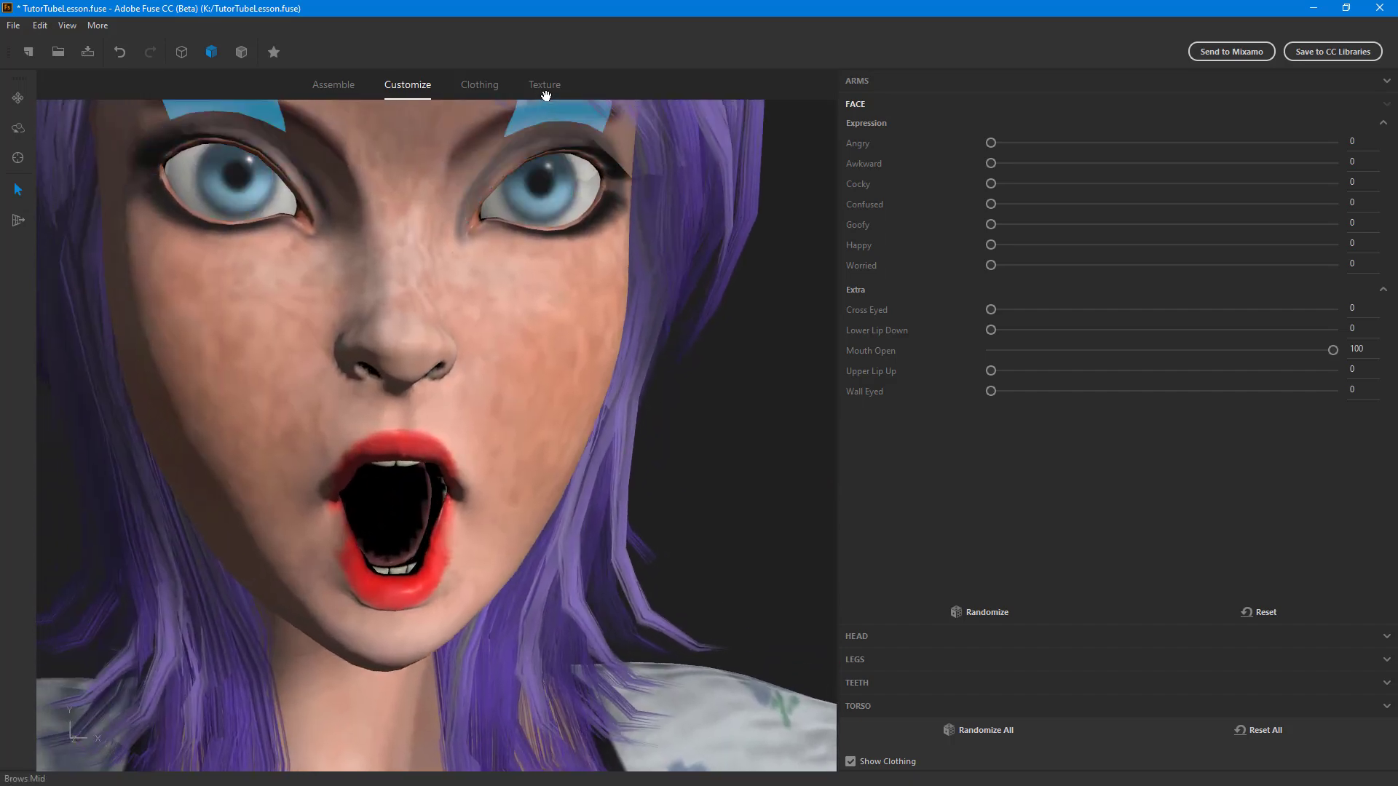
click(545, 84)
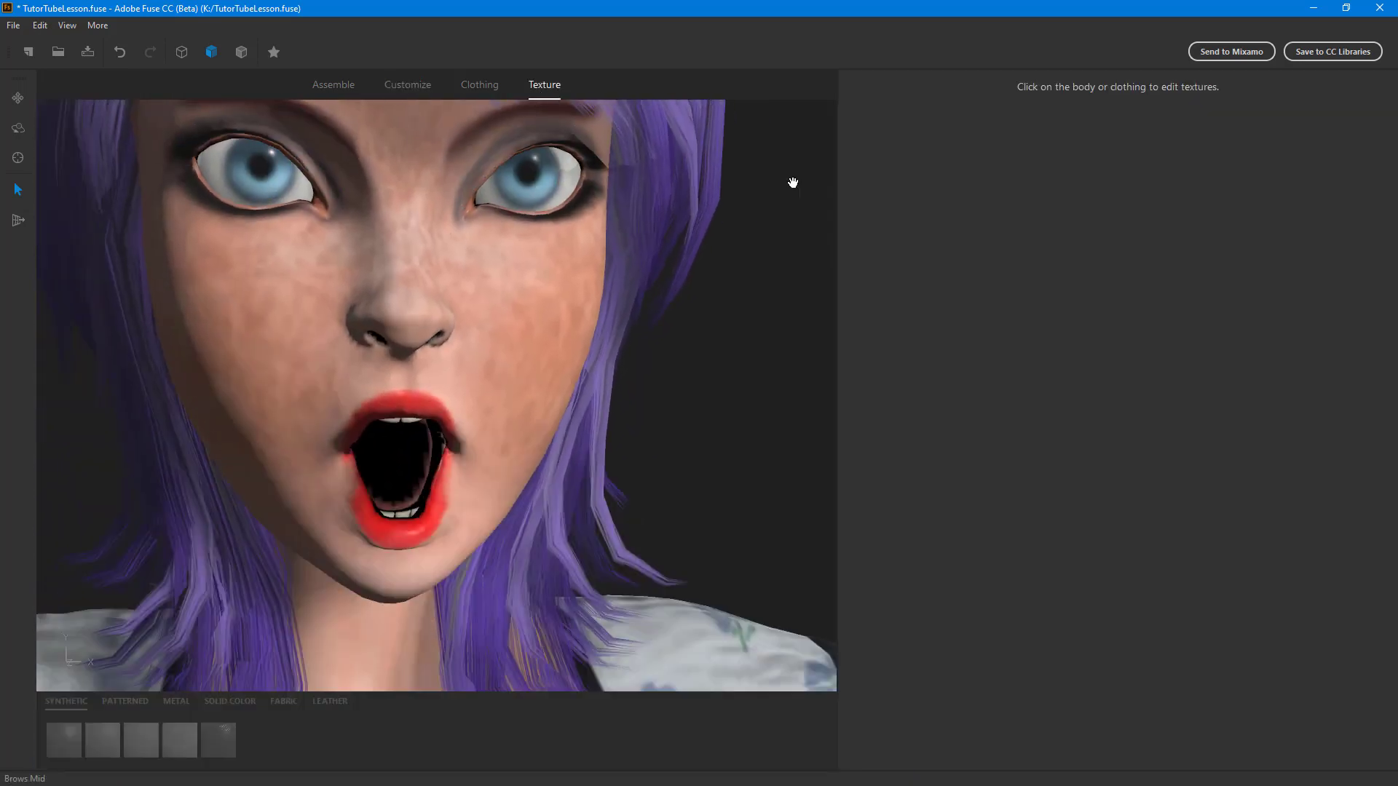
click(486, 303)
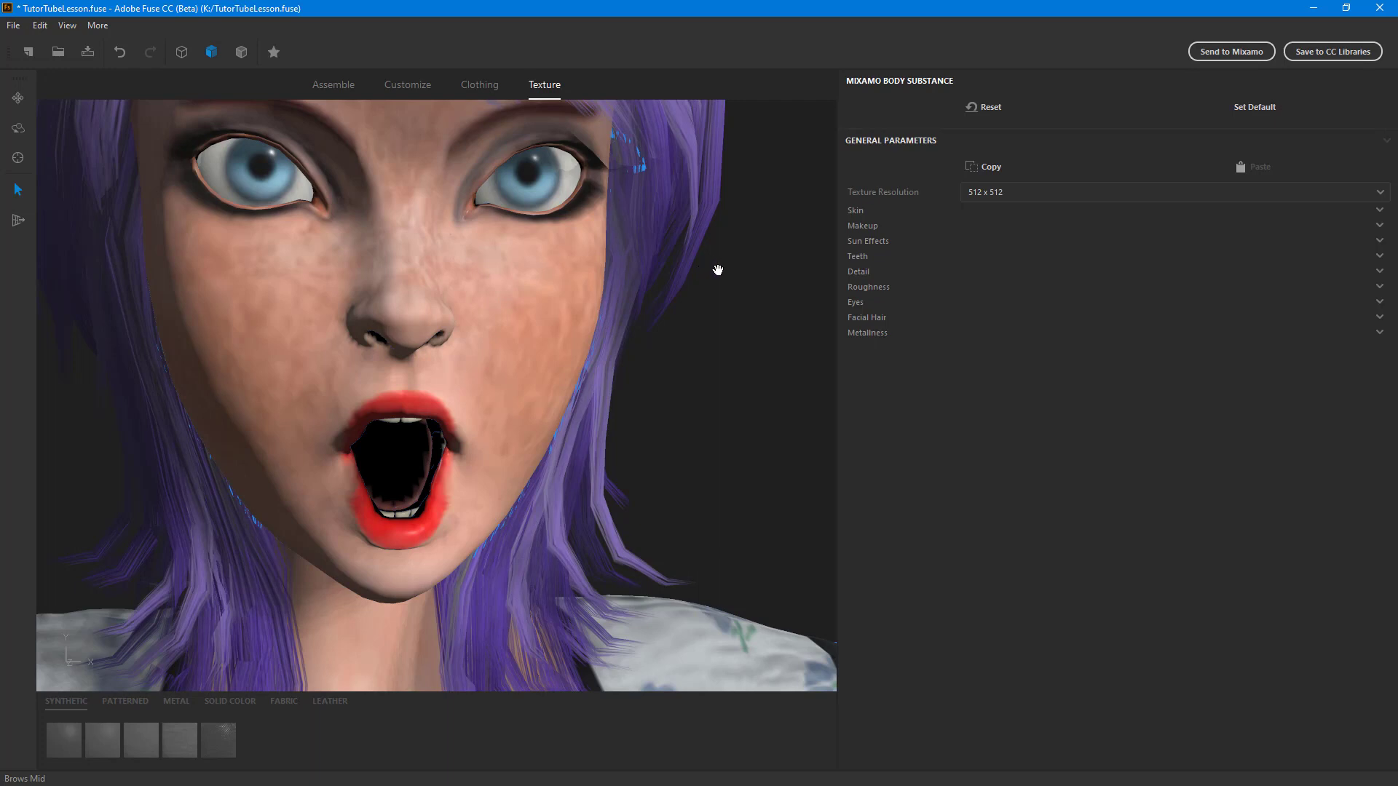
click(865, 258)
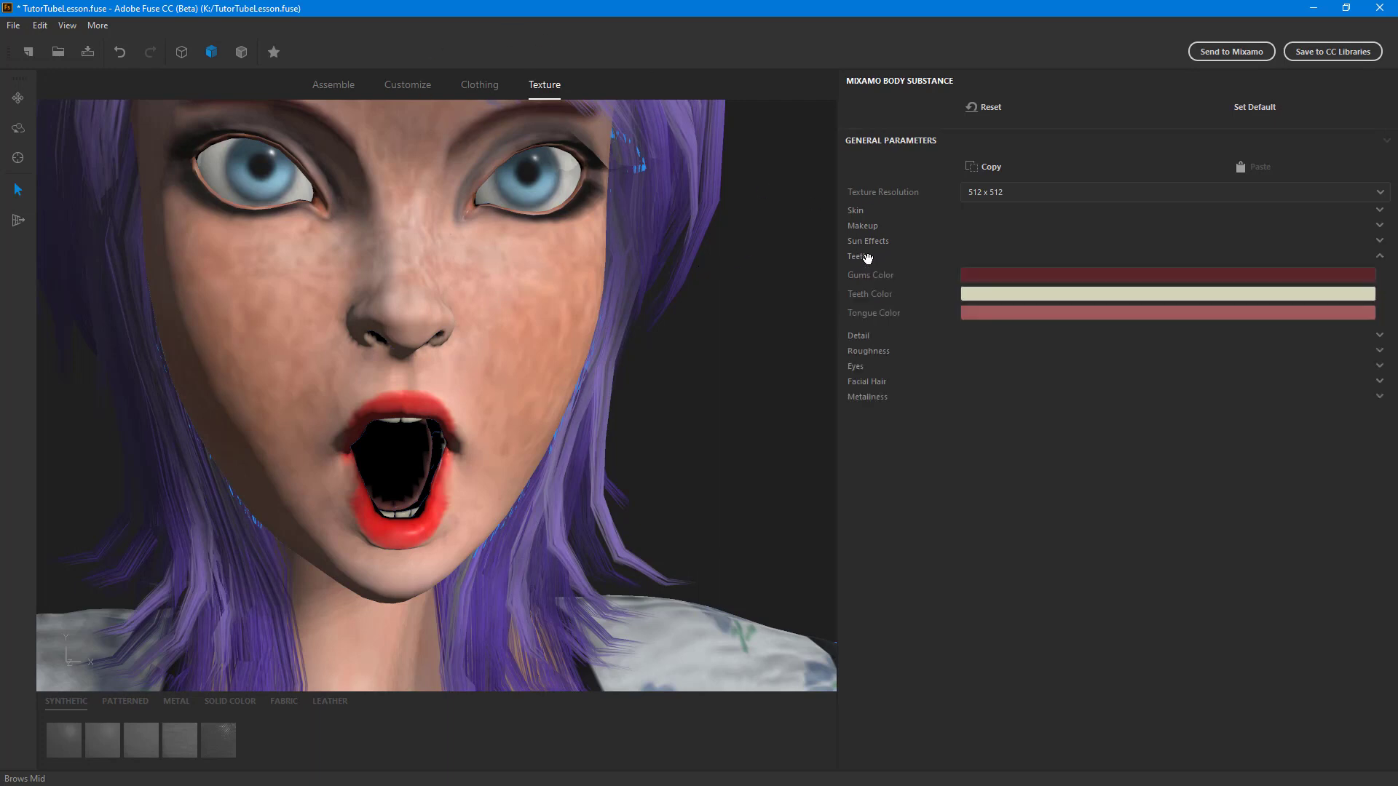
click(1026, 292)
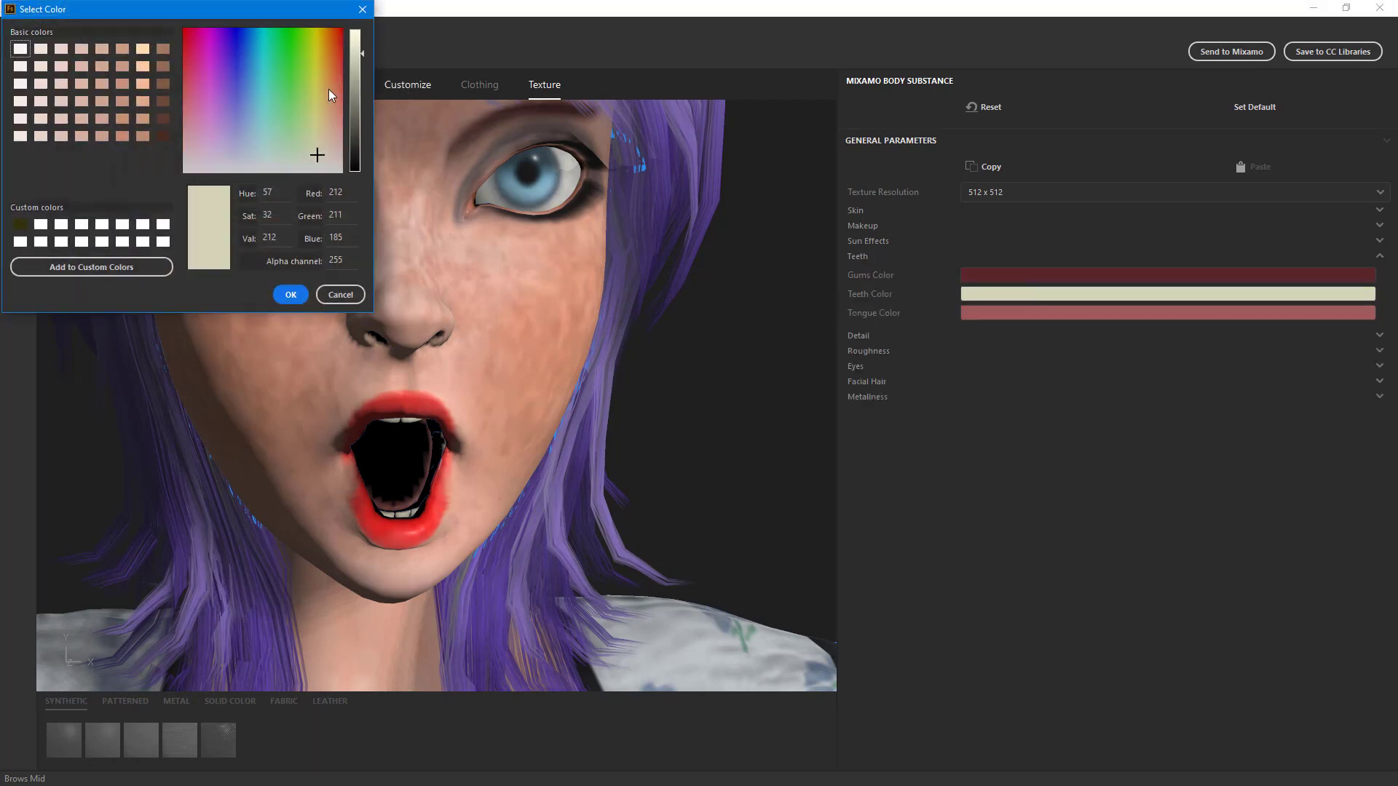
click(282, 31)
drag(230, 56, 128, 244)
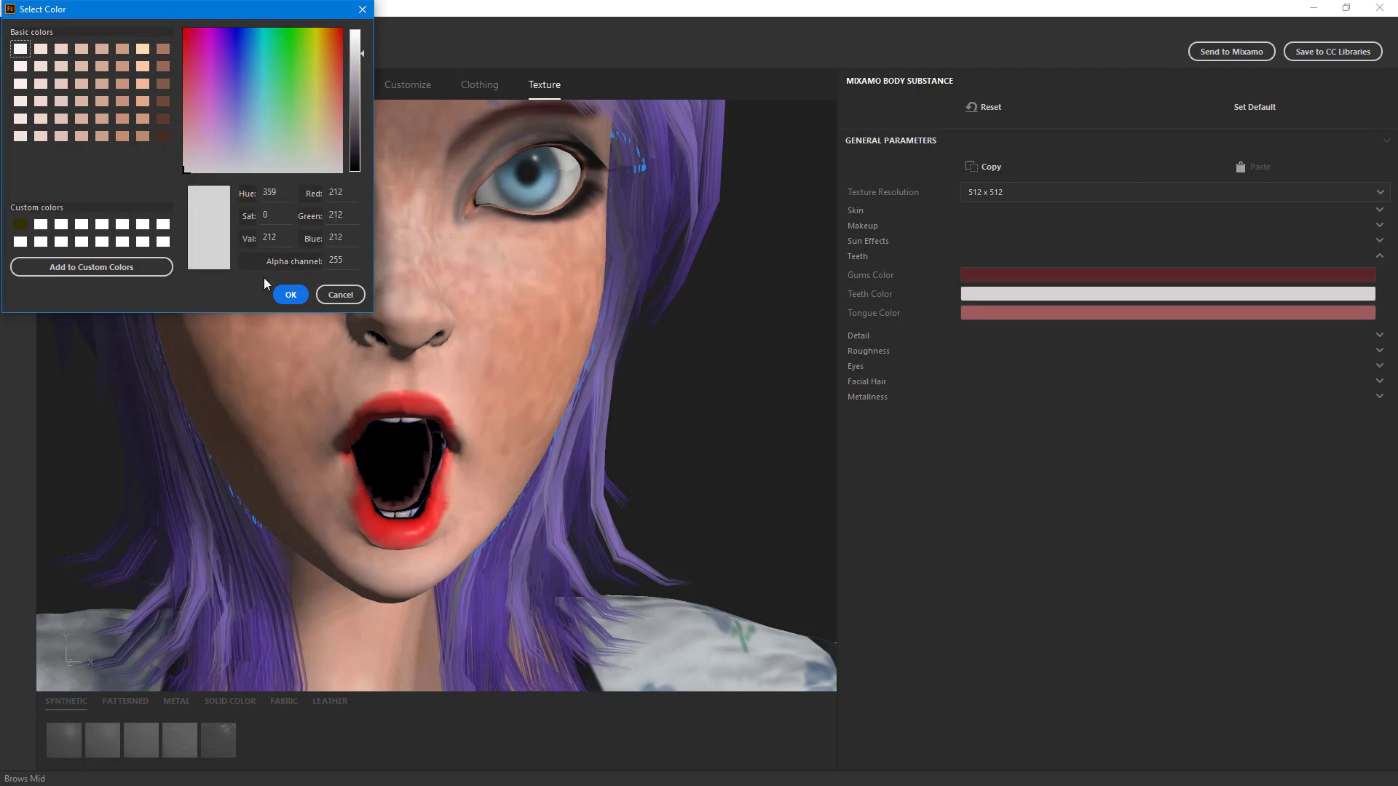
click(284, 296)
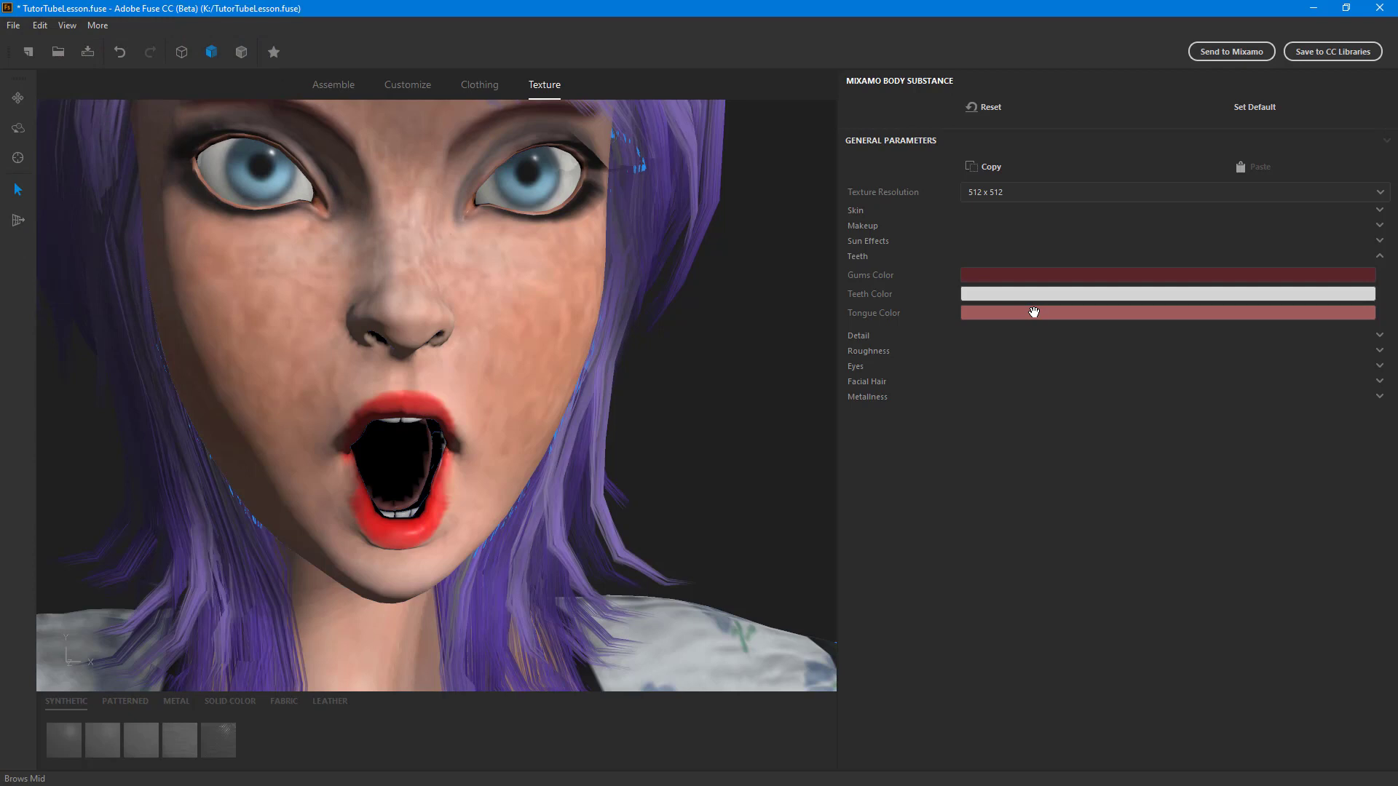
Give the tongue a dark red color of RGB 160, 0, 2
click(1034, 312)
drag(304, 81, 293, 7)
drag(213, 67, 108, 1)
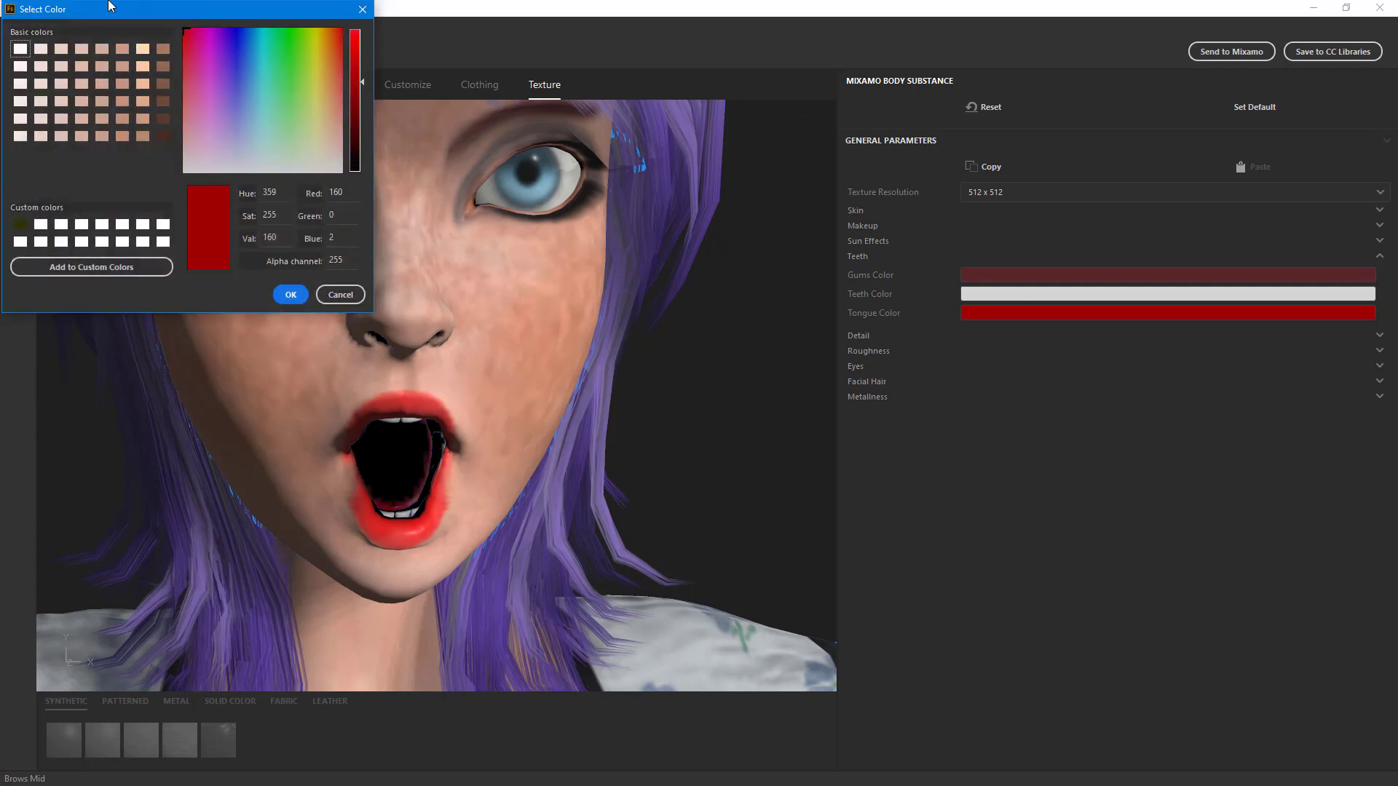
click(285, 297)
Swap the teeth parameters for the detail parameters and set Detail Is Diffuse to 0.62
drag(730, 450, 712, 477)
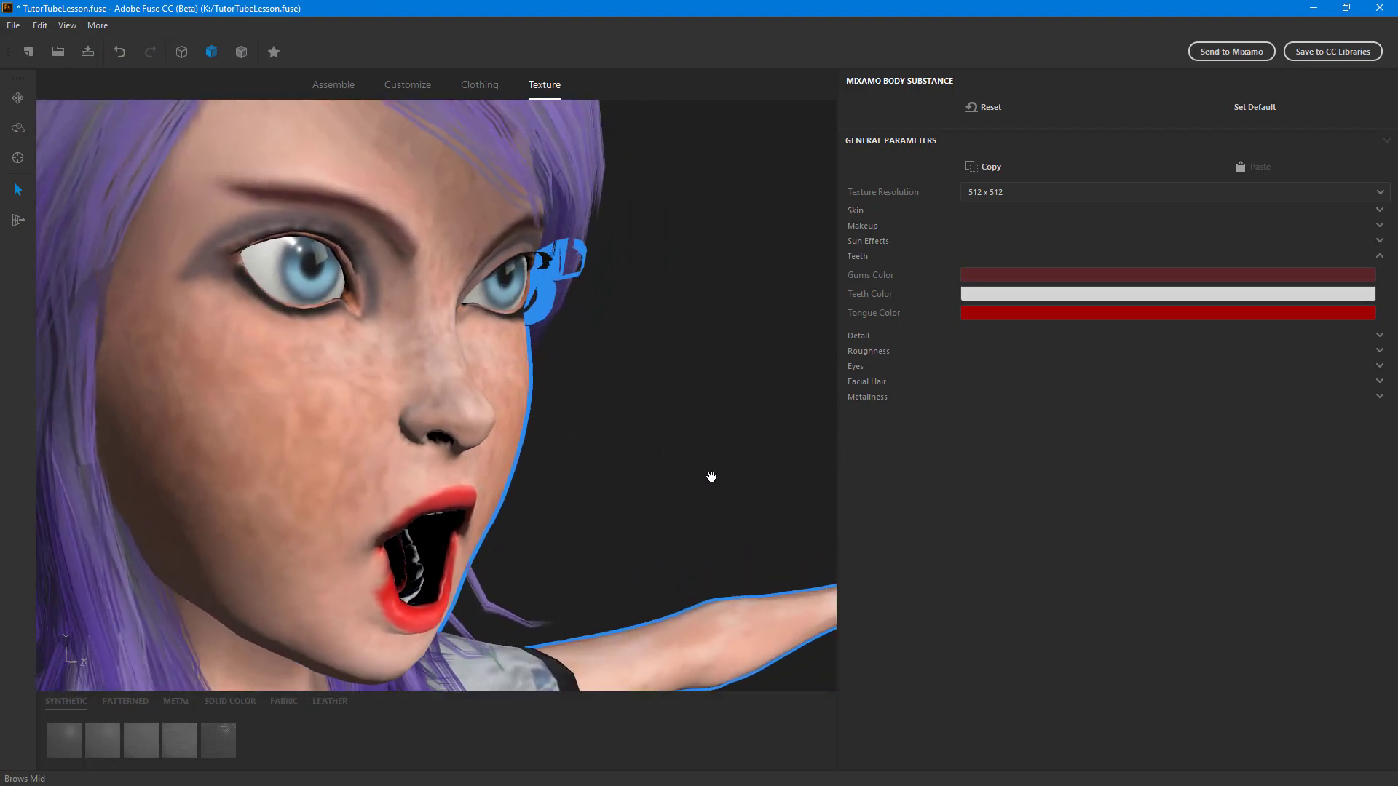
click(860, 256)
click(865, 271)
drag(966, 291, 1191, 291)
click(1149, 332)
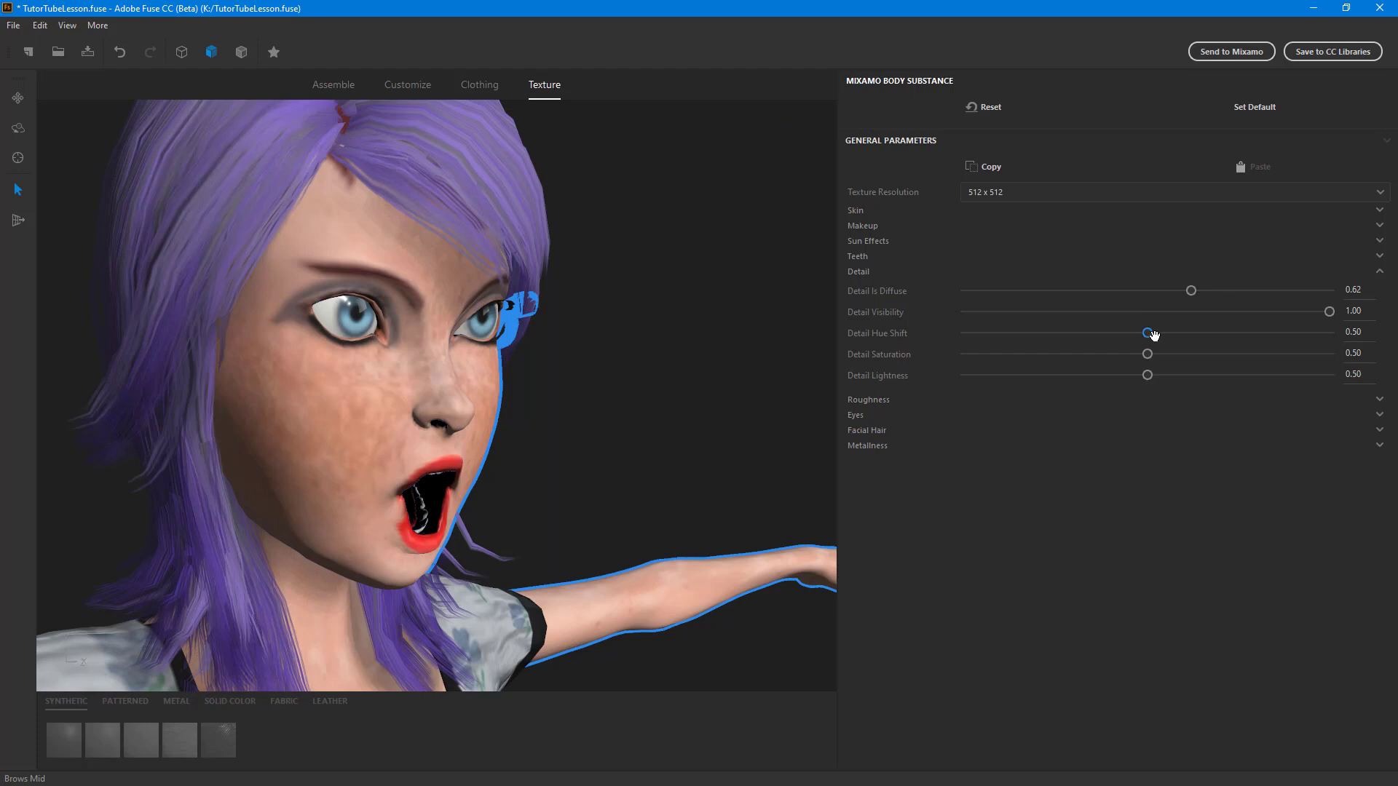
Set Detail Hue Shift and Detail Saturation to 0.93 and Detail Lightness to 1.00
drag(1149, 333, 1308, 332)
drag(1148, 354, 1351, 381)
Show the roughness parameters, try Body Roughness at 0.85 and 0.00, and settle on 0.23
click(874, 400)
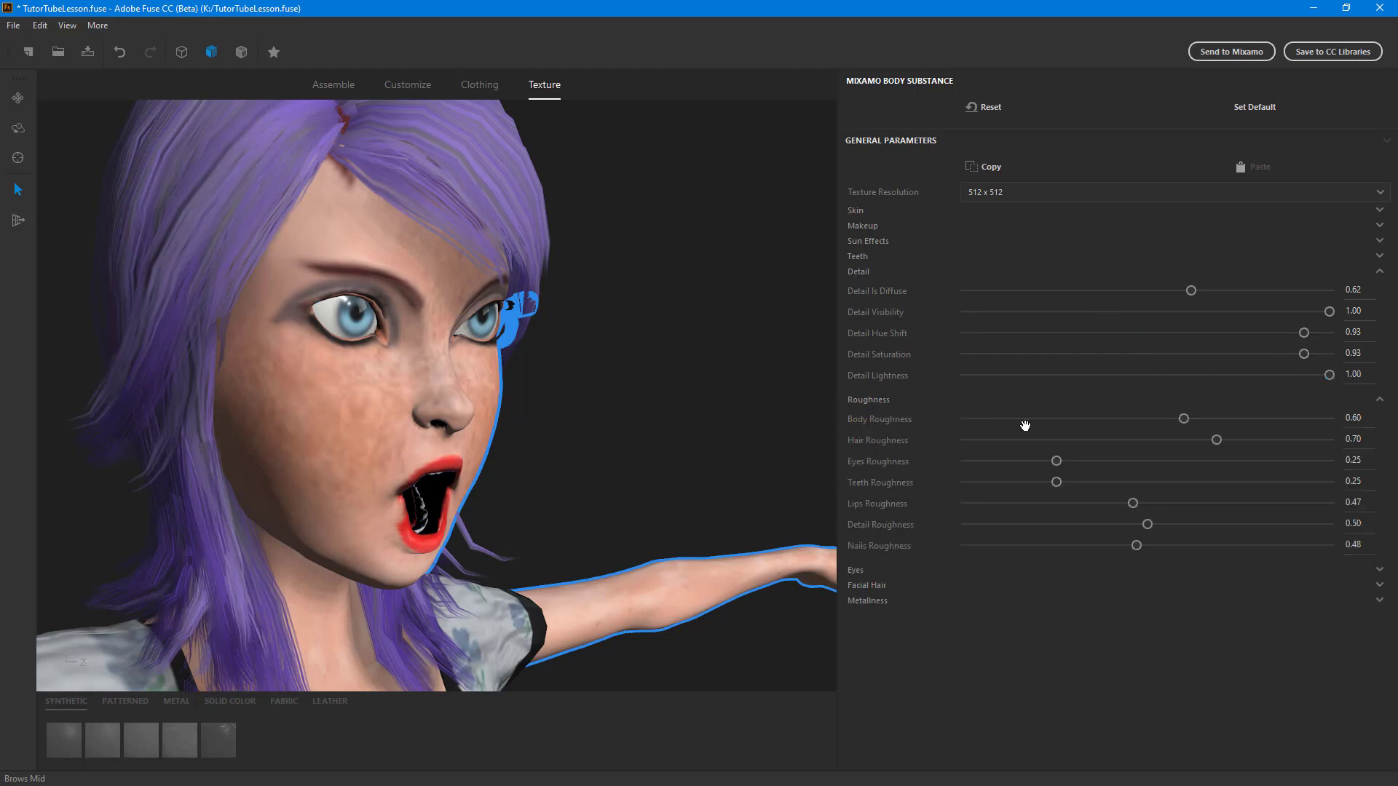
drag(1185, 419, 1279, 431)
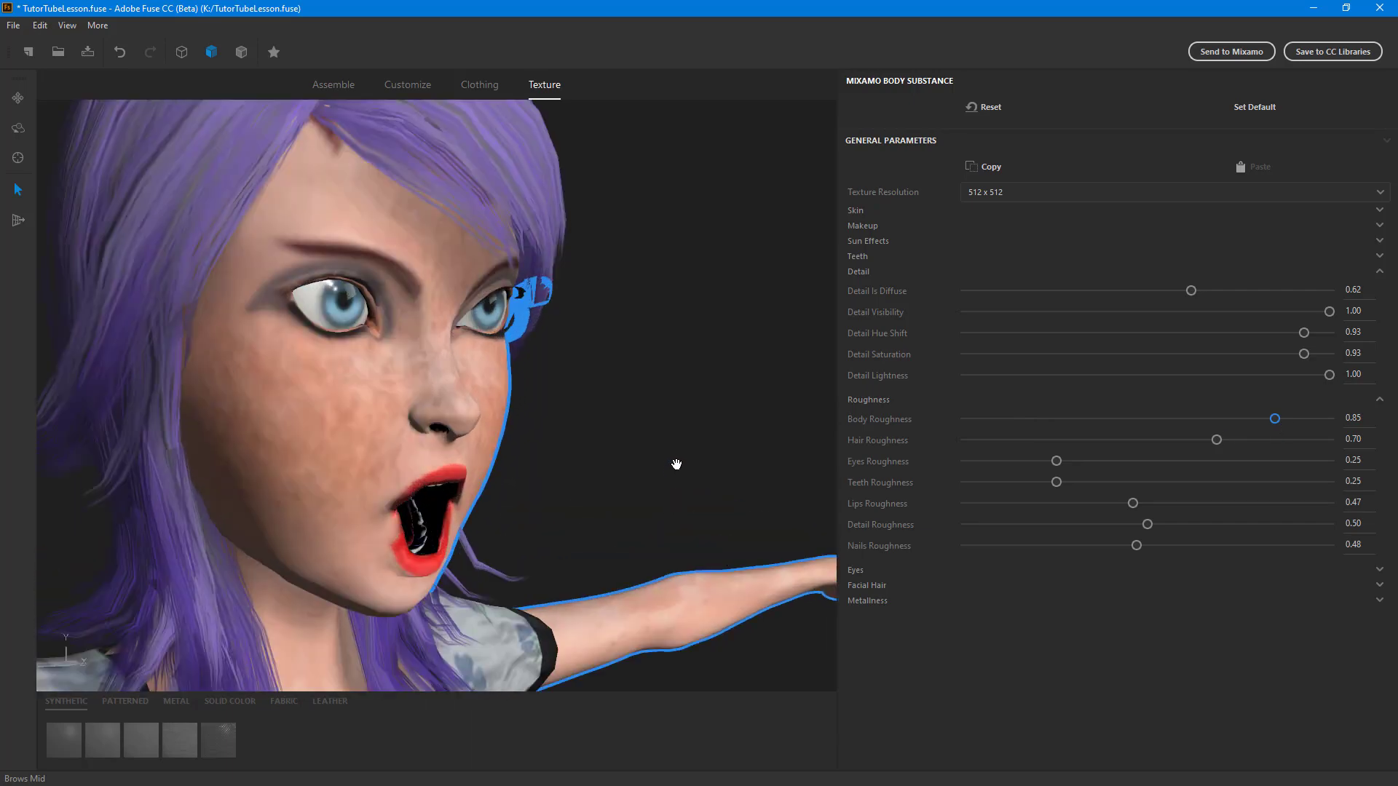
drag(1276, 419, 856, 430)
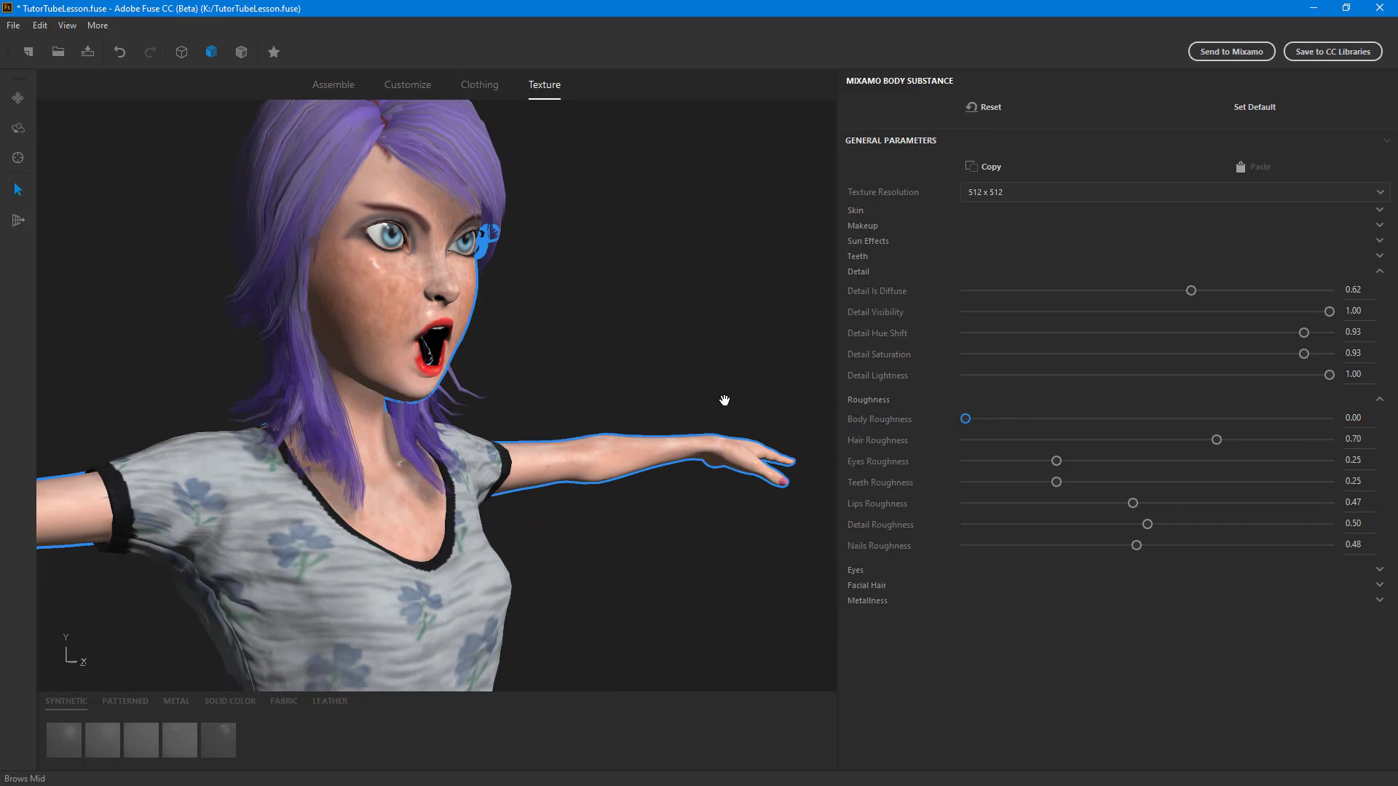
mouse_move(966, 420)
mouse_down()
mouse_move(1327, 424)
mouse_move(960, 426)
mouse_up()
mouse_move(1047, 424)
mouse_down()
mouse_move(1326, 426)
mouse_move(1049, 437)
mouse_up()
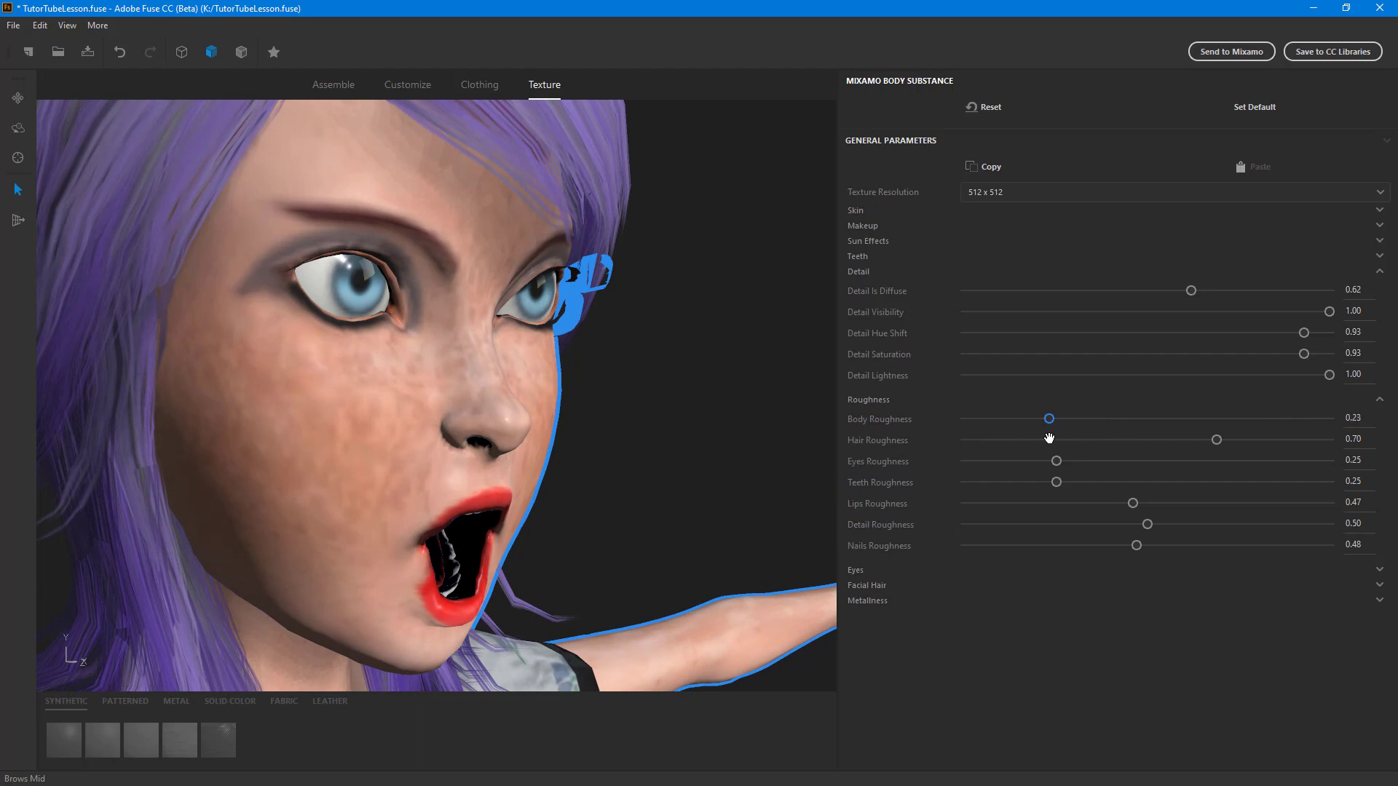
Lower the Hair Roughness to 0.00 and check the hair from farther and closer
mouse_move(1221, 452)
mouse_down()
mouse_move(1217, 438)
mouse_move(1020, 453)
mouse_move(1217, 453)
mouse_move(1227, 435)
mouse_move(1214, 436)
mouse_up()
scroll(571, 402, down, 5)
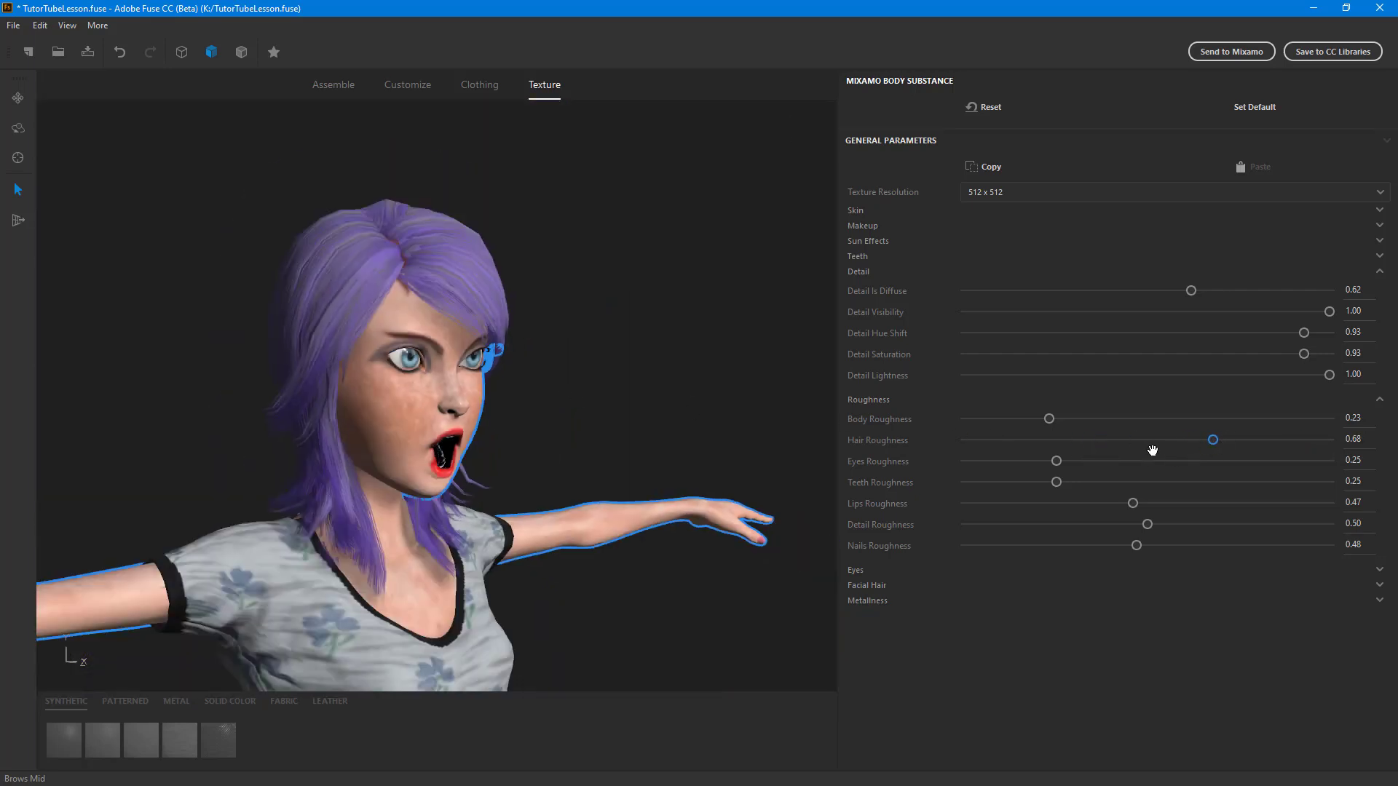
drag(1212, 440, 676, 470)
scroll(425, 281, up, 5)
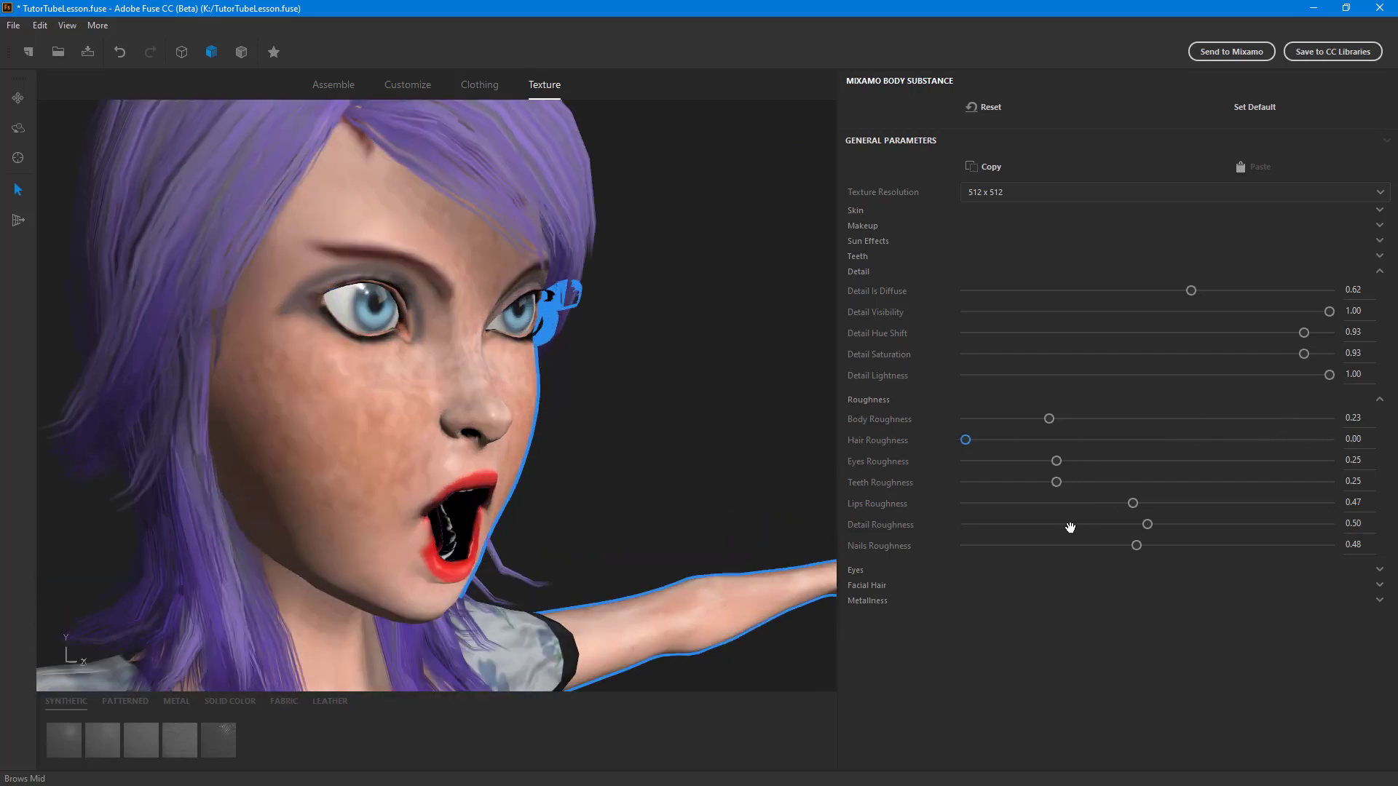
Set Eyes Roughness and Lips Roughness to 0.00, Teeth Roughness to 1.00 and Detail Roughness to 0.62
drag(1065, 470, 891, 486)
click(1212, 482)
drag(1216, 482, 1340, 482)
drag(1133, 504, 743, 546)
click(1148, 525)
drag(1145, 526, 1198, 541)
Lower the Nails Roughness to 0.00 while checking the fingernails up close
middle_drag(640, 483, 225, 425)
scroll(674, 568, up, 3)
middle_drag(675, 569, 447, 393)
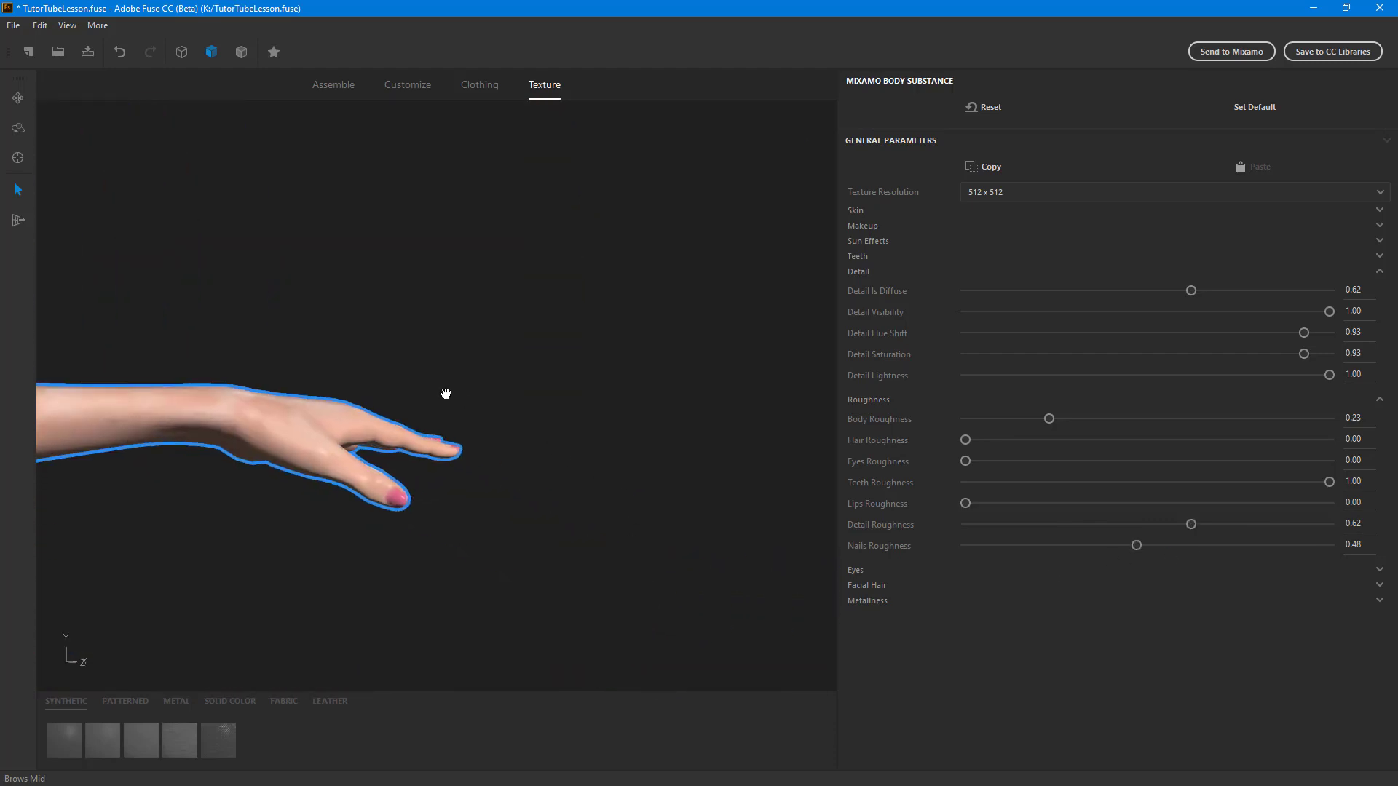
scroll(543, 531, up, 5)
drag(1136, 545, 817, 562)
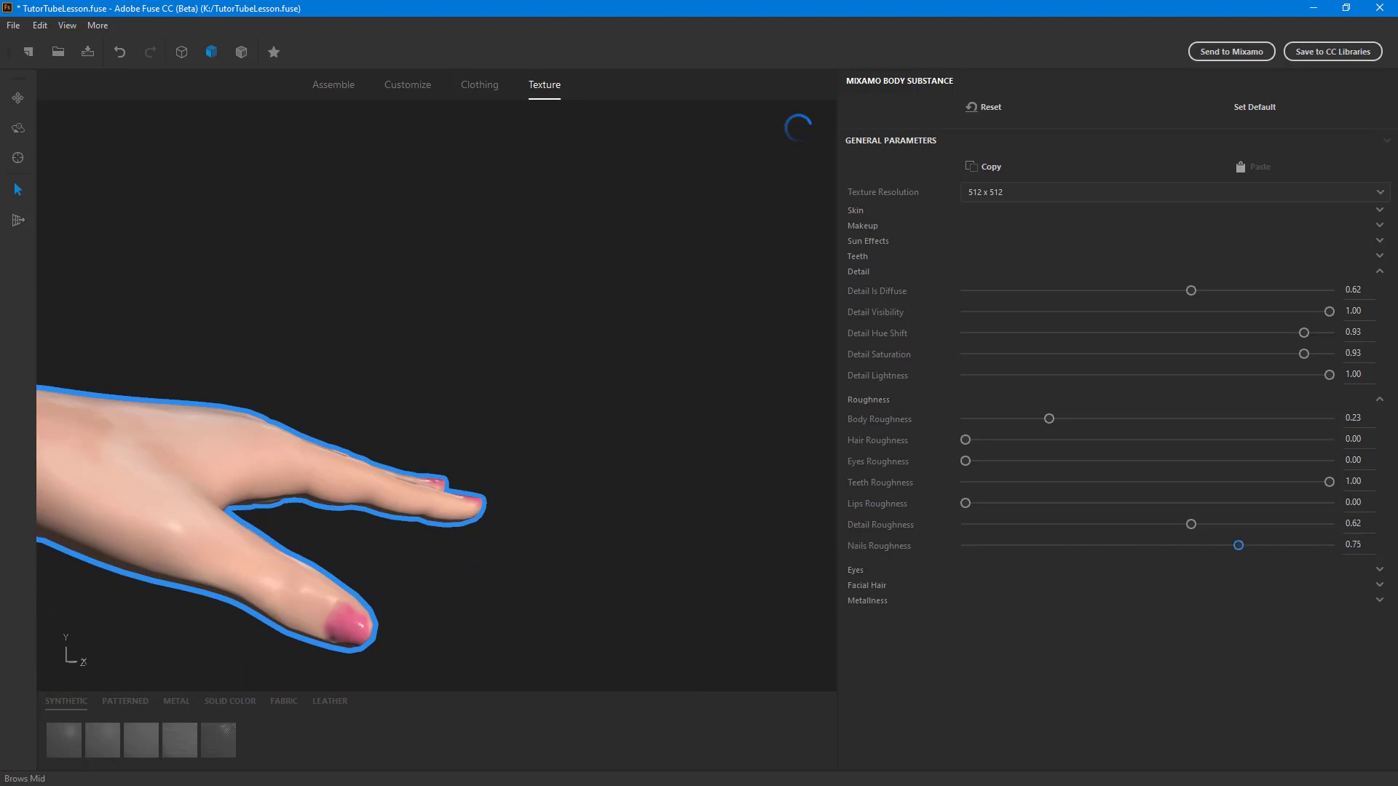
scroll(400, 534, down, 8)
middle_drag(395, 544, 860, 609)
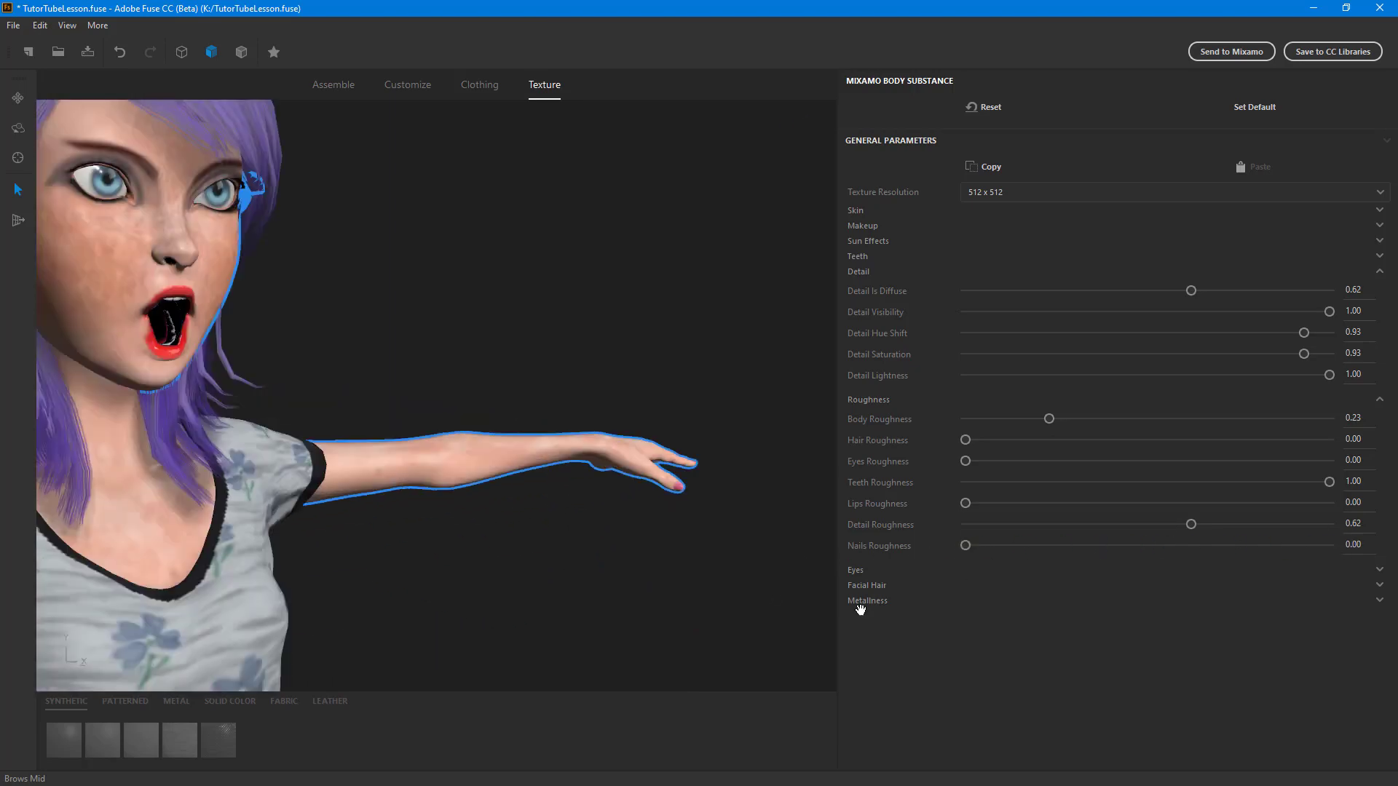
middle_drag(725, 602, 740, 616)
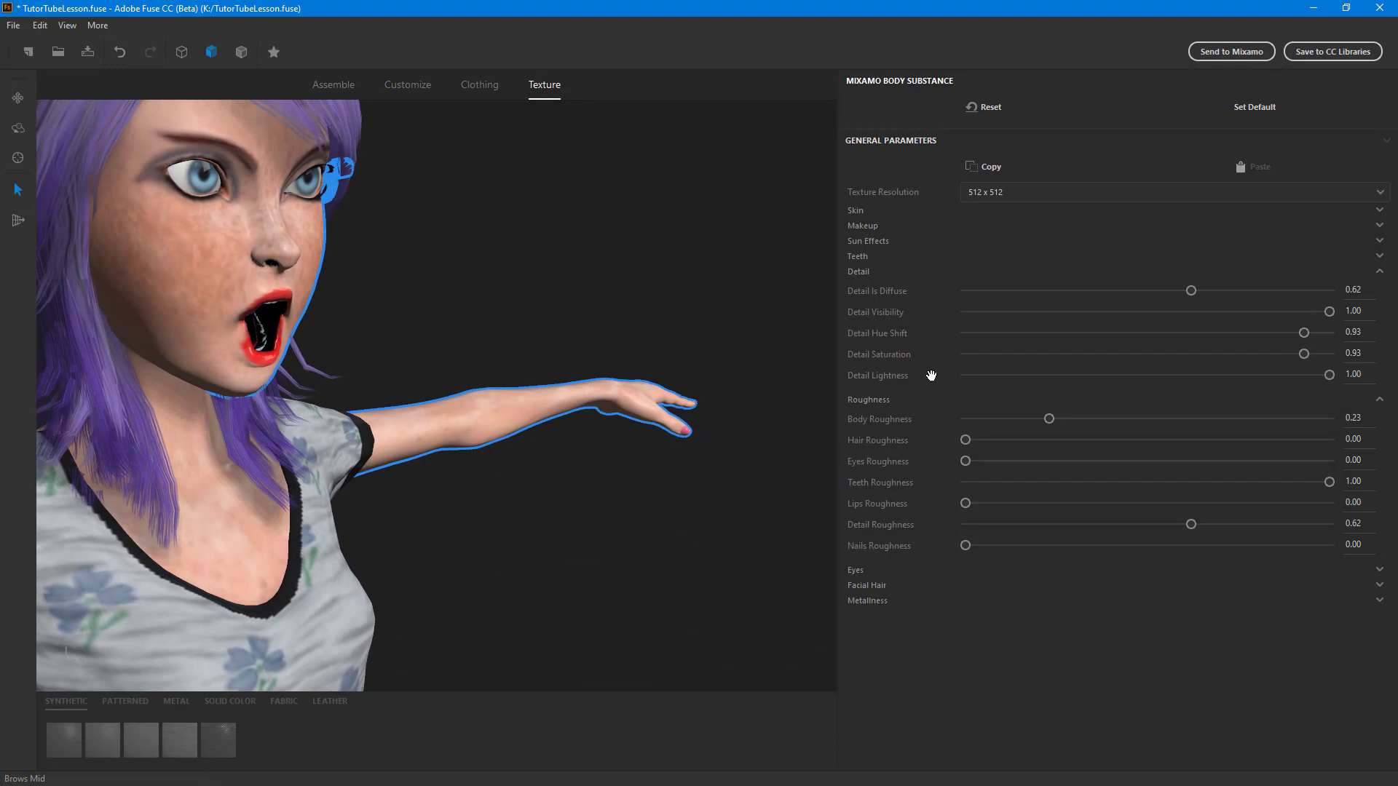
Swap the detail and roughness parameters for the eye parameters and set Iris Scale to 0.75, Iris Warp to 0.37 and Iris Highlight to 0.85
click(874, 276)
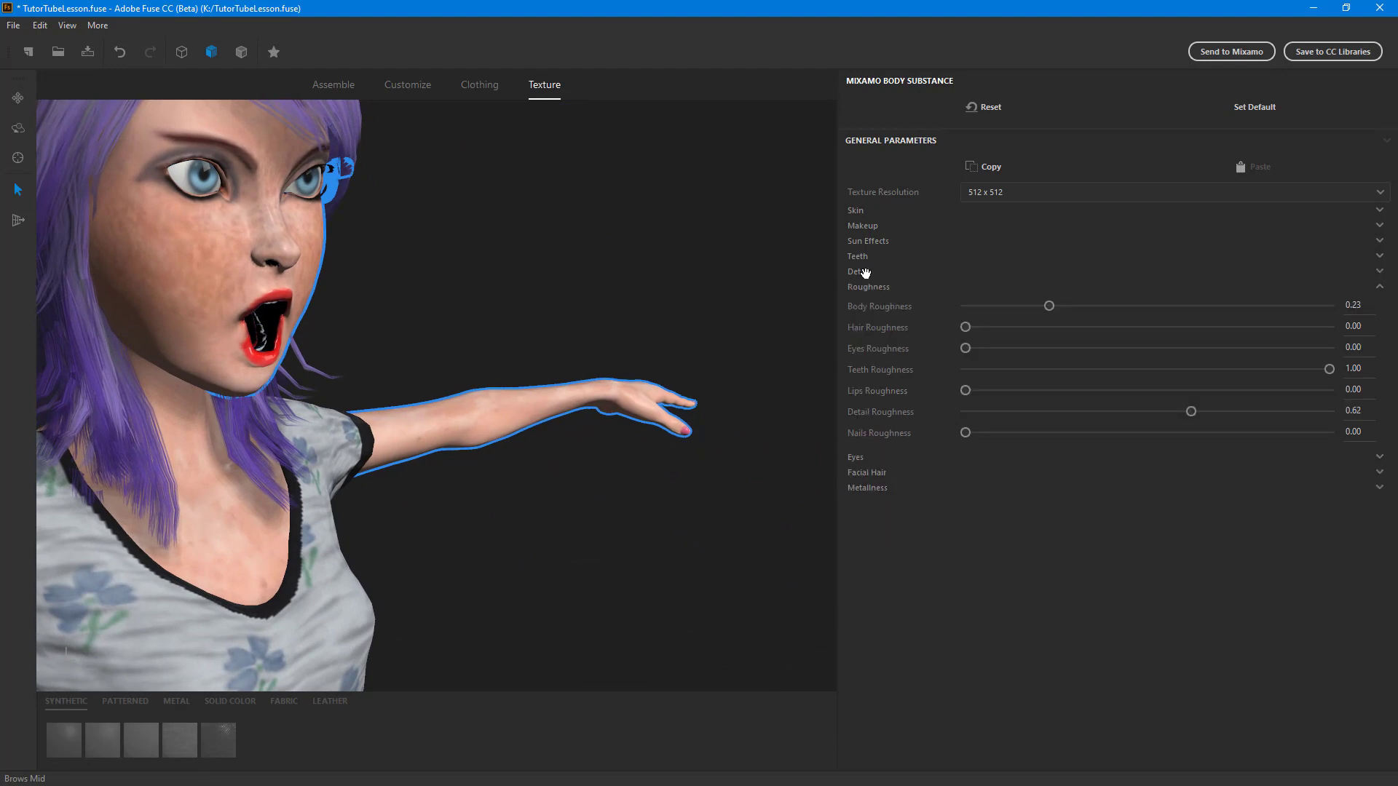
click(858, 459)
scroll(619, 232, up, 2)
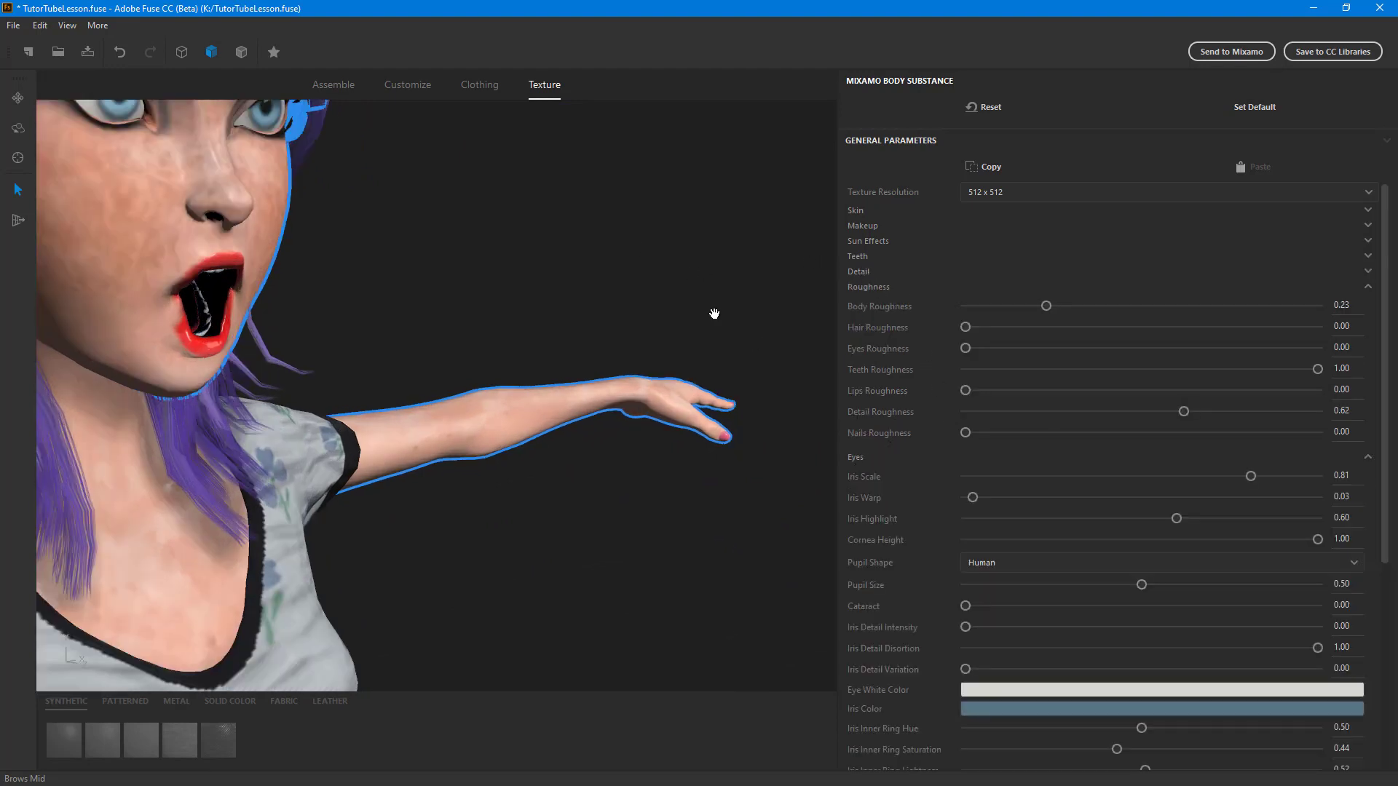
click(868, 287)
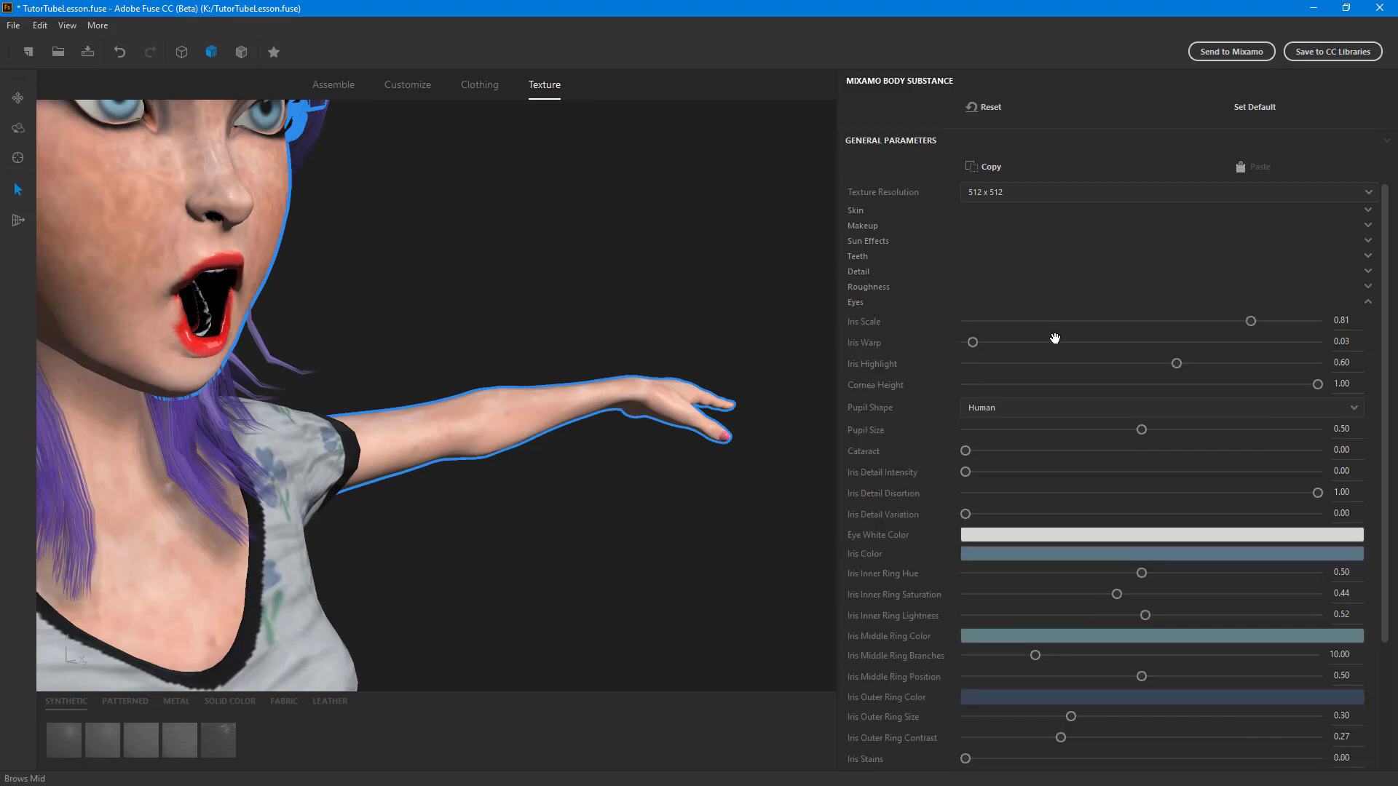
drag(557, 250, 672, 392)
scroll(672, 392, up, 2)
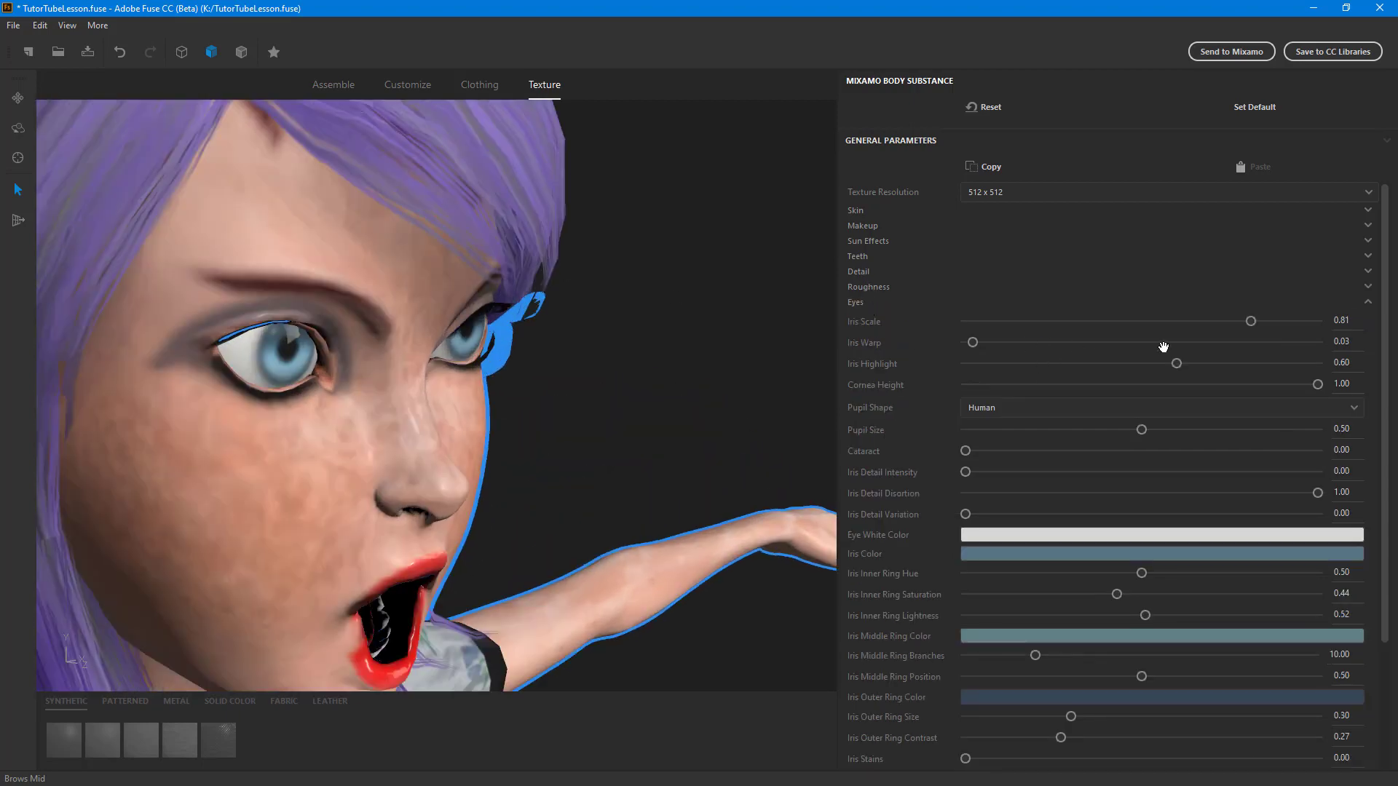
mouse_move(1256, 320)
mouse_down()
mouse_move(1167, 323)
mouse_move(1230, 321)
mouse_up()
drag(973, 342, 1096, 343)
drag(1176, 363, 1273, 387)
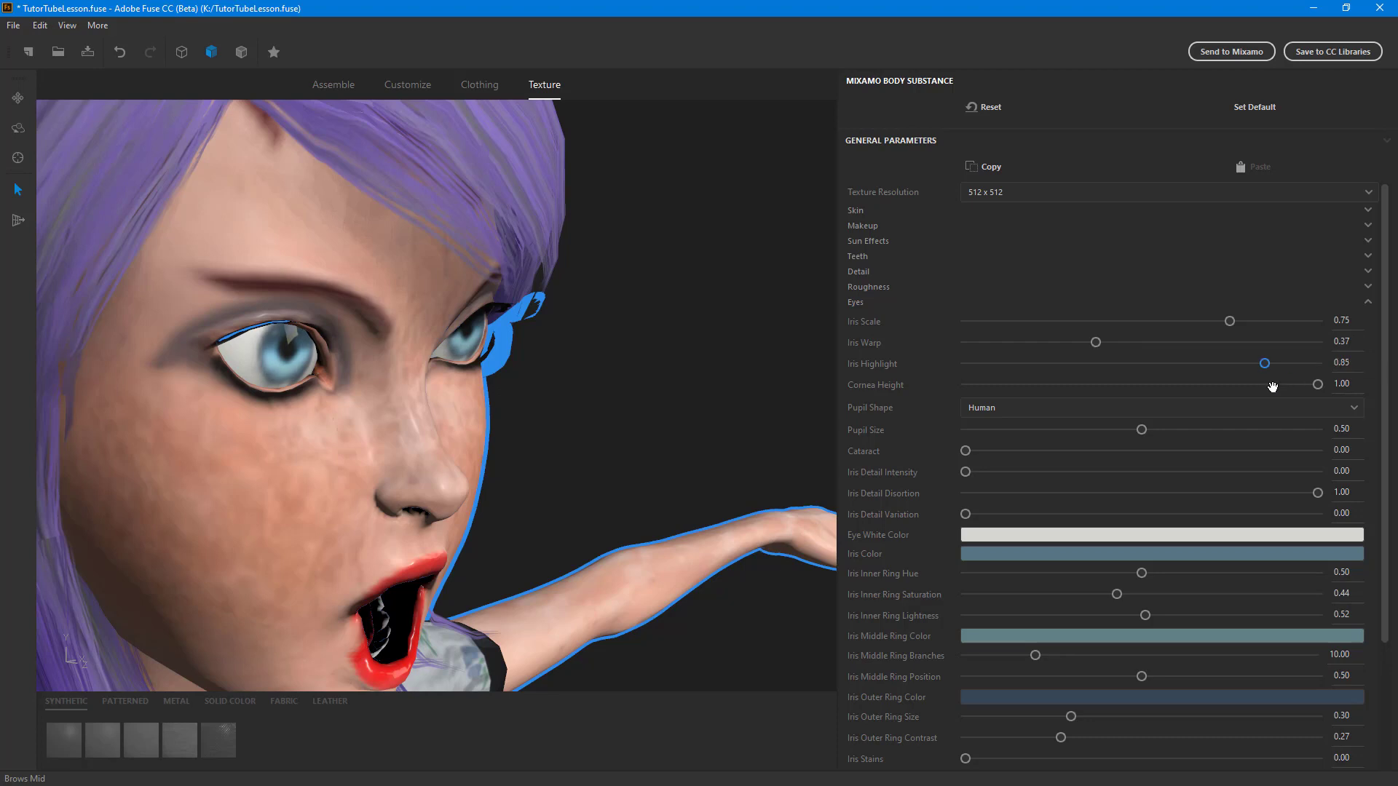
Try the Feline pupil shape and return the shape to Human
click(1102, 407)
click(1086, 435)
click(1069, 407)
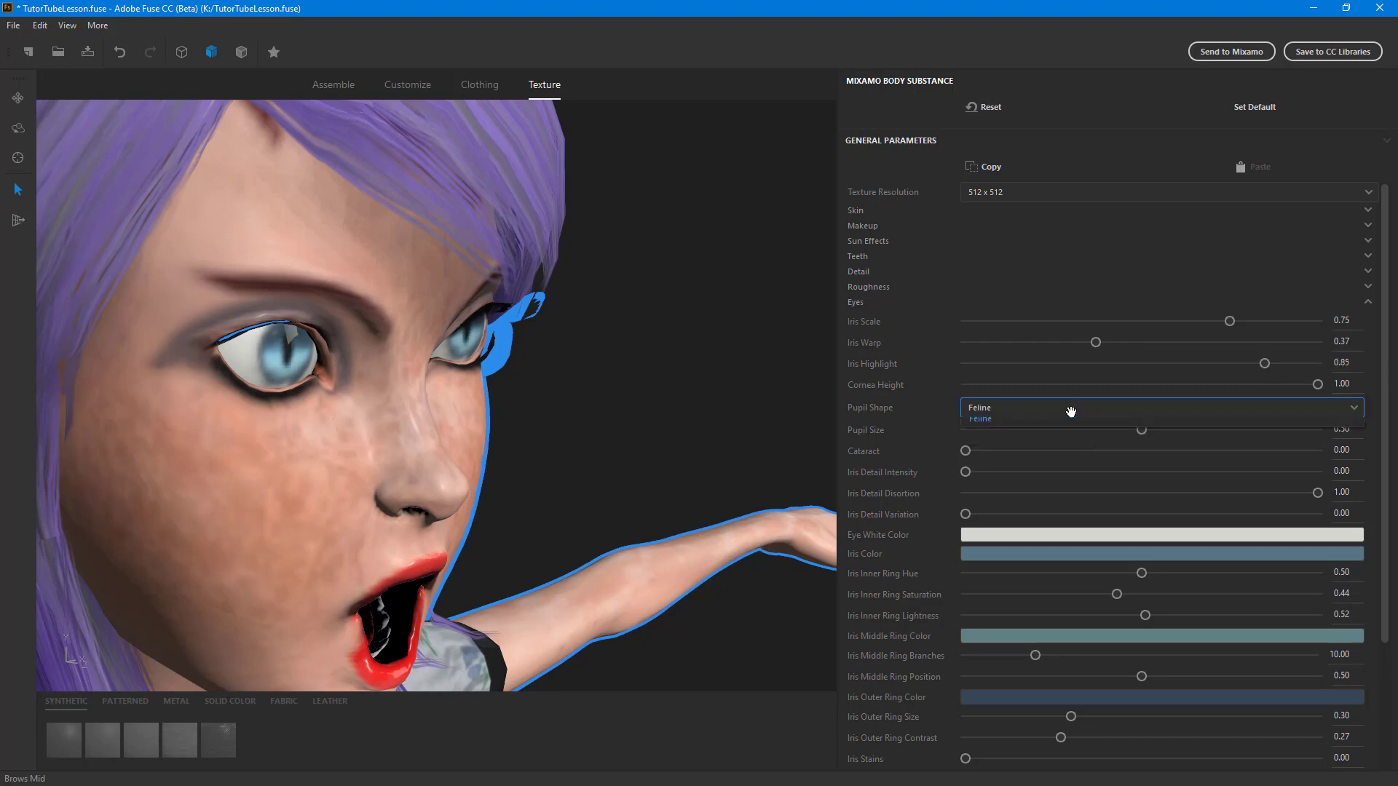
click(1067, 427)
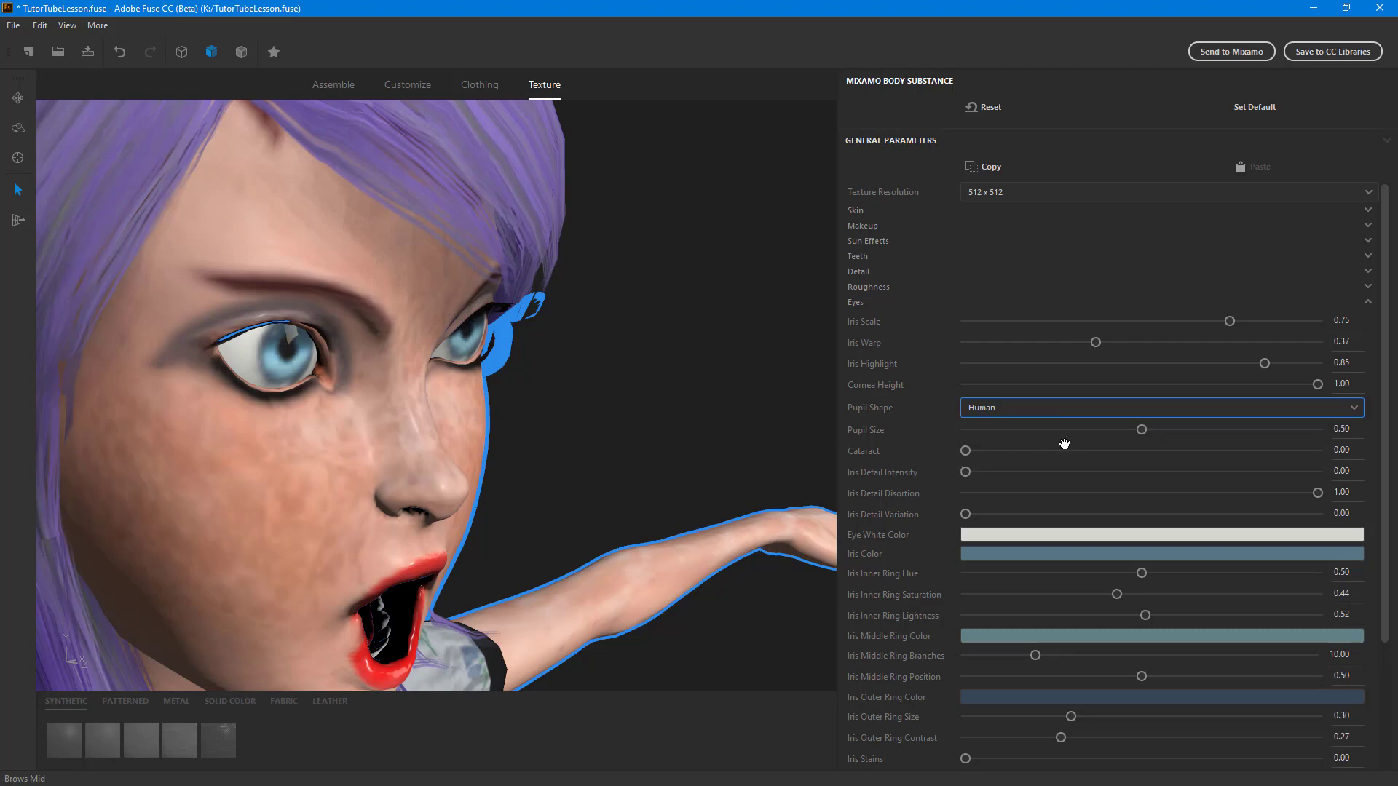
Set Pupil Size to 0.54, Cataract to 0.23 and Iris Detail Variation to 0.46
drag(1143, 436, 1162, 458)
drag(966, 458, 1047, 450)
middle_drag(718, 459, 655, 443)
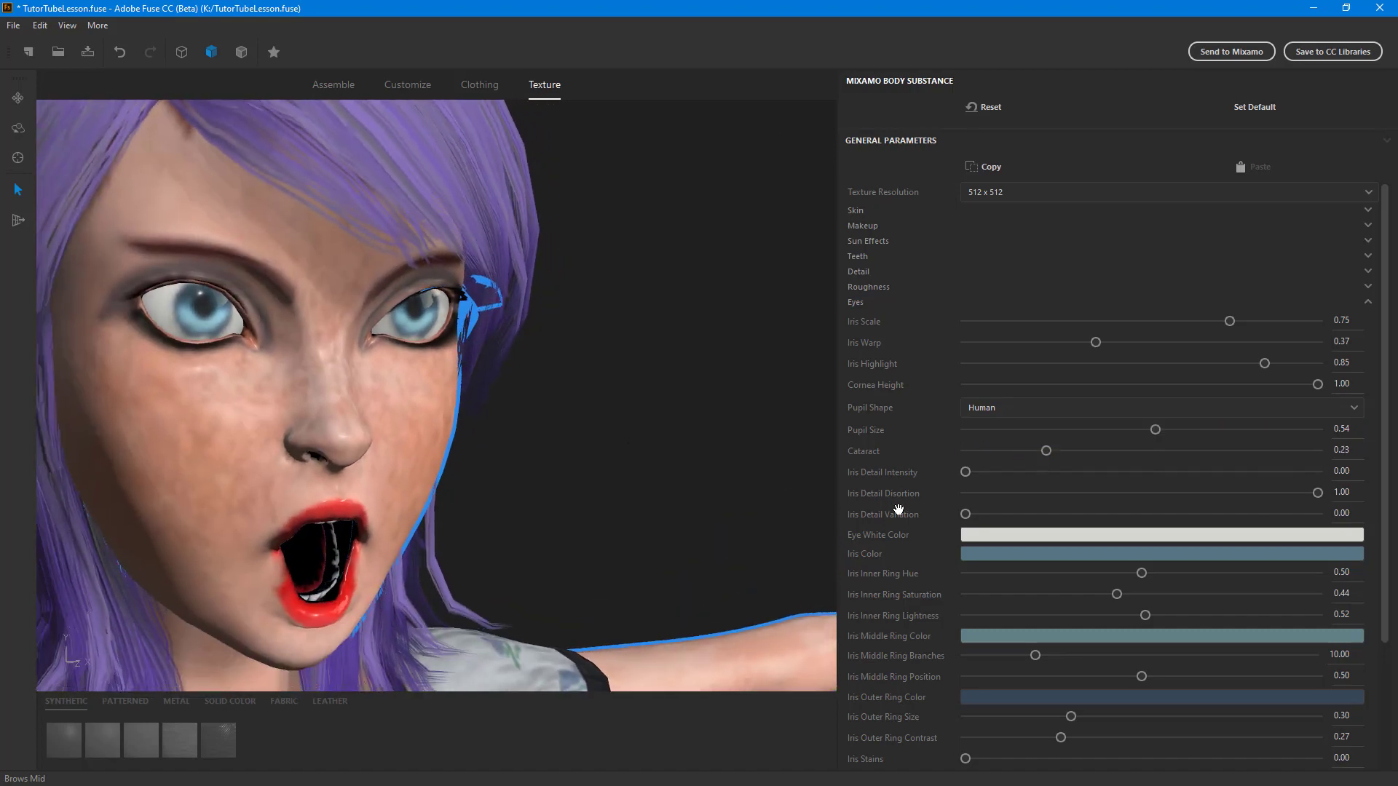
drag(967, 515, 1139, 529)
Try out the Red Eyes and Iris Stains values and return both to 0.00
scroll(1136, 532, down, 2)
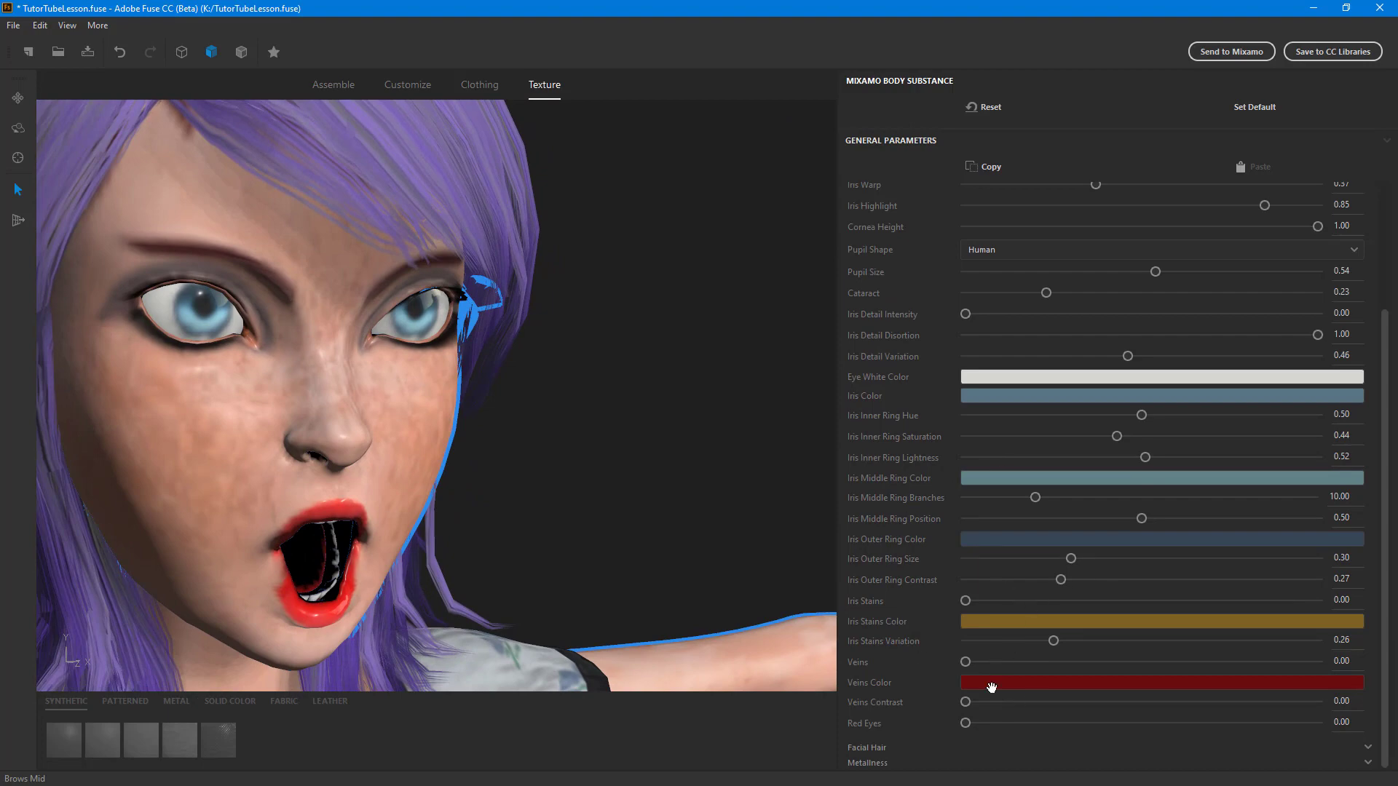
drag(966, 723, 909, 783)
drag(965, 601, 819, 681)
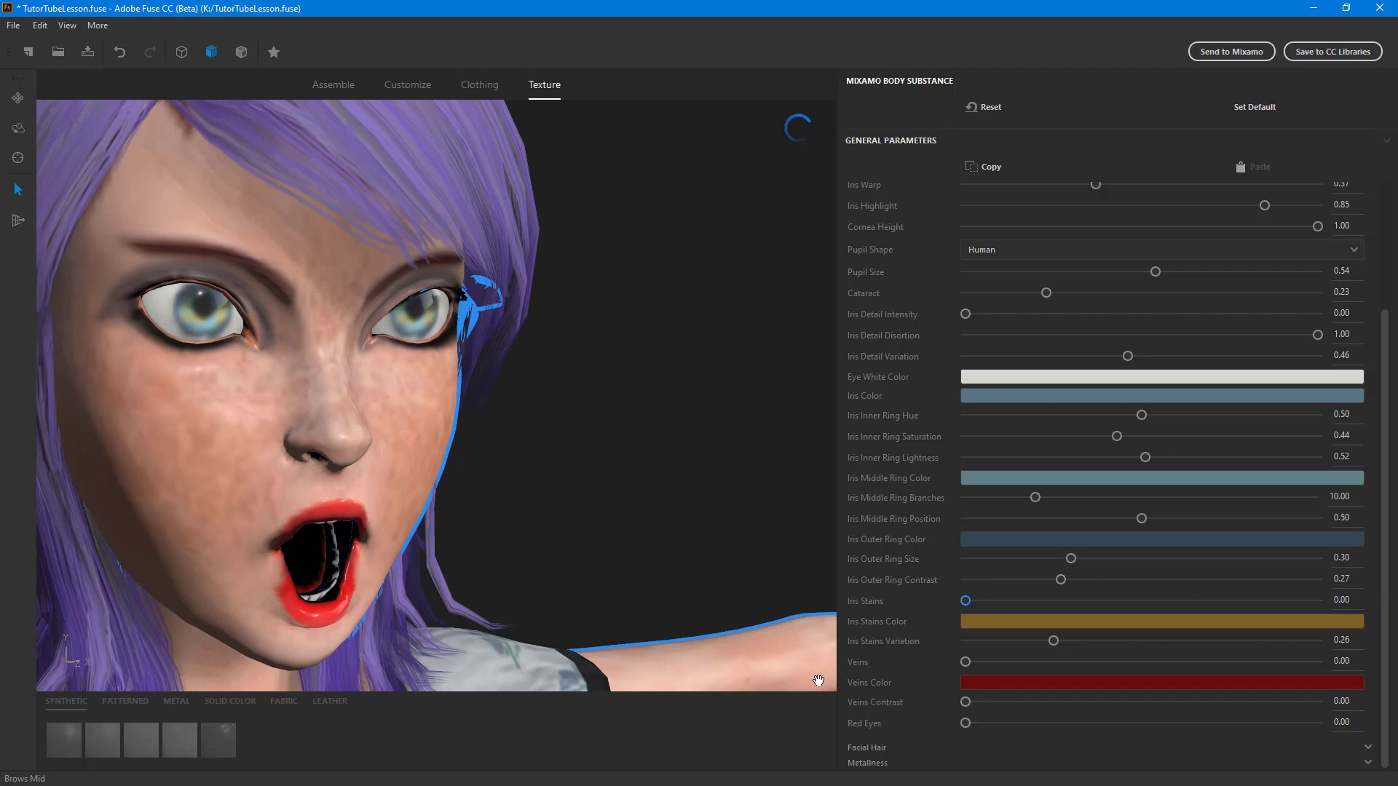
Change the iris color to a dark brown of RGB 67, 51, 51
click(997, 395)
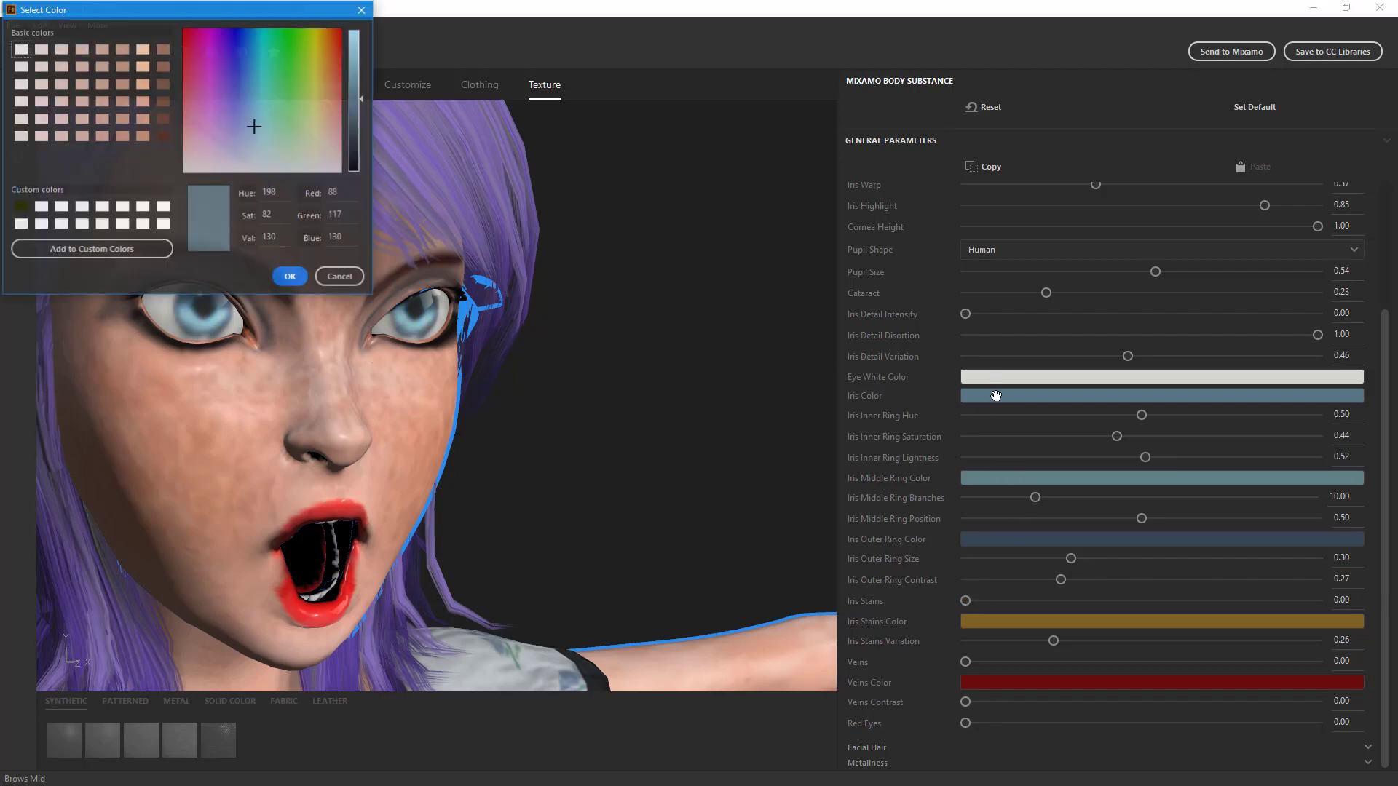
drag(246, 50, 289, 19)
drag(268, 94, 356, 134)
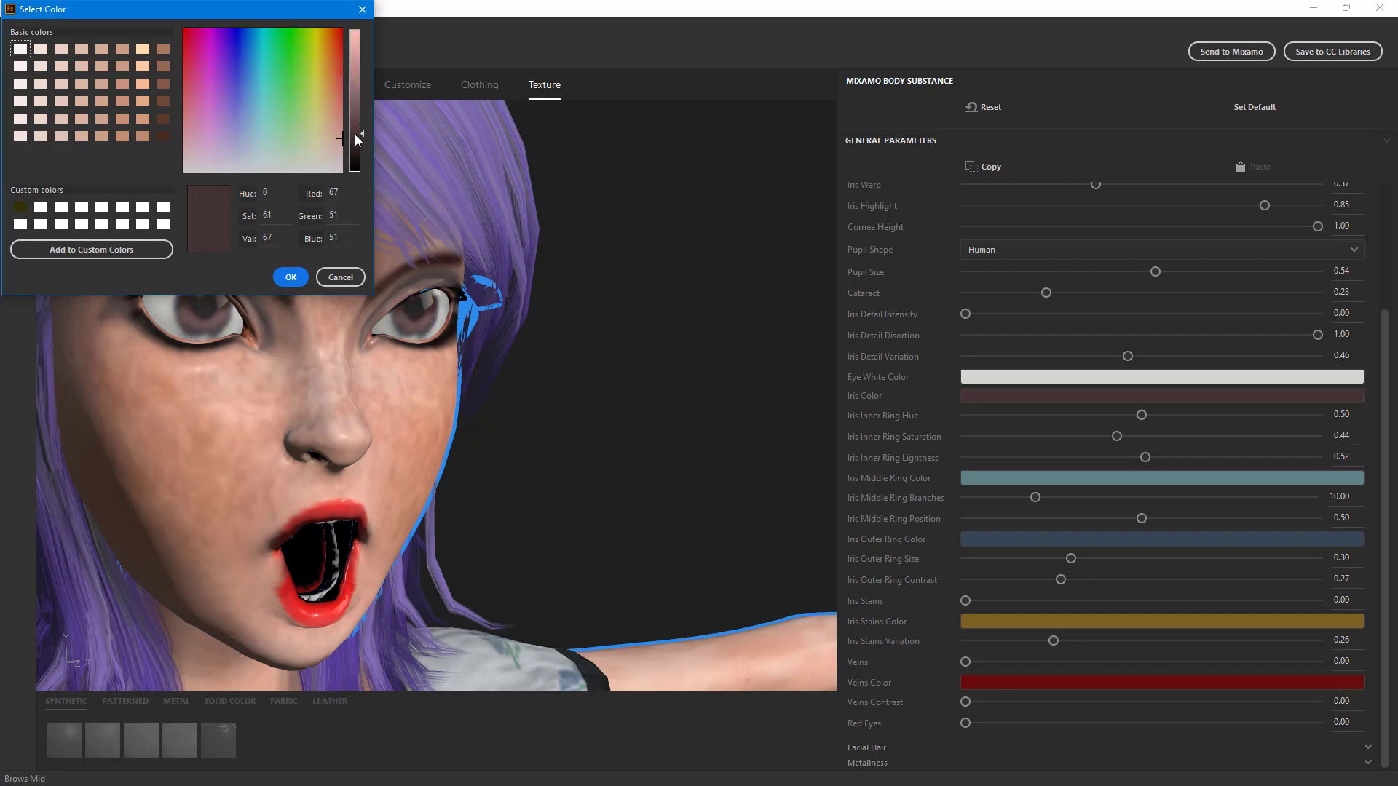
click(297, 280)
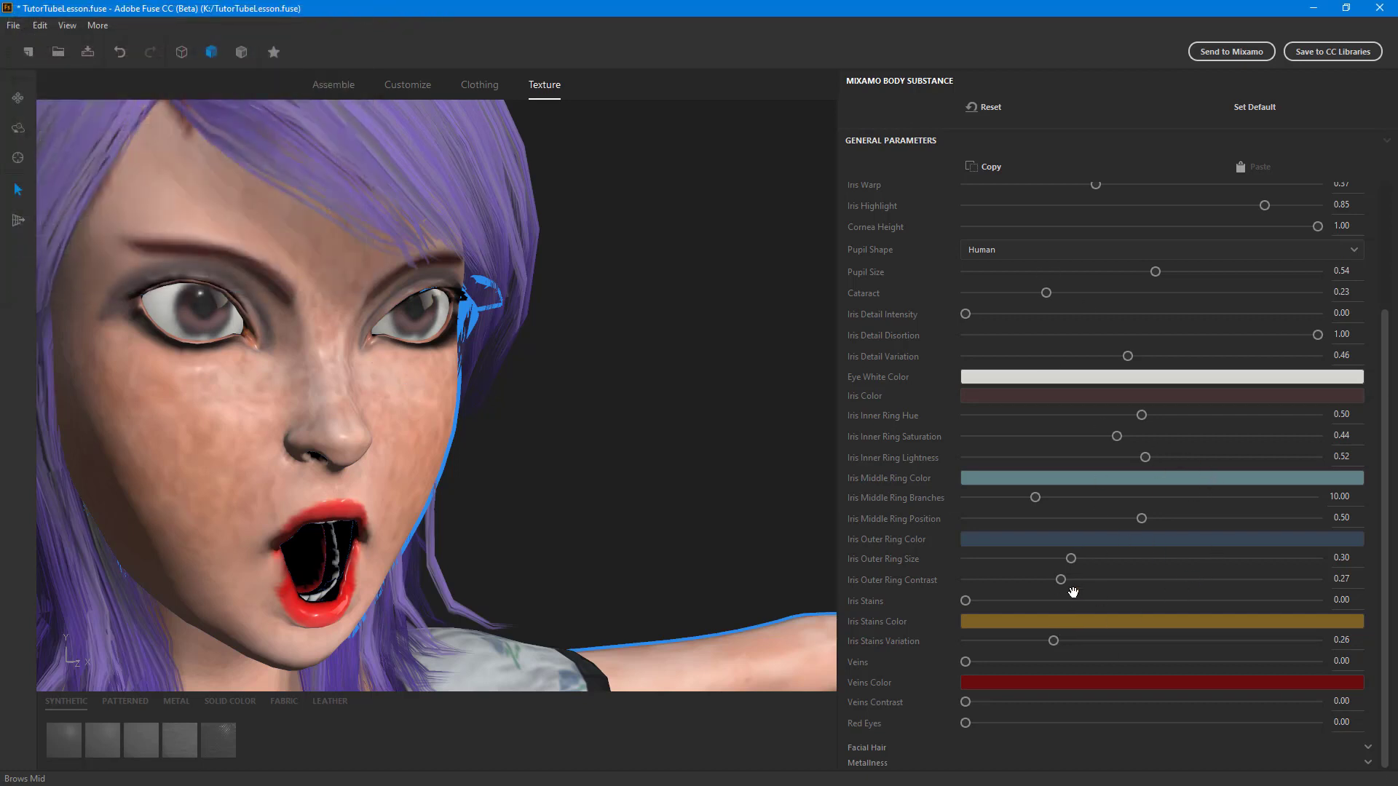
Raise the Iris Middle Ring Position, Iris Stains and Iris Stains Variation, try the Veins value, and close the eye parameters
drag(1147, 522, 1224, 530)
drag(965, 601, 1000, 601)
click(1080, 641)
drag(966, 662, 756, 753)
scroll(896, 627, up, 3)
click(857, 303)
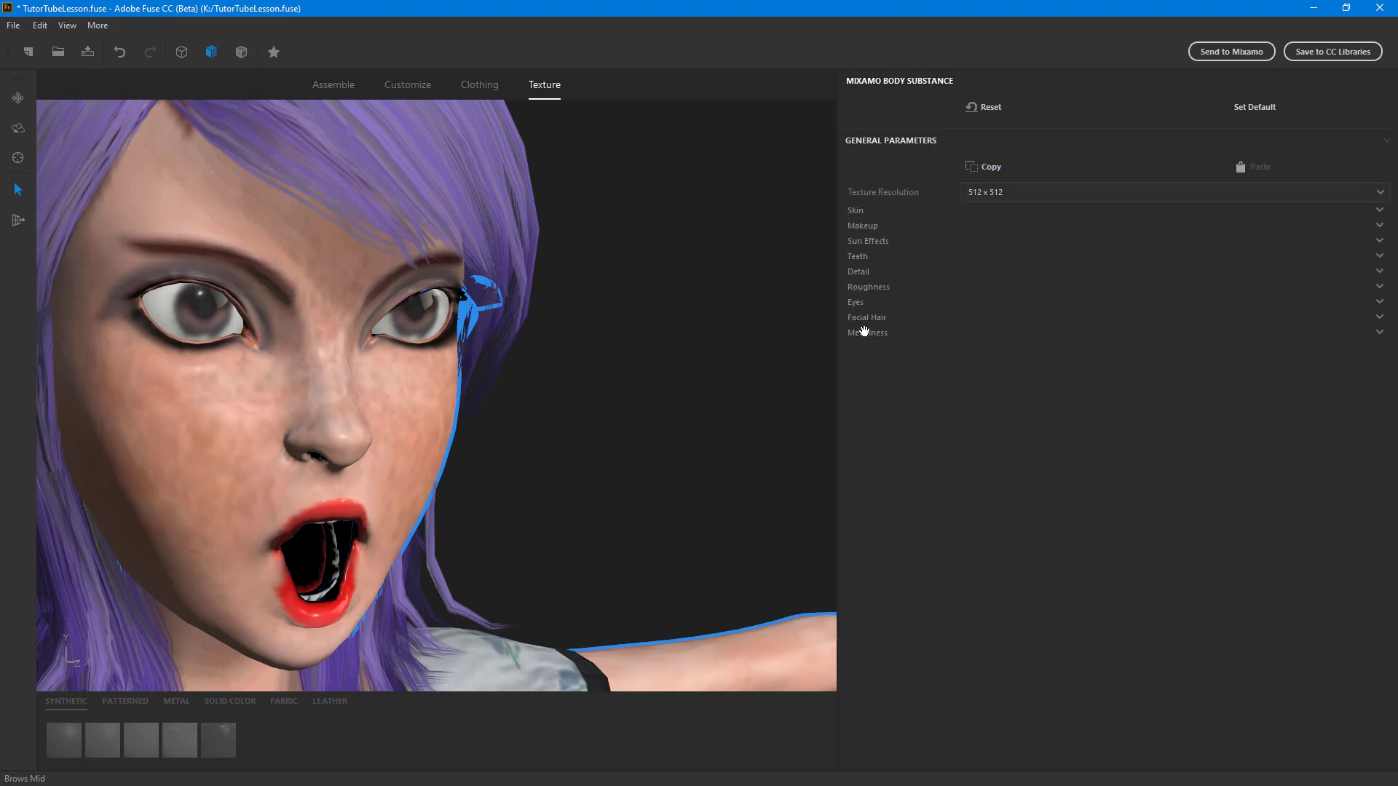
Show the facial hair parameters and change the hair color to purple, RGB 56, 0, 113
click(868, 318)
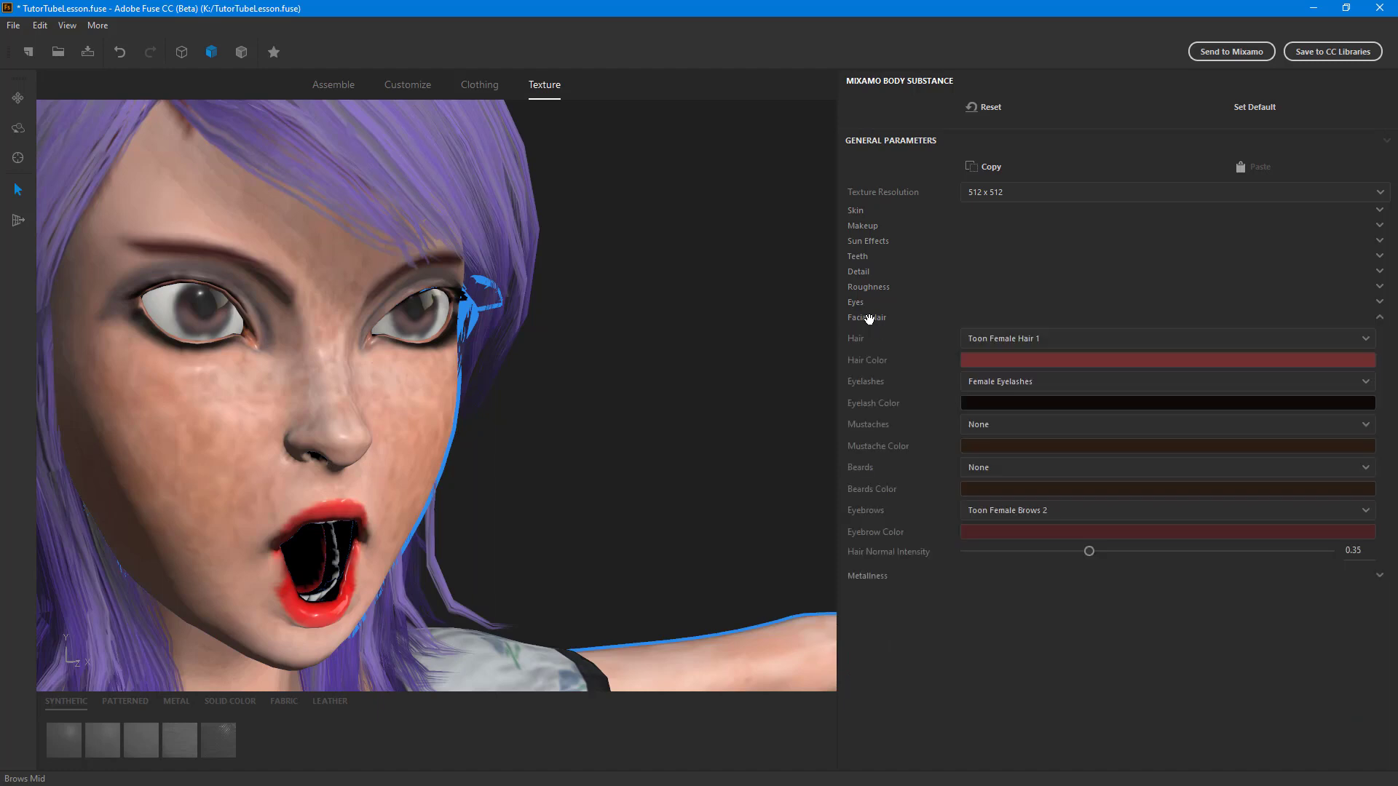
click(1027, 362)
drag(301, 58, 221, 3)
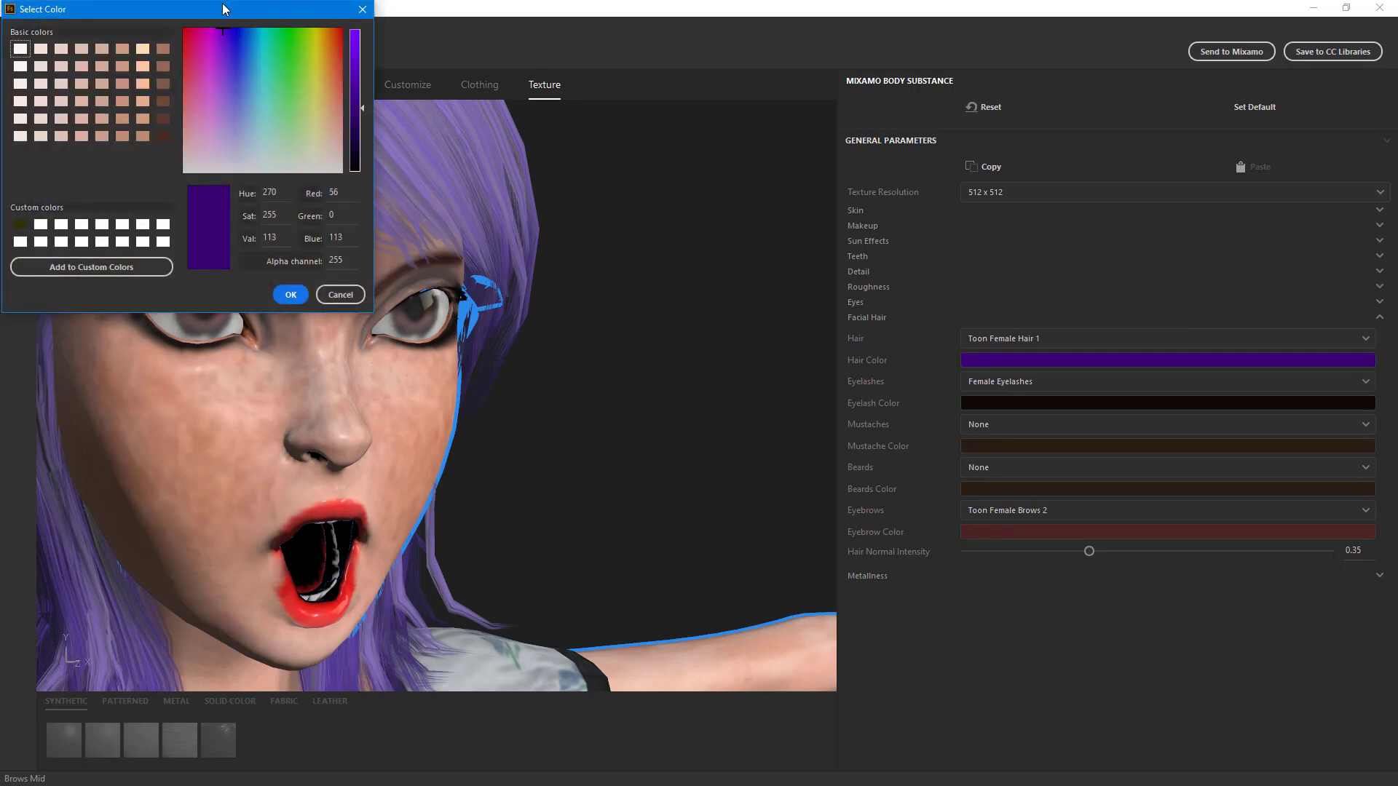
click(290, 294)
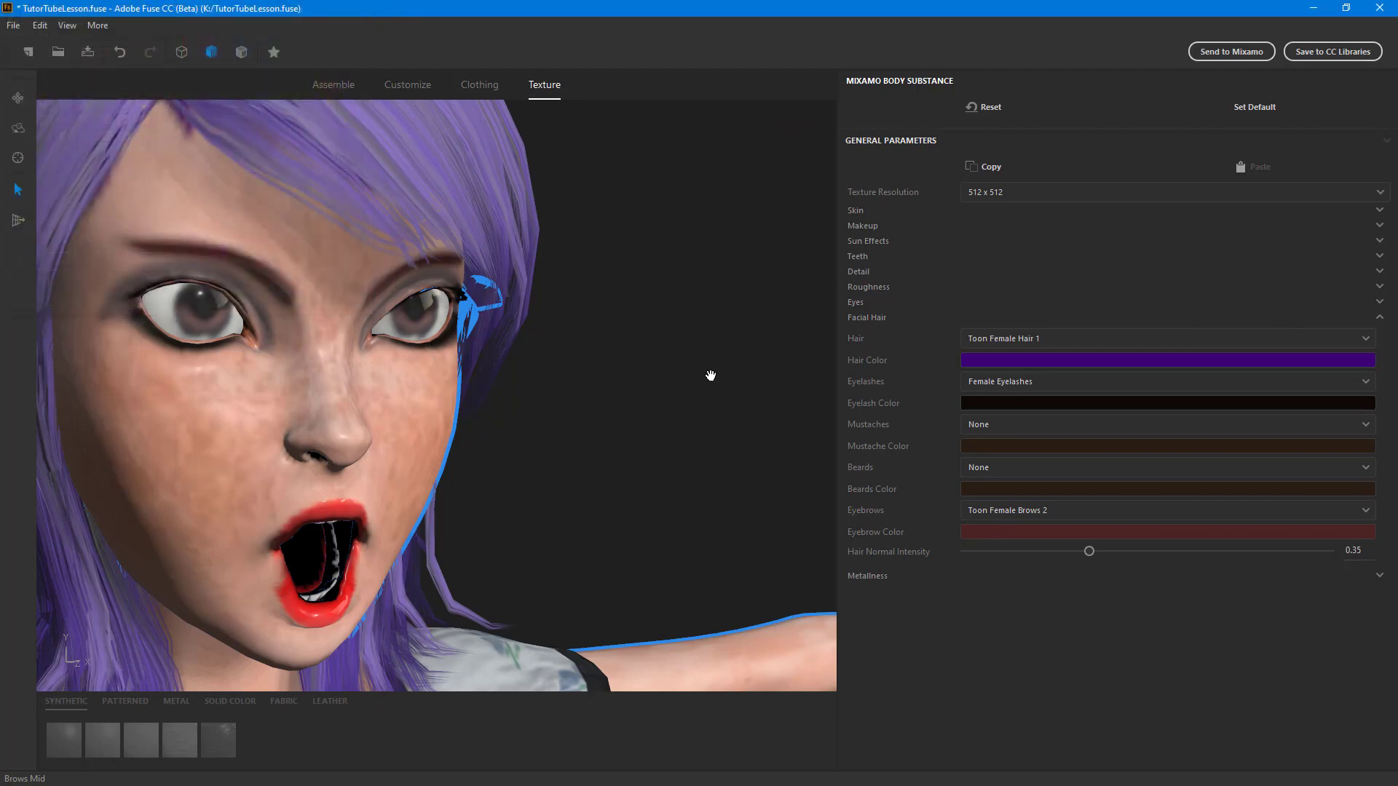
Raise Hair Normal Intensity to 1.00 and give the eyebrows a dark green color of RGB 0, 74, 12
drag(1094, 552, 1135, 564)
drag(1132, 557, 1293, 516)
click(1122, 536)
drag(300, 69, 284, 15)
click(284, 294)
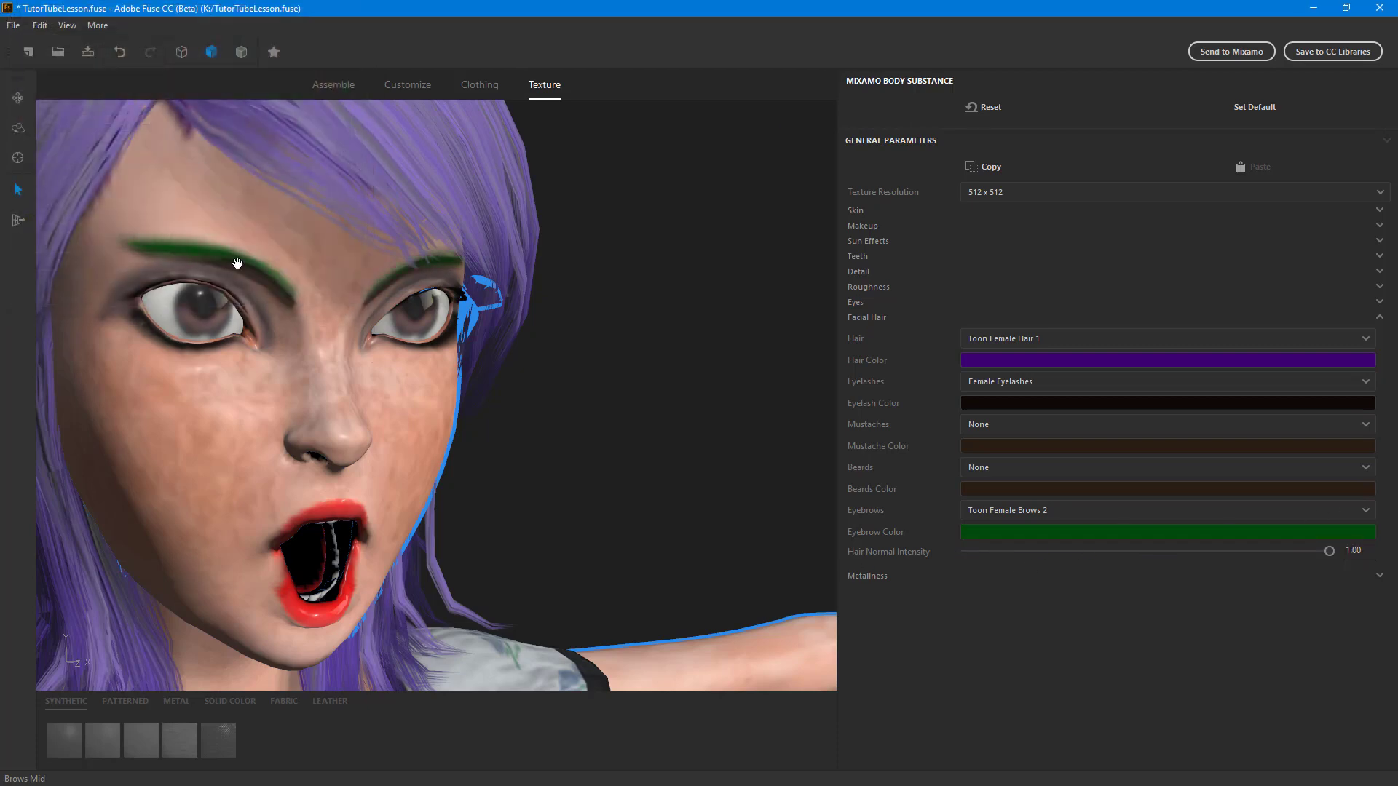
Change the eyebrow color to dark red, RGB 74, 0, 1
click(1195, 535)
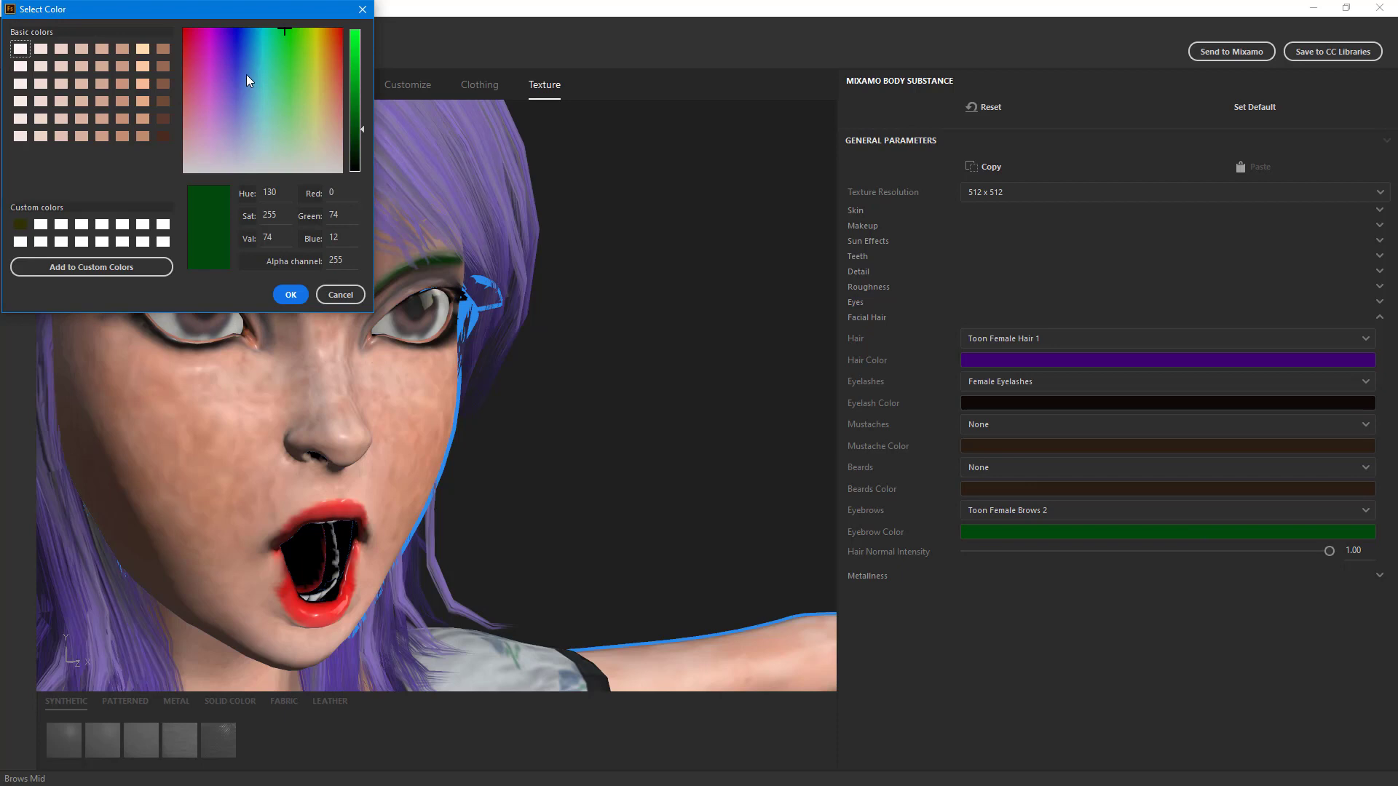
drag(186, 29, 145, 25)
click(292, 296)
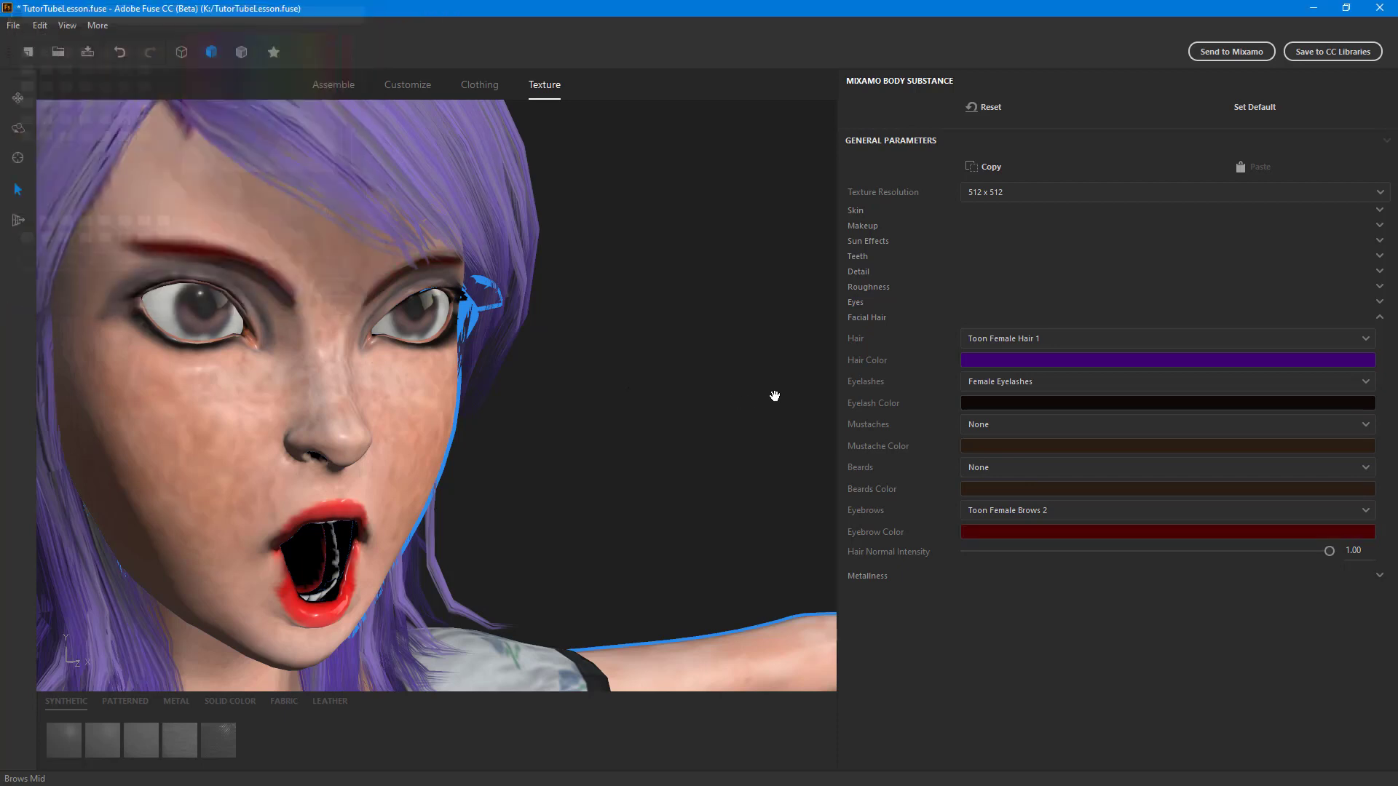
Lower Hair Normal Intensity to 0.00 and change the eyebrow color to black, RGB 0, 0, 0
drag(1329, 551, 704, 567)
click(980, 532)
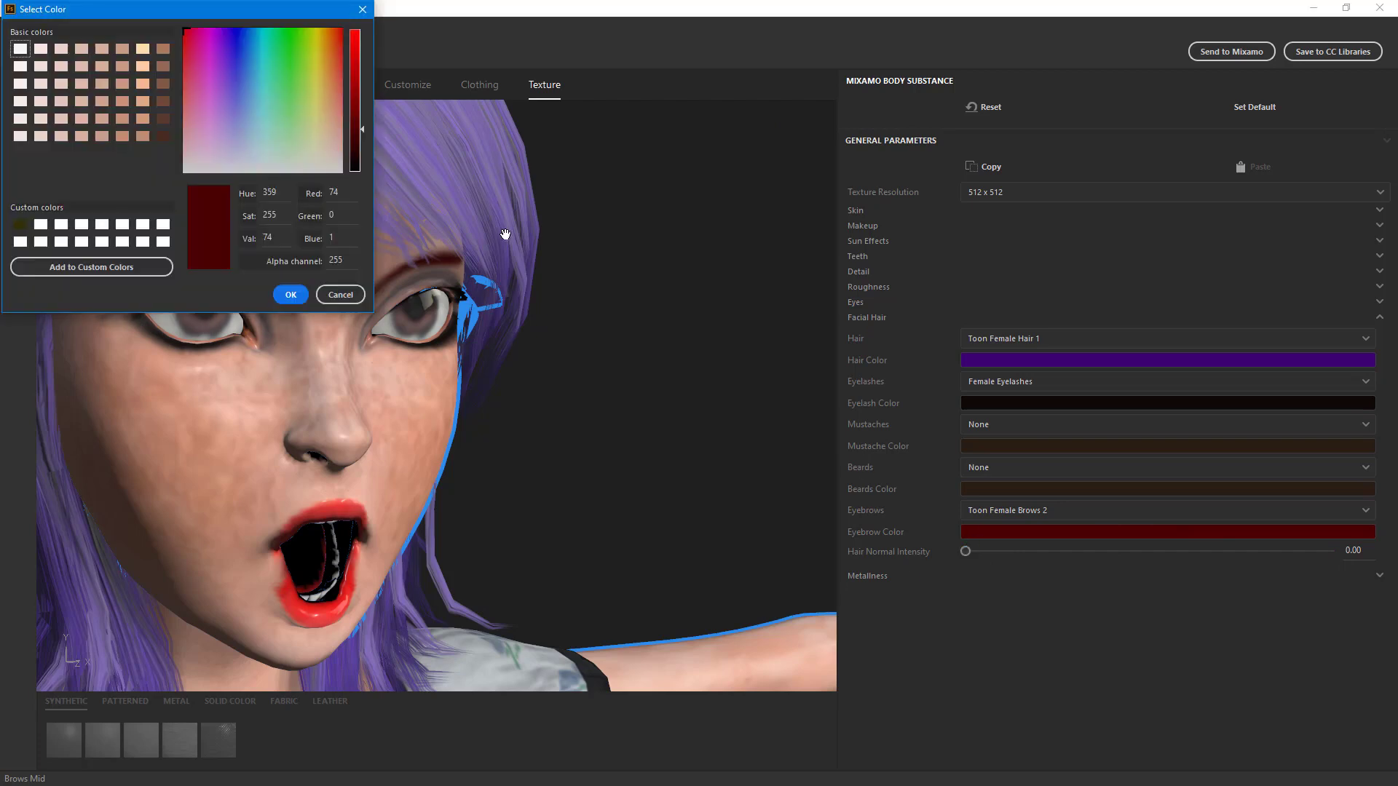
drag(359, 153, 358, 175)
click(308, 154)
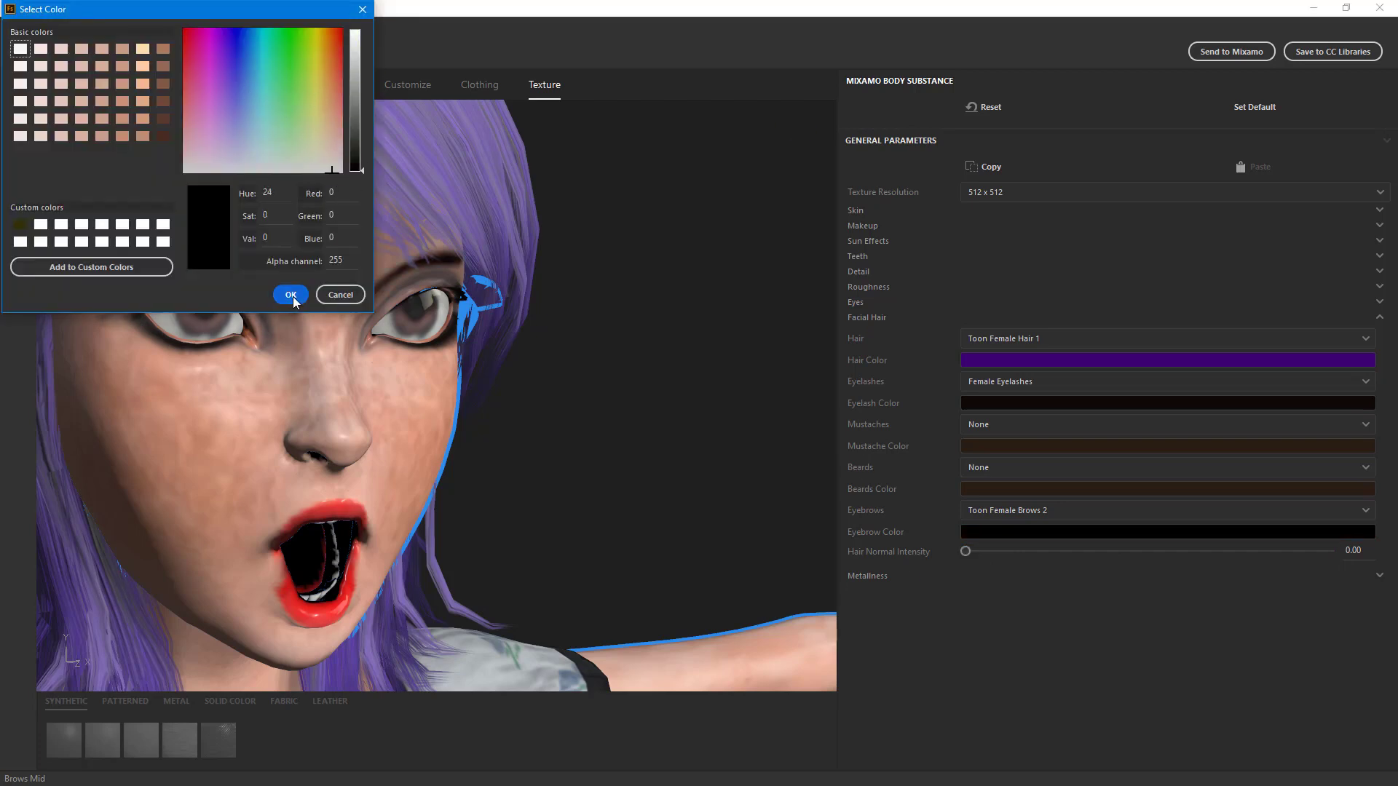
click(291, 295)
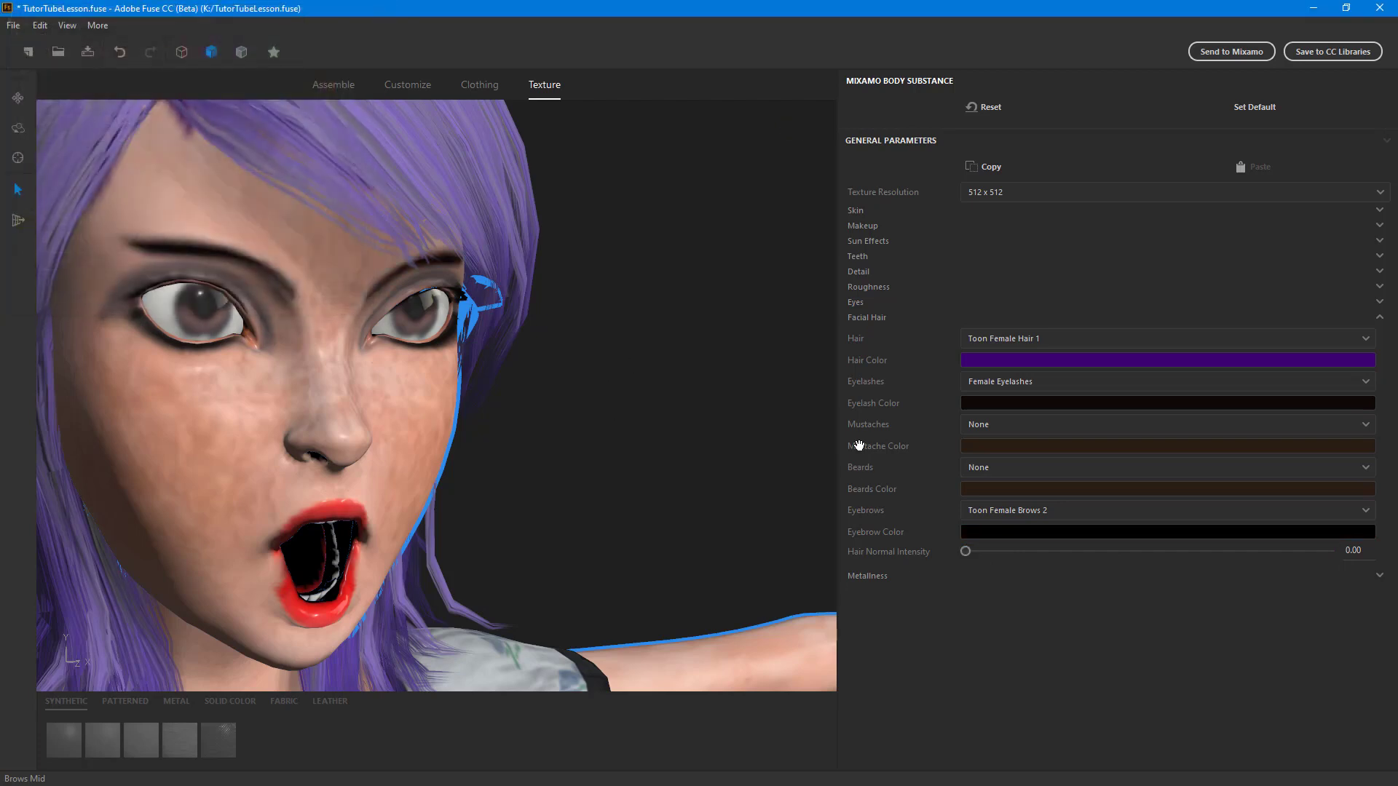
Swap the facial hair parameters for the metallness parameters and set Body Metallness to 1.00
click(885, 579)
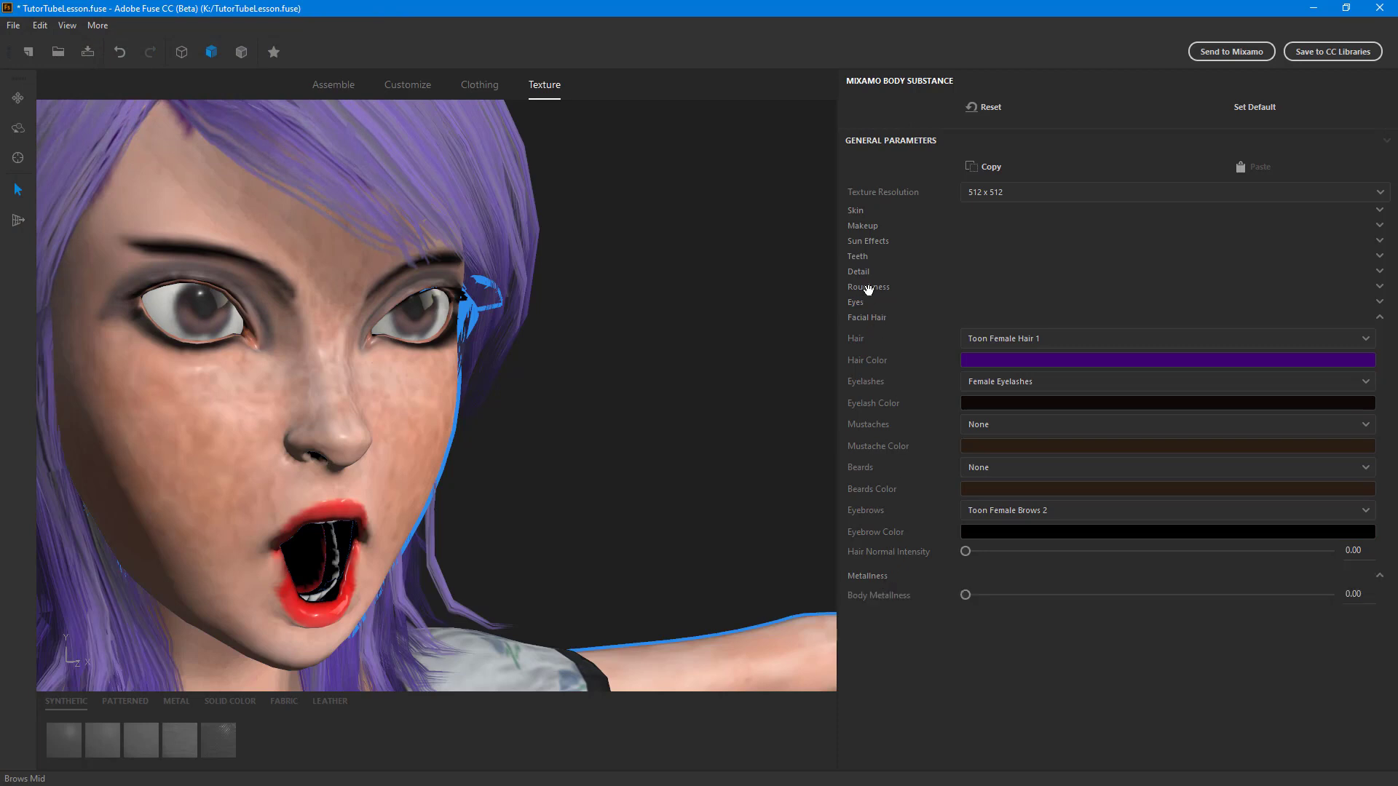
click(869, 317)
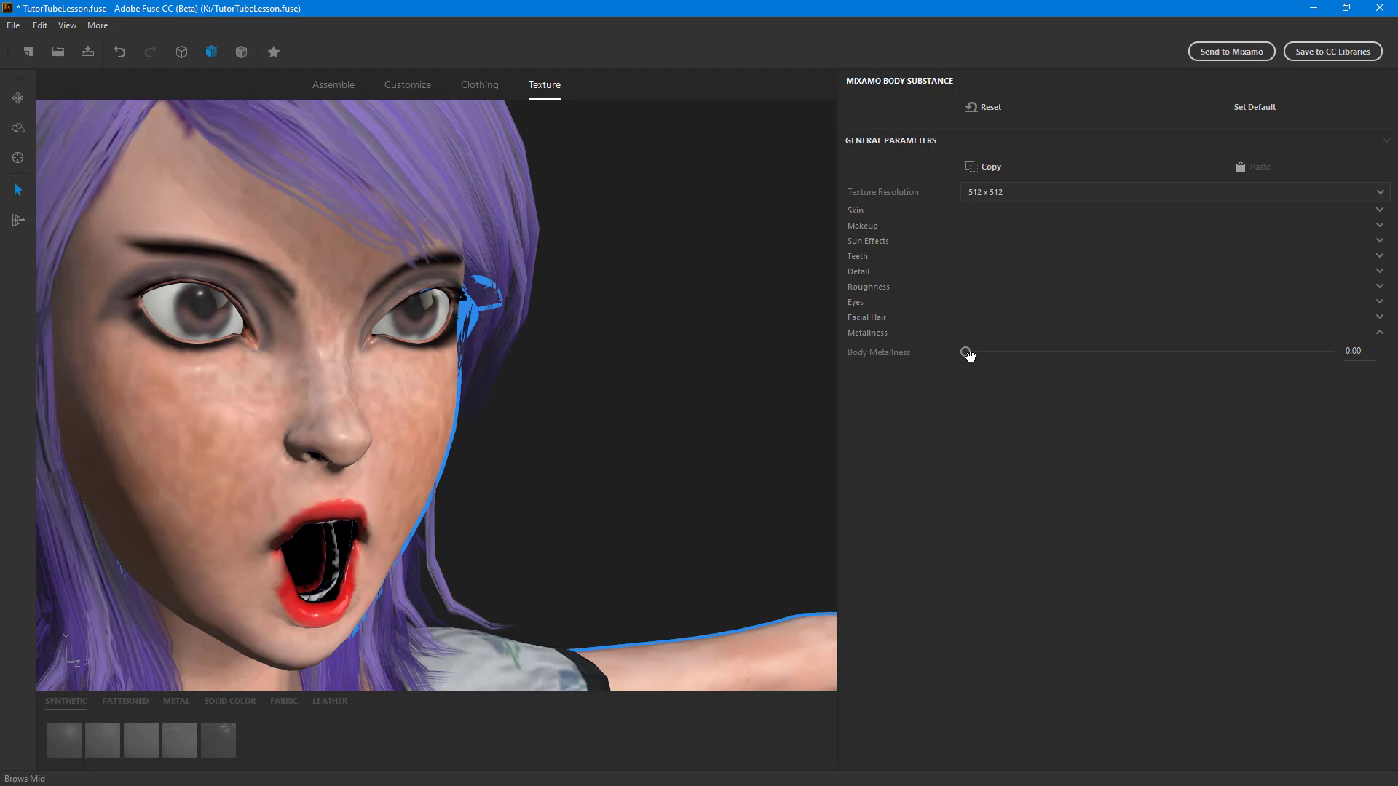
drag(966, 352, 1394, 342)
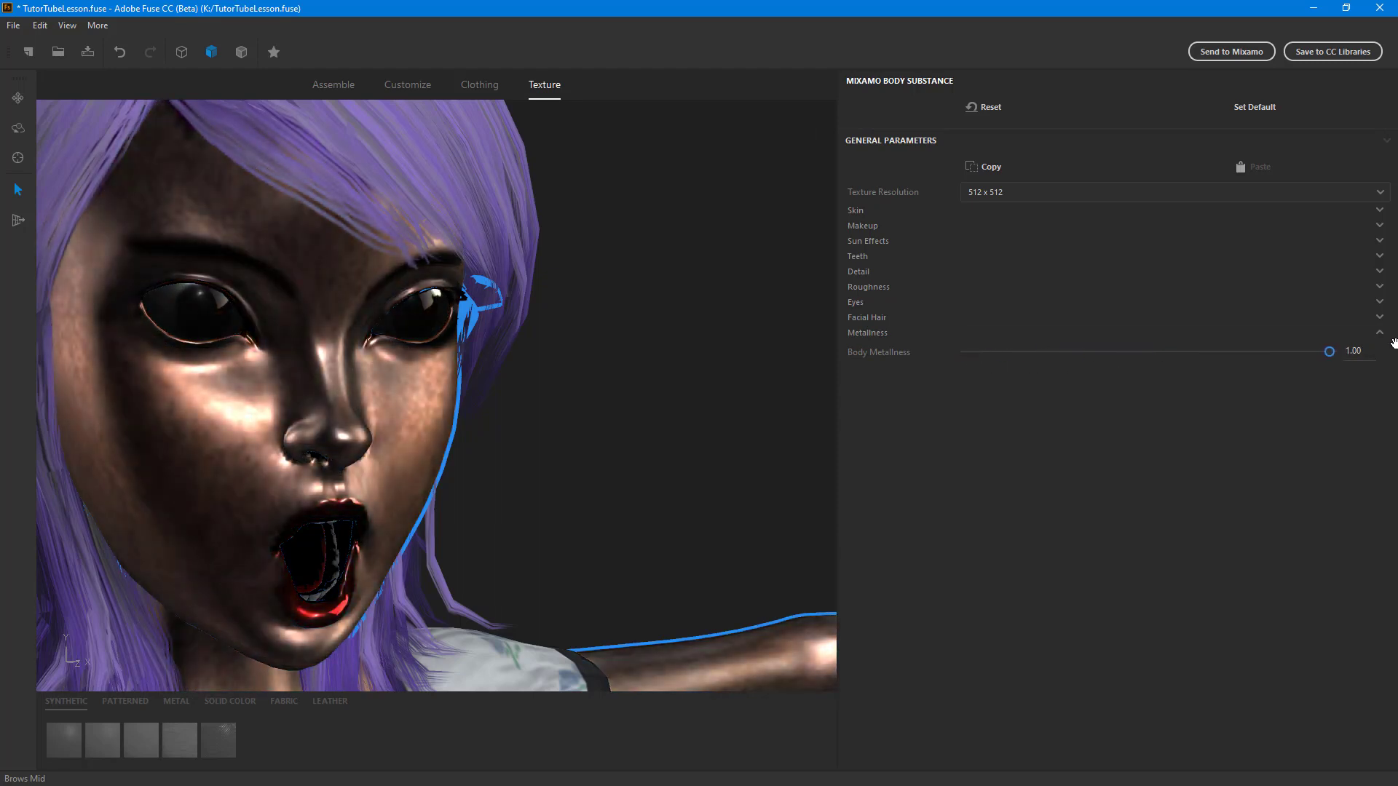
scroll(677, 400, down, 5)
mouse_move(611, 597)
mouse_down()
mouse_move(571, 505)
mouse_move(680, 527)
mouse_move(799, 449)
mouse_move(665, 614)
mouse_move(405, 531)
mouse_move(699, 525)
mouse_move(652, 487)
mouse_move(640, 537)
mouse_move(615, 561)
mouse_move(626, 580)
mouse_up()
scroll(657, 492, up, 5)
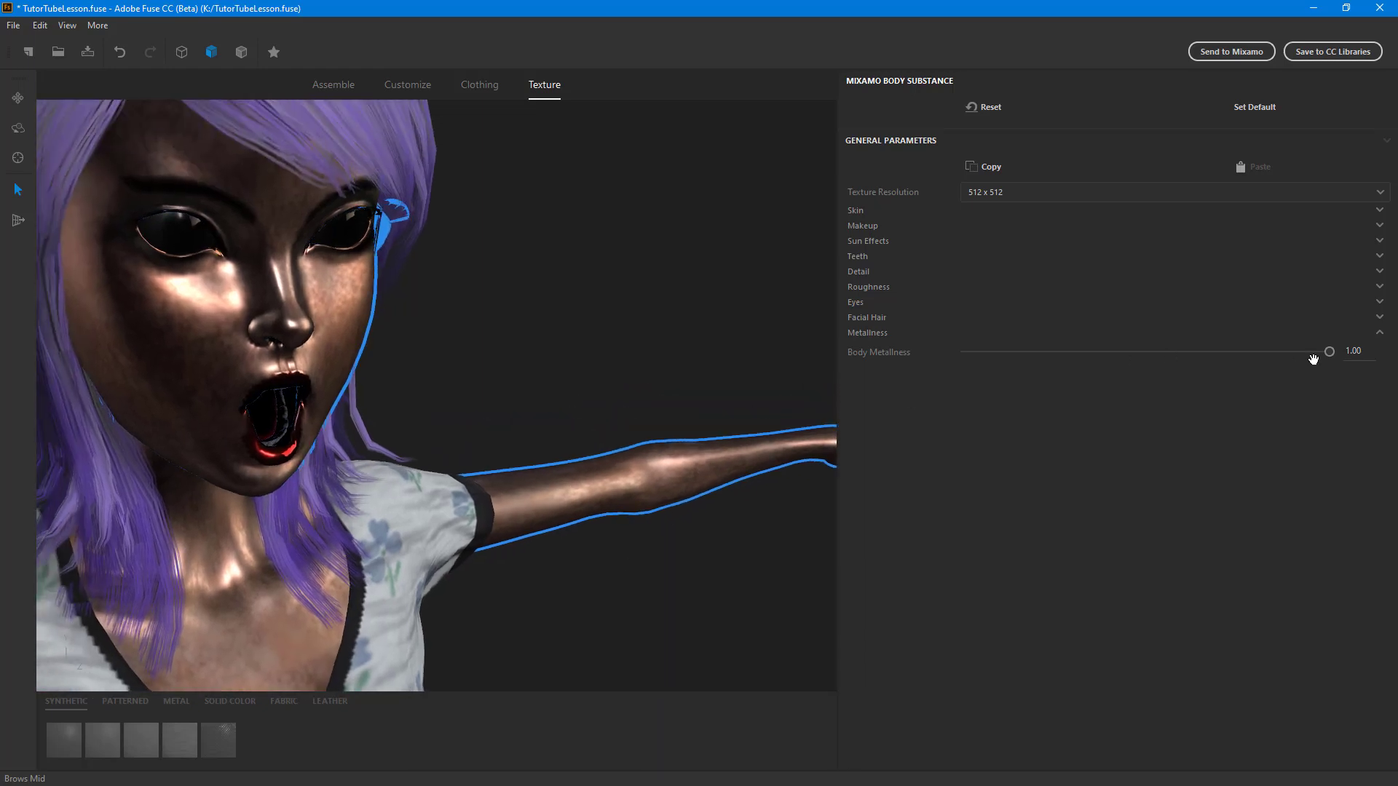
Try Body Metallness at 0.50 and 1.00 and return it to 0.00
drag(1330, 351, 1148, 353)
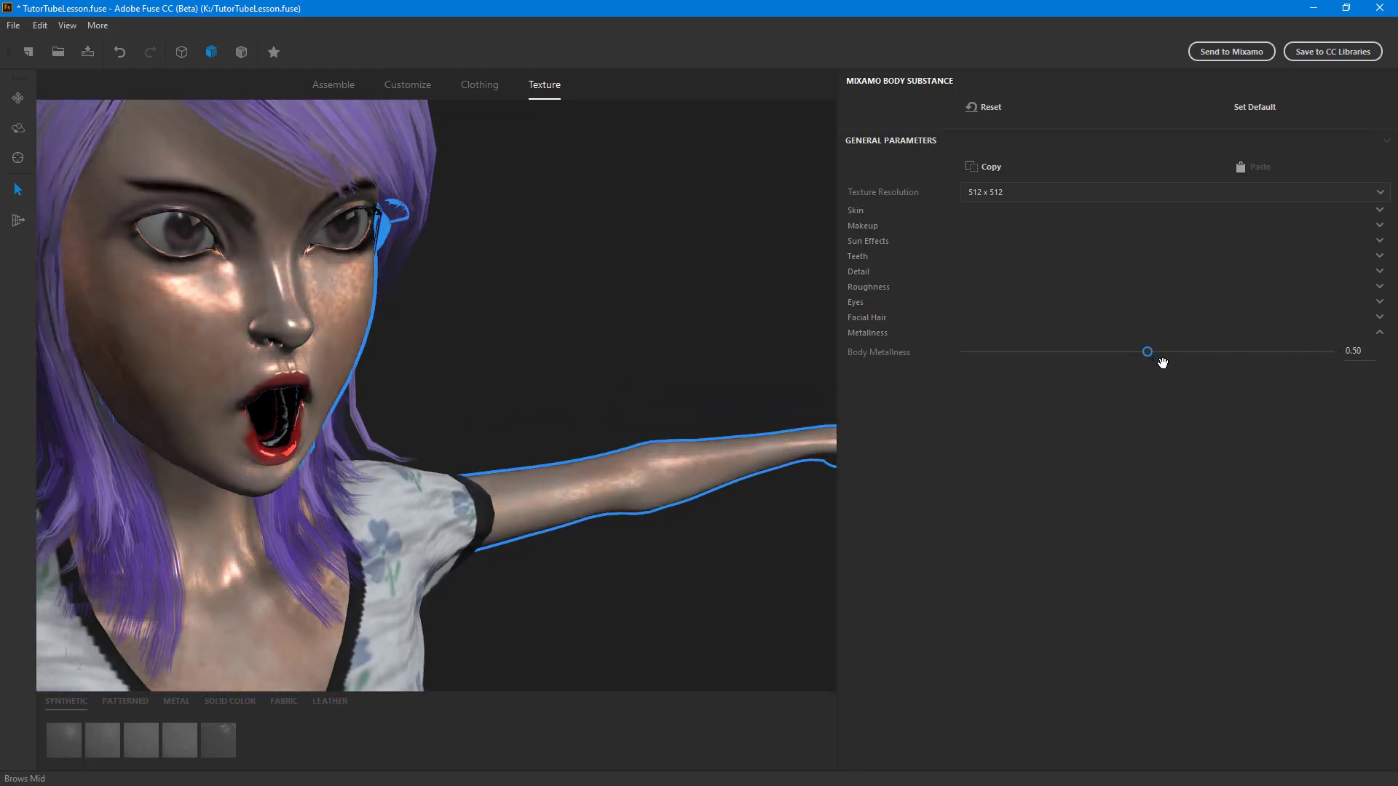
drag(1162, 363, 908, 396)
drag(742, 387, 1361, 509)
drag(801, 568, 750, 570)
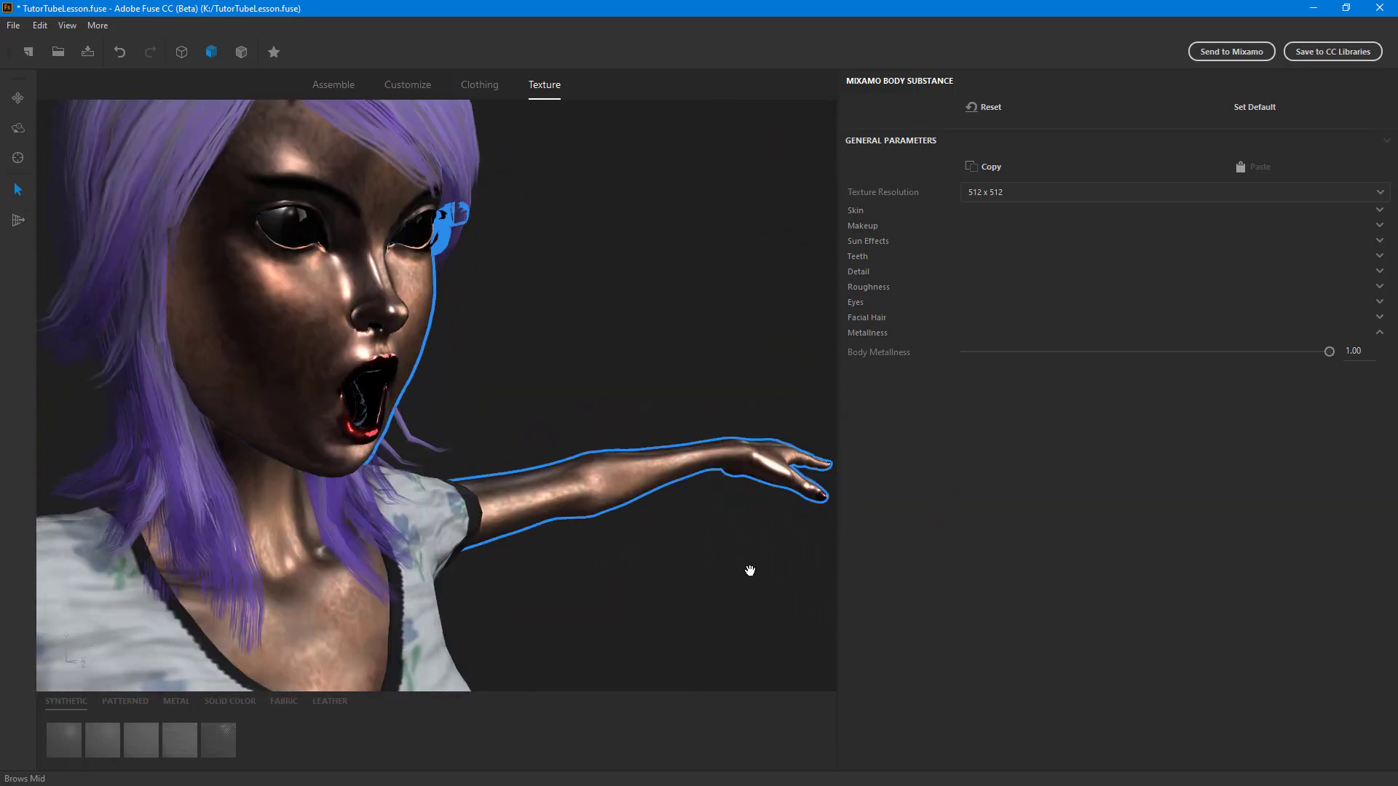
drag(1332, 351, 891, 388)
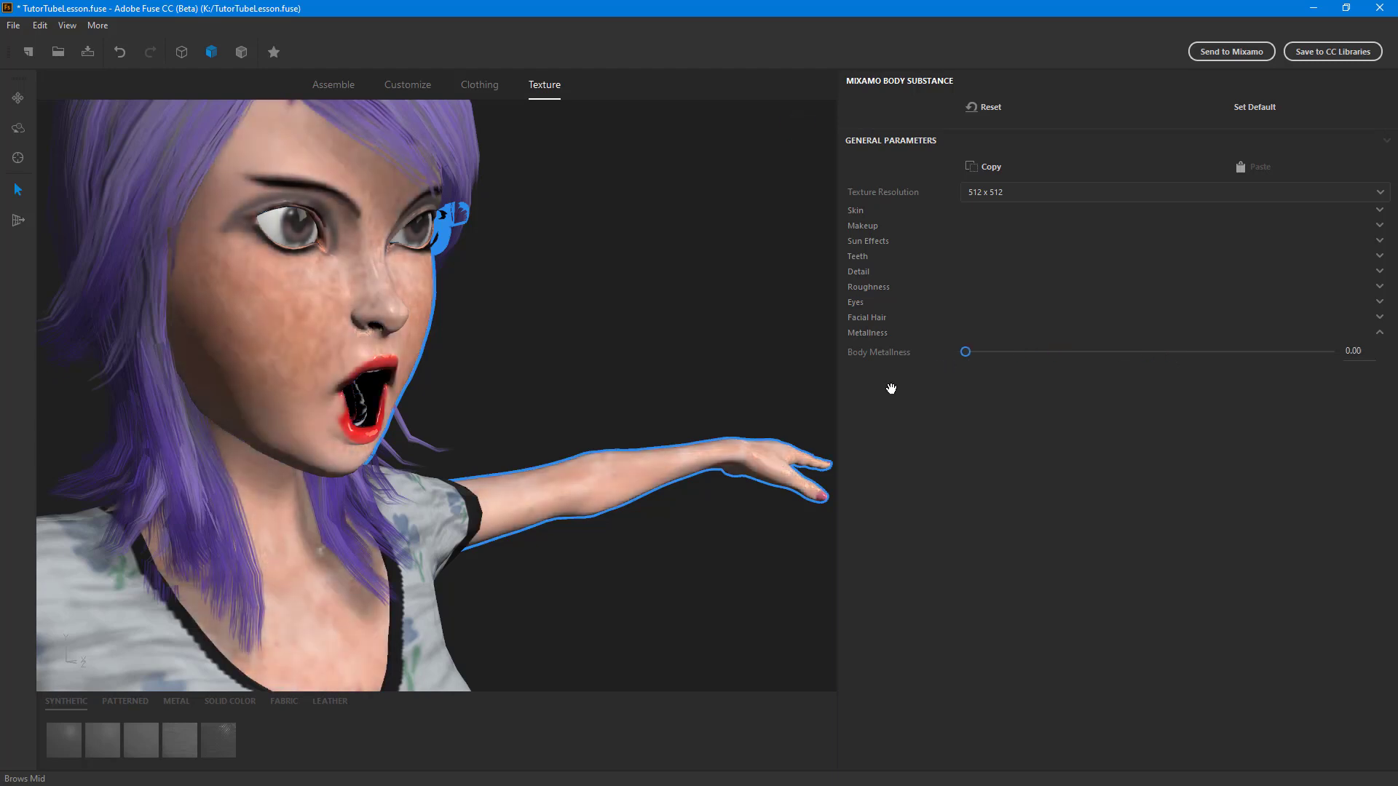